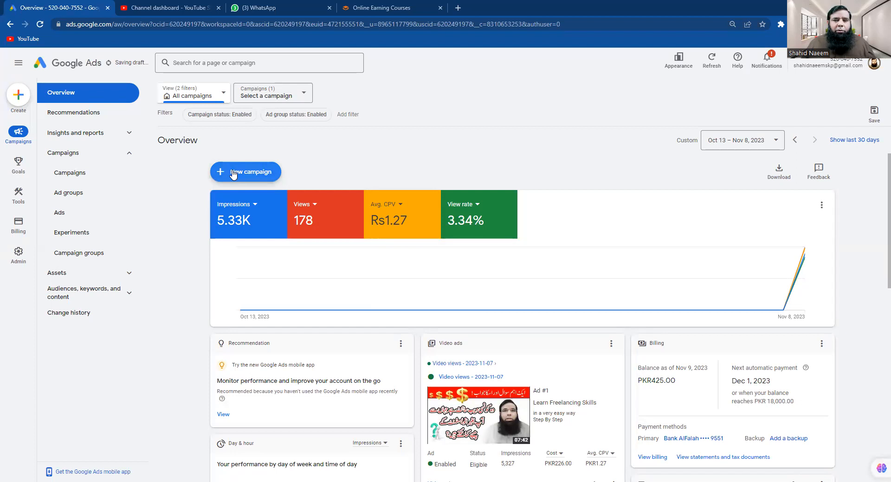
Start a new campaign with Website traffic as the objective and continue to campaign types
{"action": "left_click", "coordinate": [241, 183]}
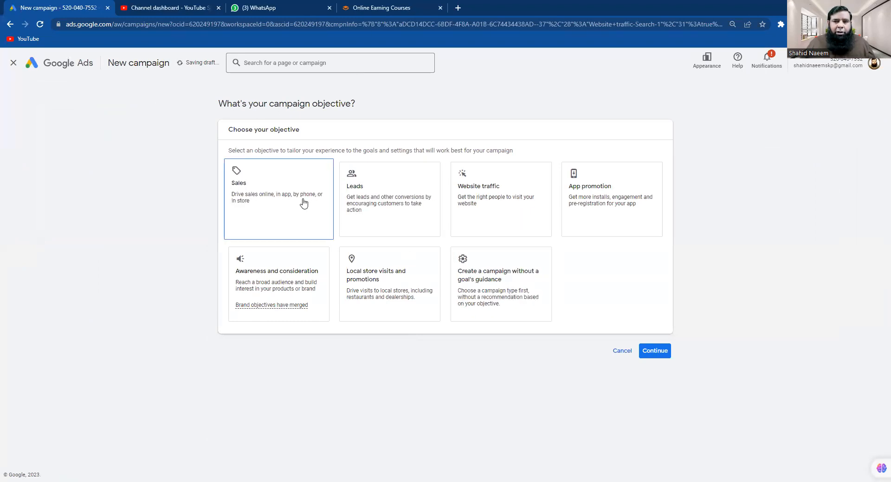
{"action": "left_click", "coordinate": [477, 207]}
{"action": "left_click", "coordinate": [385, 209]}
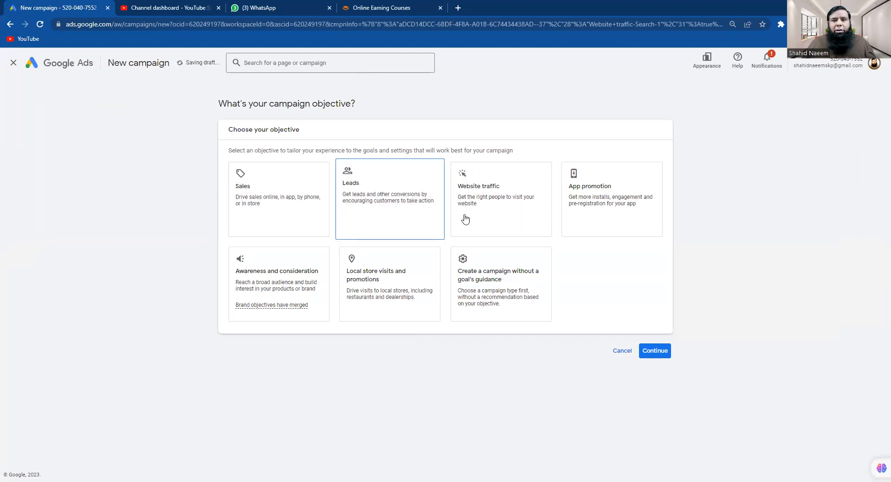
{"action": "left_click", "coordinate": [492, 207]}
{"action": "scroll", "coordinate": [492, 206], "scroll_direction": "down", "scroll_amount": 1}
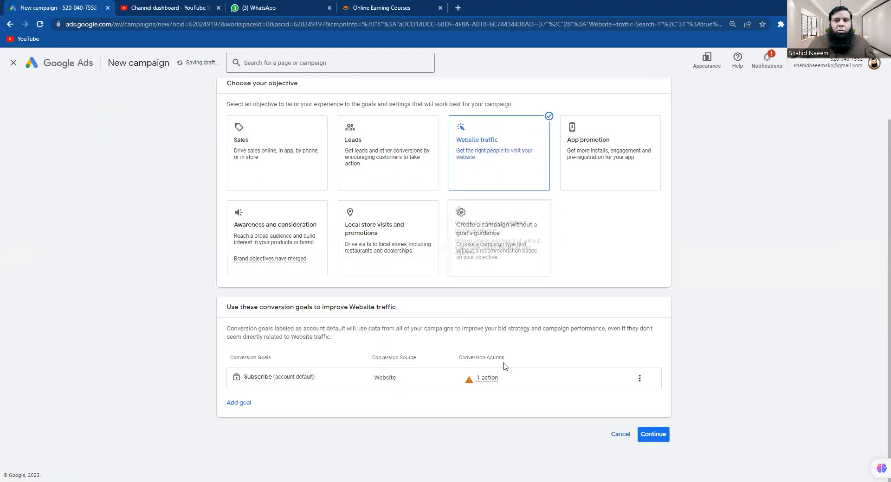
{"action": "mouse_move", "coordinate": [498, 383]}
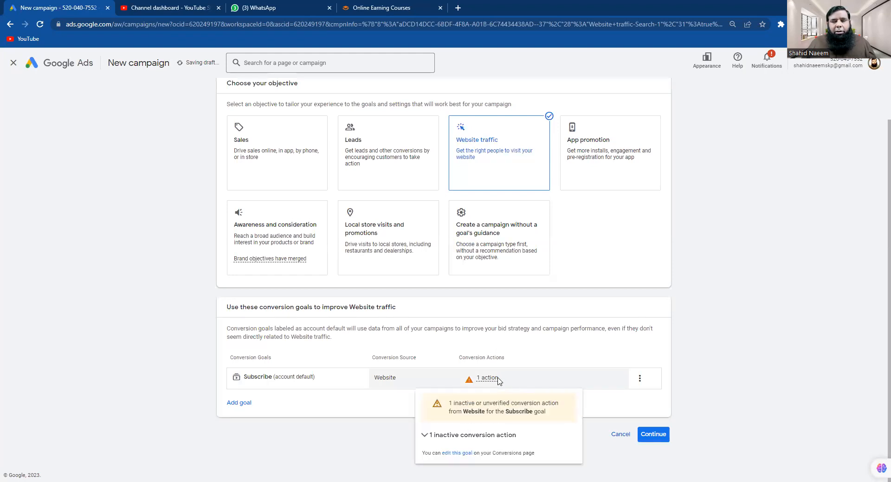
{"action": "left_click", "coordinate": [654, 435]}
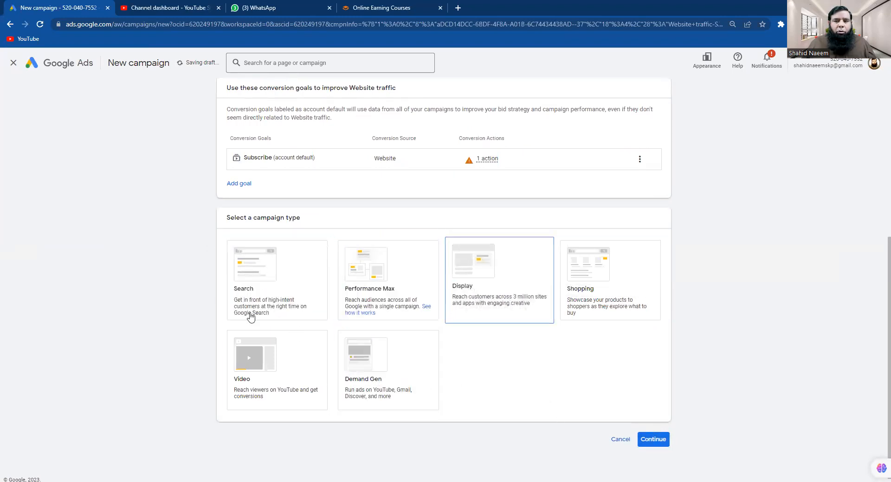
{"action": "left_click", "coordinate": [286, 276]}
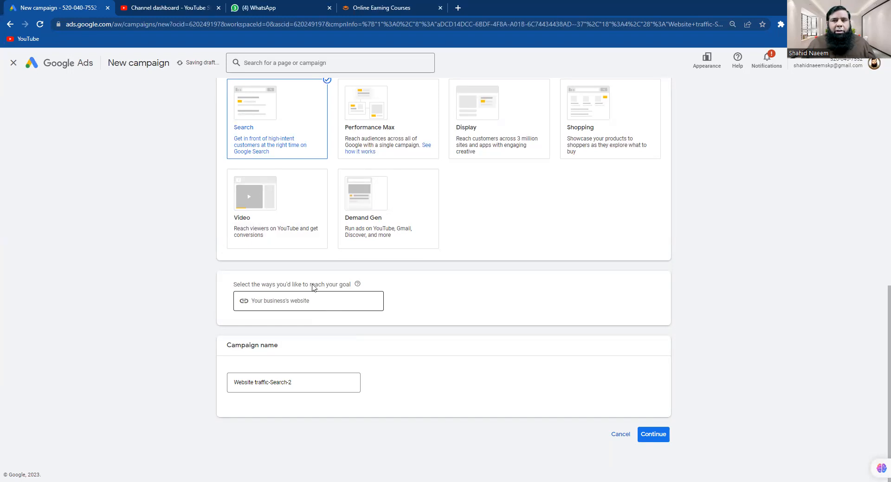
{"action": "left_click", "coordinate": [401, 10]}
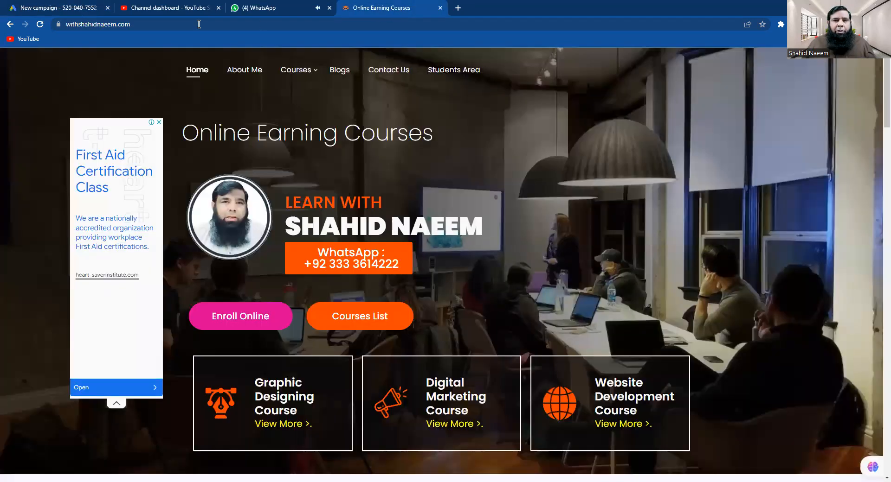
{"action": "left_click", "coordinate": [147, 26]}
{"action": "key", "text": "ctrl+c"}
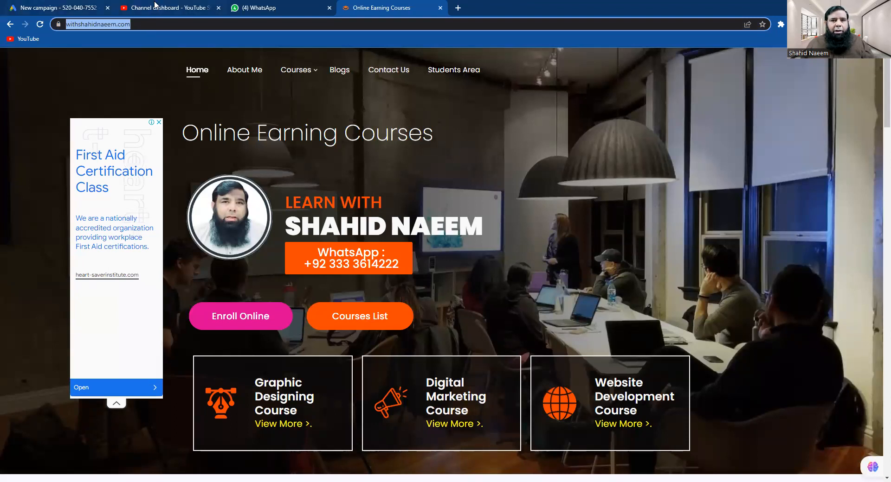
{"action": "left_click_drag", "start_coordinate": [78, 8], "coordinate": [285, 7]}
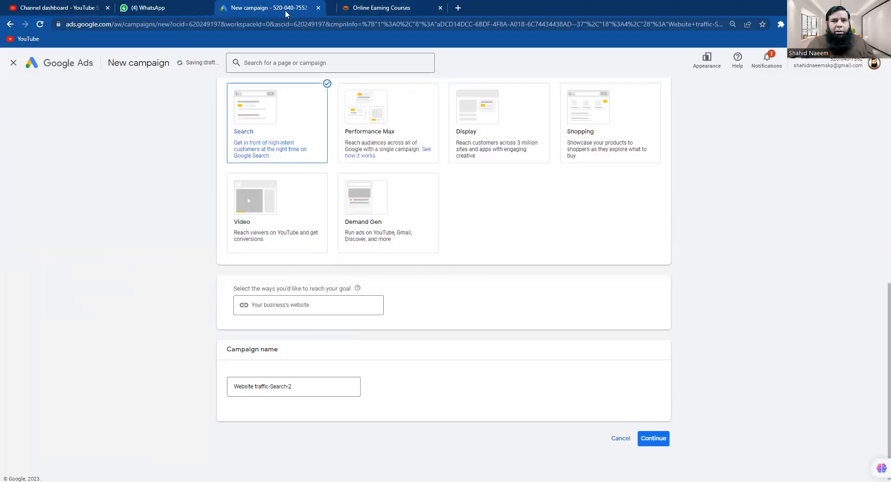
{"action": "left_click", "coordinate": [292, 306]}
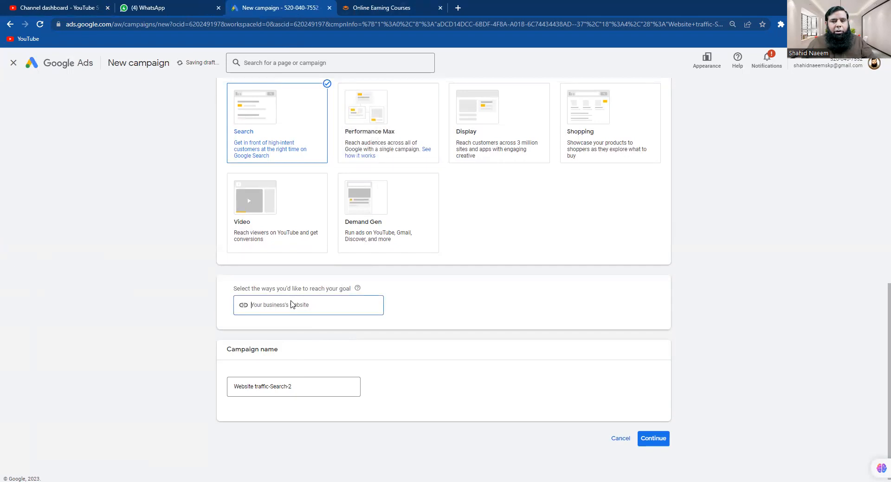
{"action": "key", "text": "ctrl+v"}
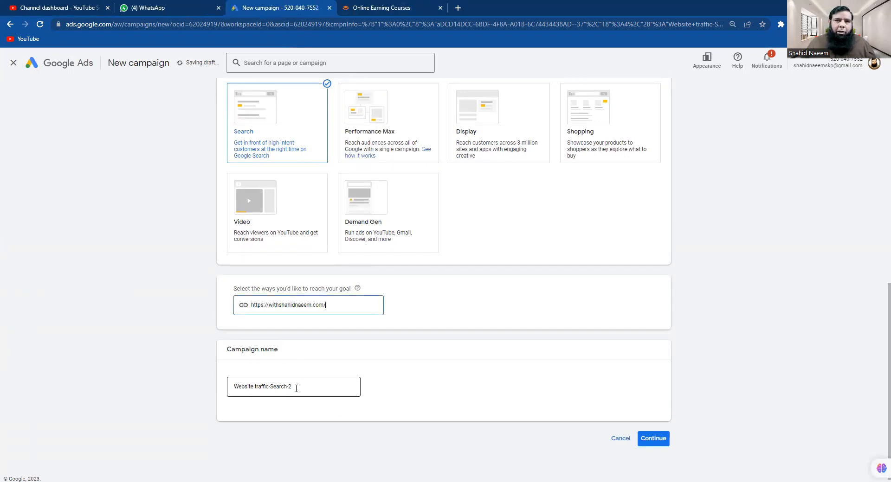
{"action": "left_click", "coordinate": [651, 443]}
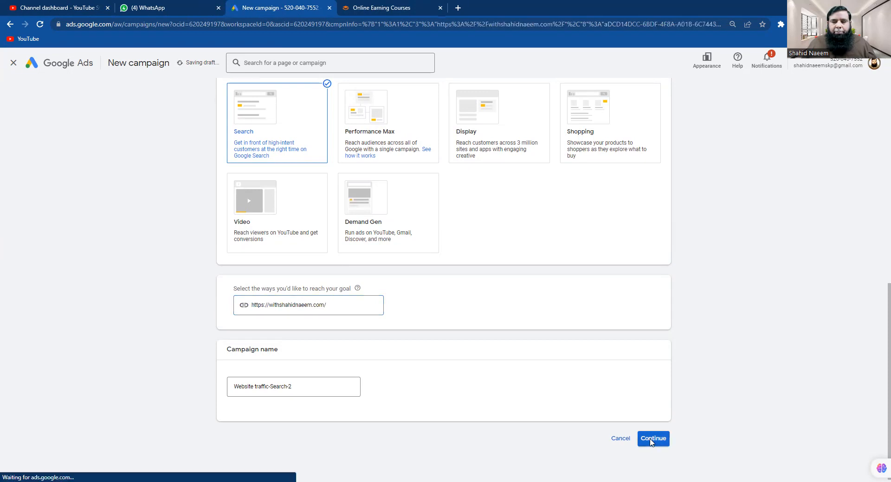
Start a fresh campaign instead of the saved draft and set the bidding focus to Clicks
{"action": "left_click", "coordinate": [547, 353]}
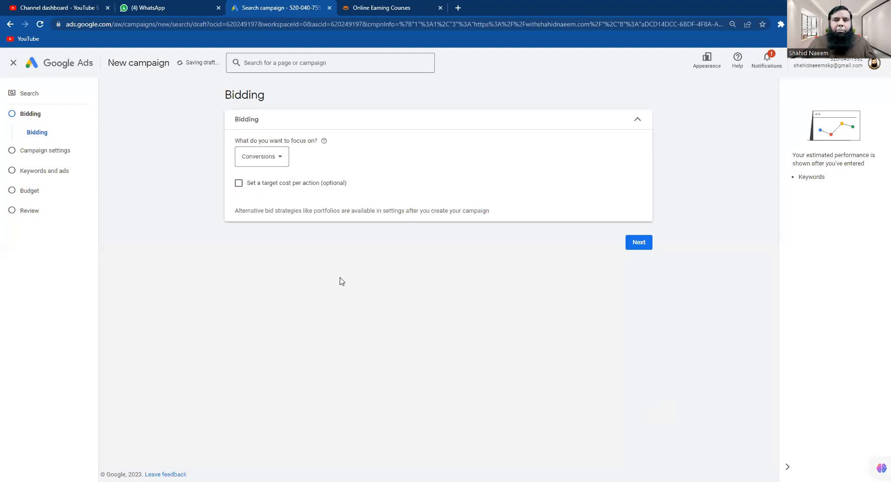
{"action": "left_click", "coordinate": [279, 158]}
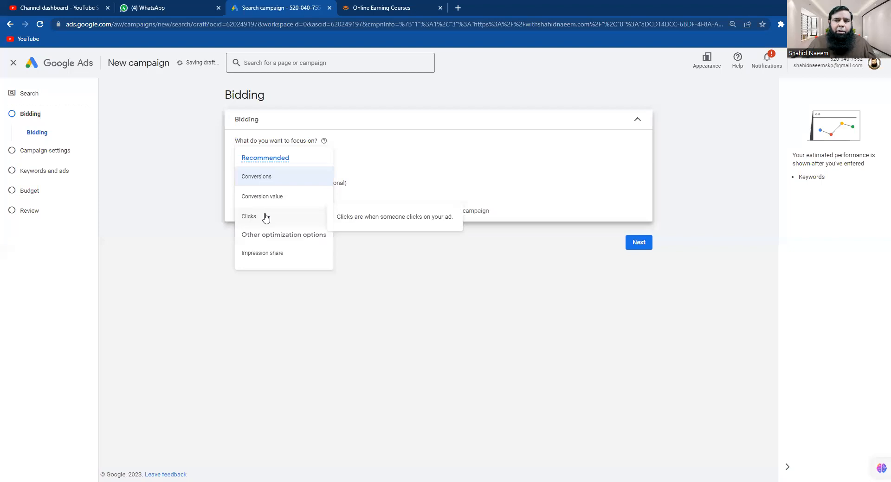
{"action": "left_click", "coordinate": [265, 217]}
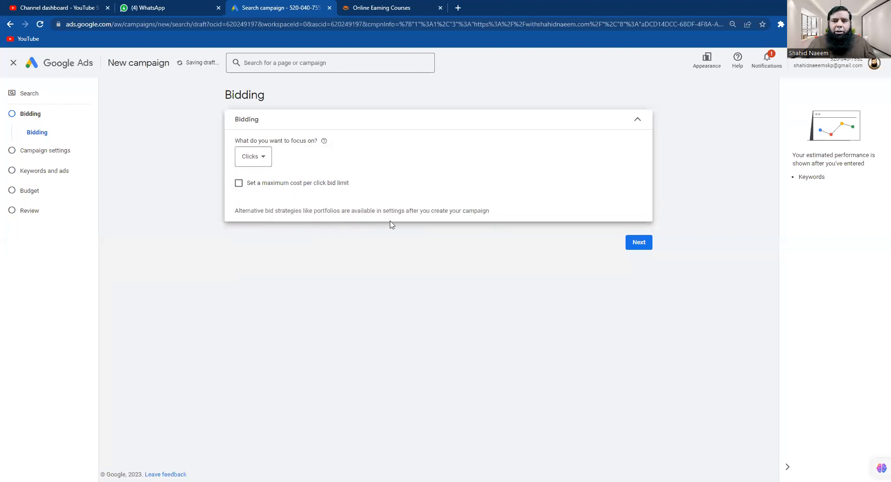
Limit the campaign to the Search Network, excluding search partners and Display, targeting Pakistan
{"action": "left_click", "coordinate": [643, 248]}
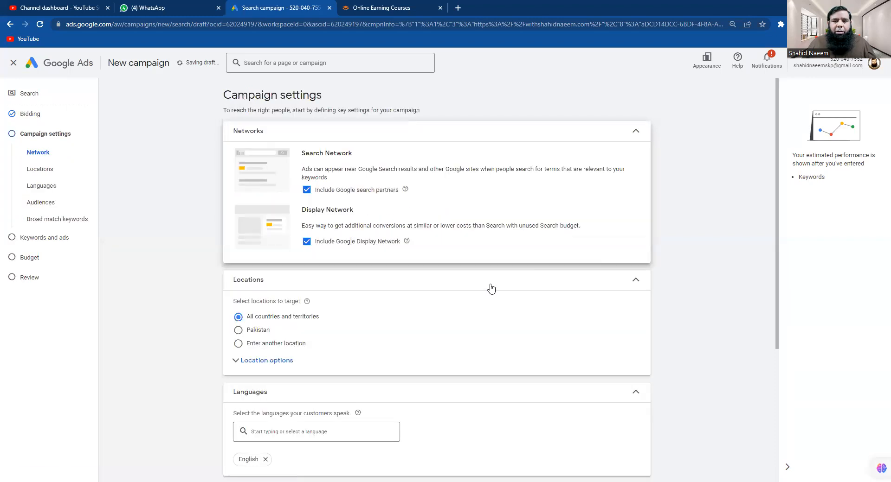
{"action": "left_click", "coordinate": [307, 190]}
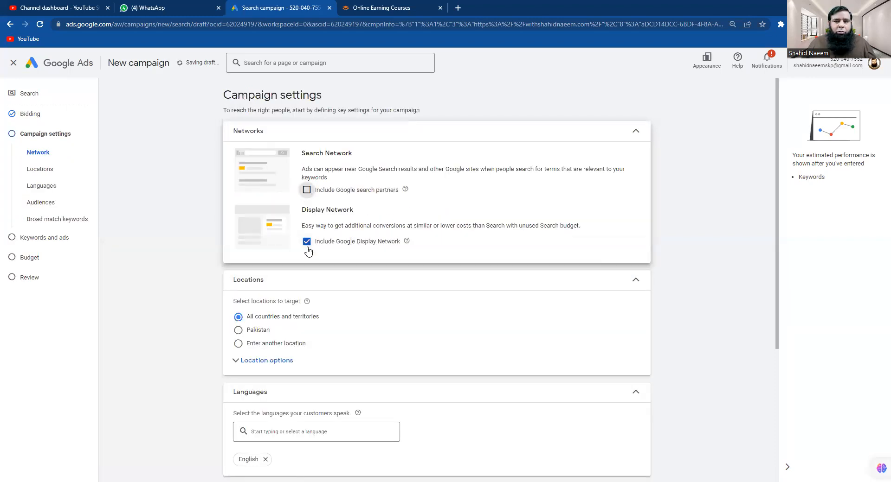
{"action": "left_click", "coordinate": [307, 275]}
{"action": "left_click", "coordinate": [634, 132]}
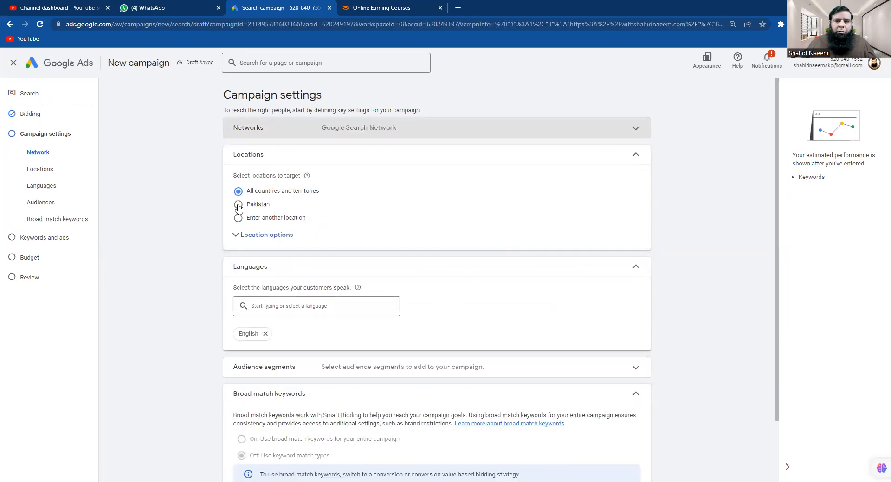
{"action": "left_click", "coordinate": [238, 204]}
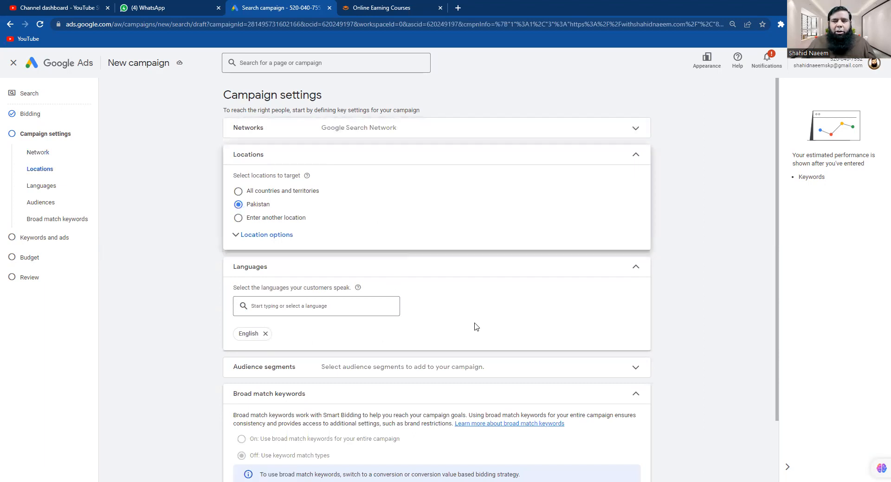
Give the campaign an end date of Nov 17, 2023, and move to keywords and ads
{"action": "scroll", "coordinate": [470, 326], "scroll_direction": "down", "scroll_amount": 2}
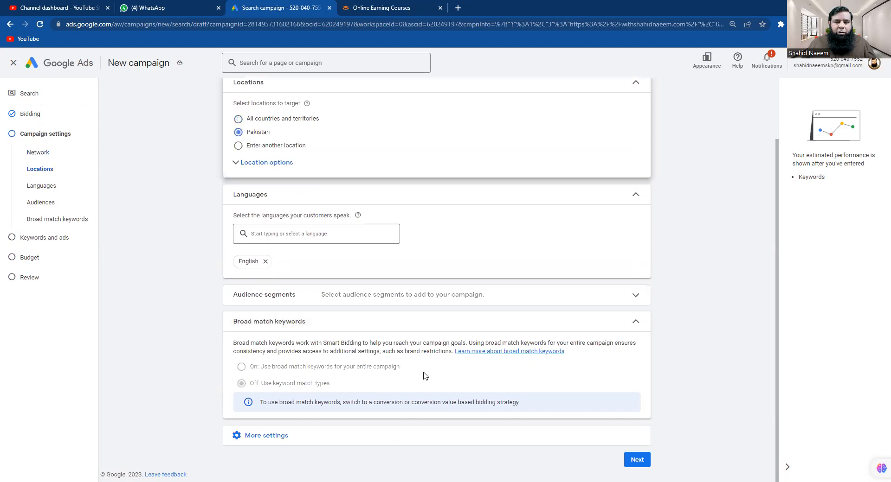
{"action": "left_click", "coordinate": [270, 440]}
{"action": "scroll", "coordinate": [527, 392], "scroll_direction": "down", "scroll_amount": 1}
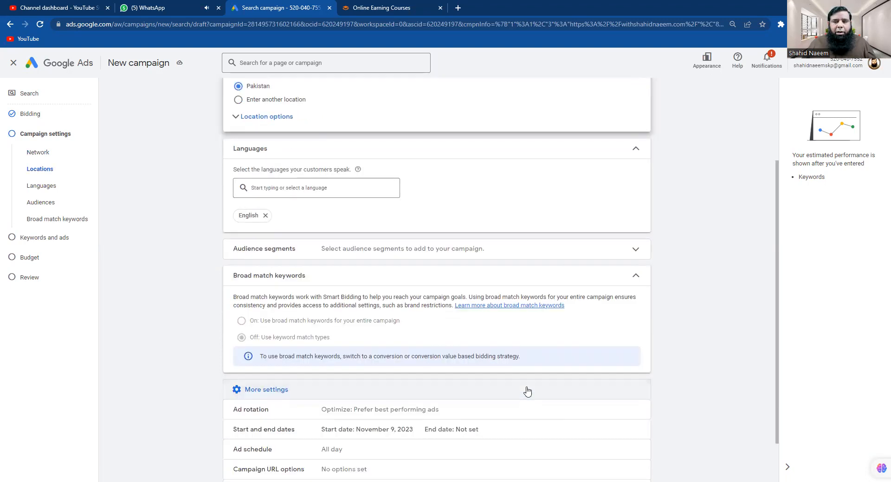
{"action": "scroll", "coordinate": [527, 392], "scroll_direction": "down", "scroll_amount": 1}
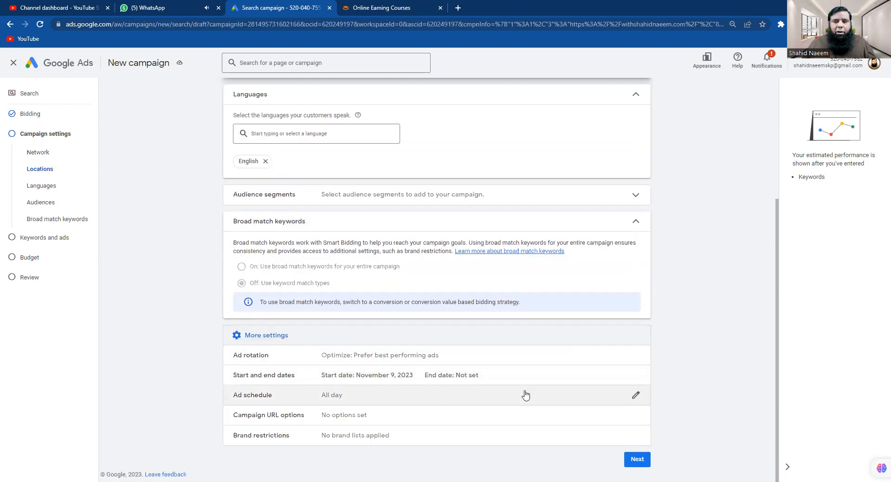
{"action": "left_click", "coordinate": [348, 382]}
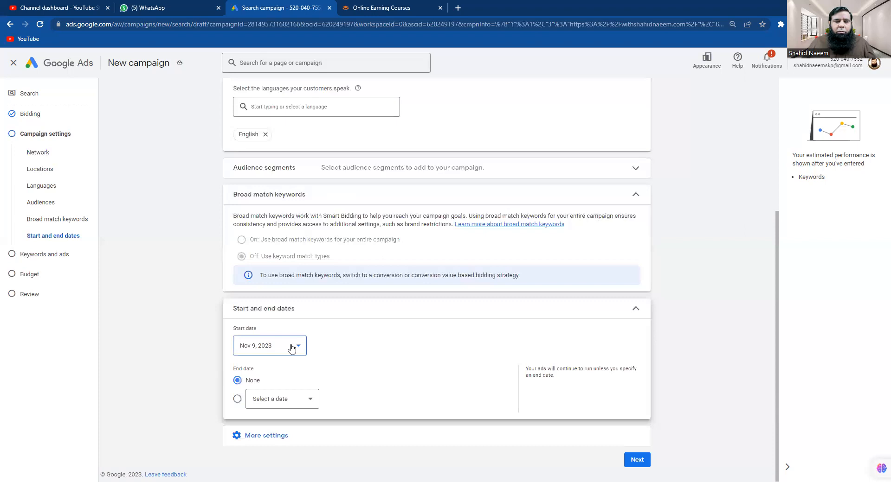
{"action": "left_click", "coordinate": [237, 400]}
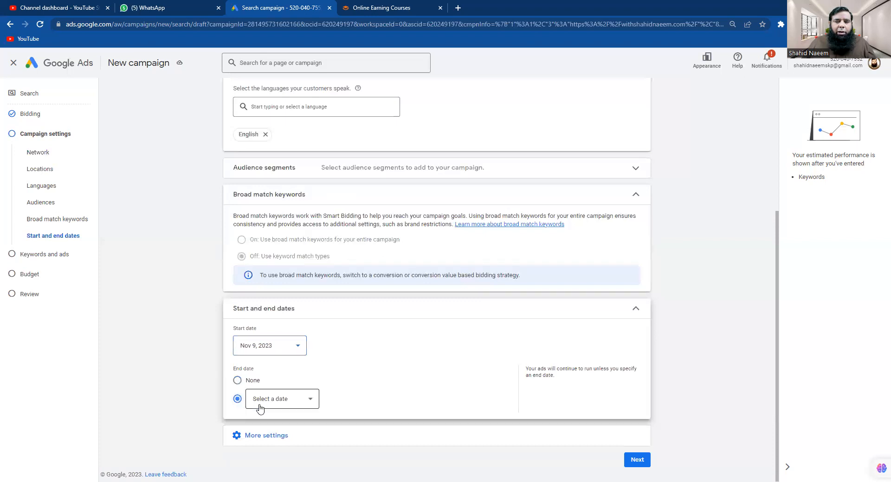
{"action": "left_click", "coordinate": [292, 400]}
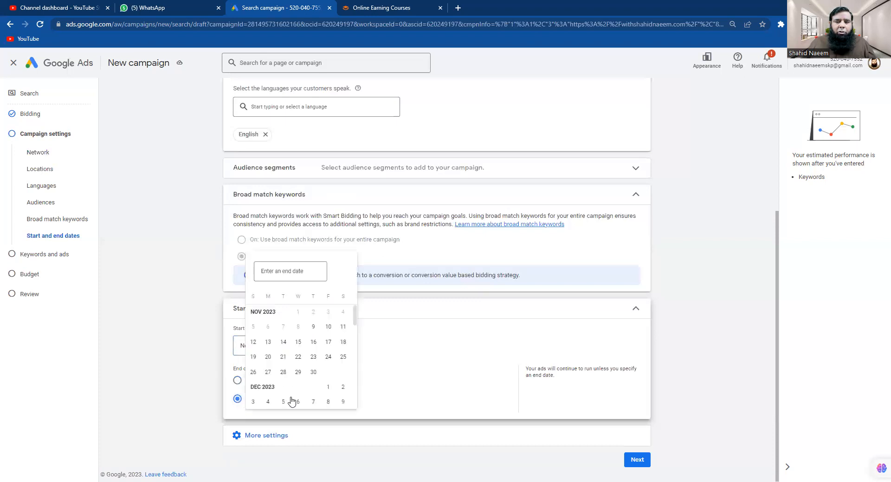
{"action": "left_click", "coordinate": [328, 344]}
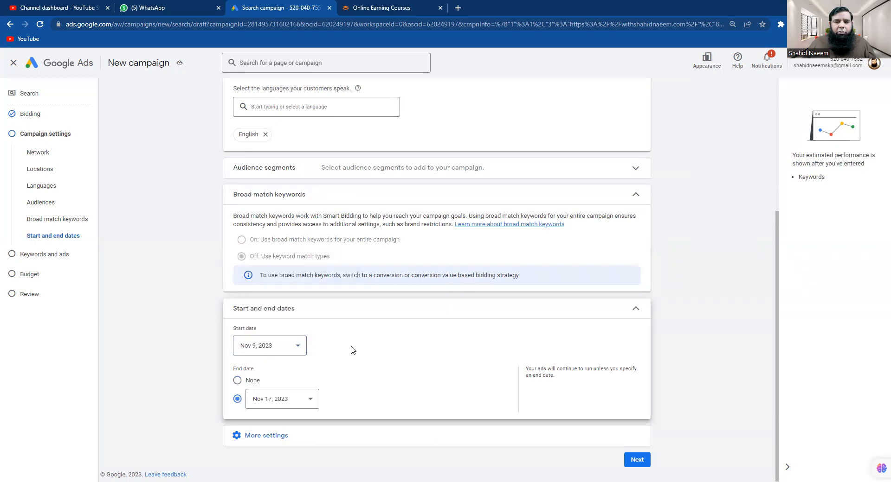
{"action": "left_click", "coordinate": [636, 460]}
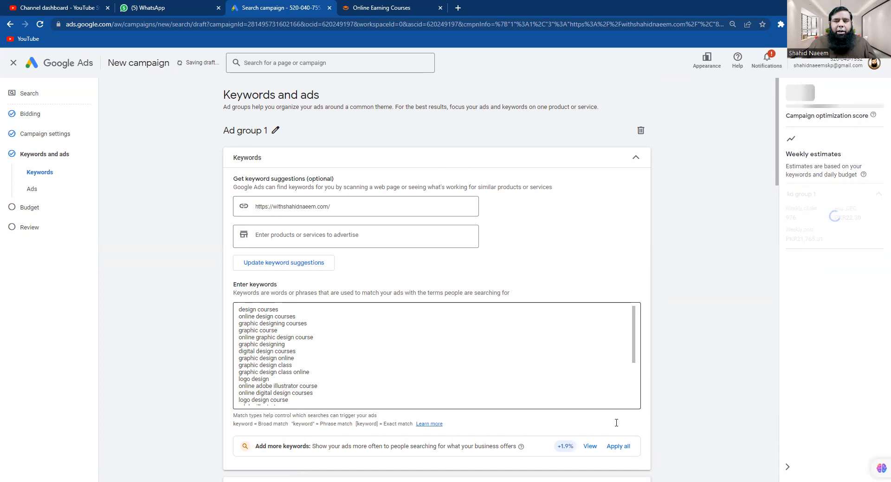
Scroll past the keyword list down to the ad's Final URL and headline fields
{"action": "scroll", "coordinate": [370, 369], "scroll_direction": "down", "scroll_amount": 3}
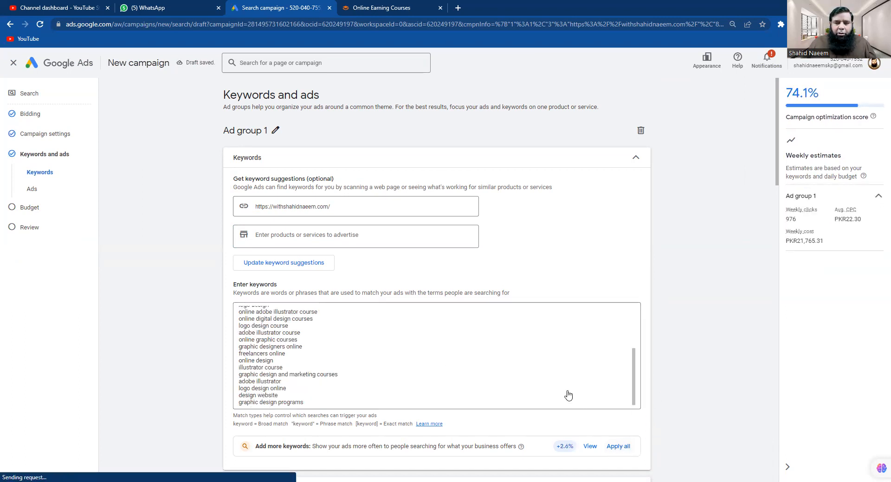
{"action": "left_click", "coordinate": [591, 362]}
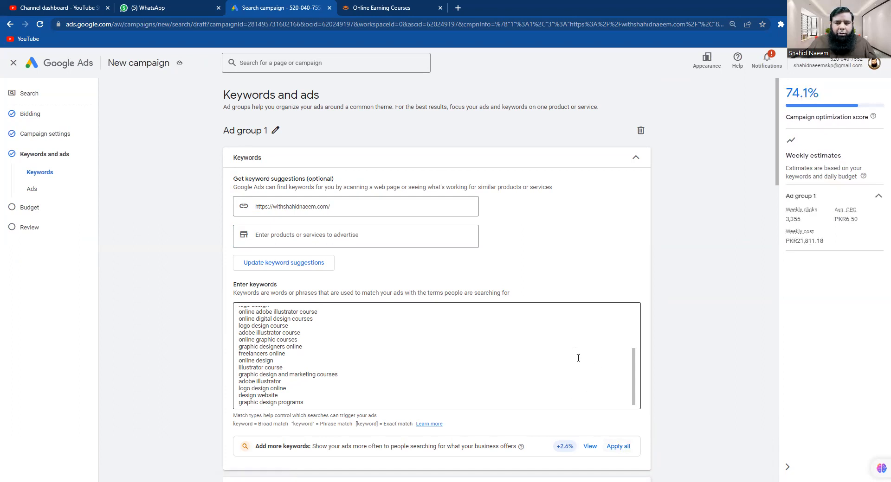
{"action": "scroll", "coordinate": [649, 369], "scroll_direction": "down", "scroll_amount": 3}
{"action": "scroll", "coordinate": [658, 346], "scroll_direction": "down", "scroll_amount": 5}
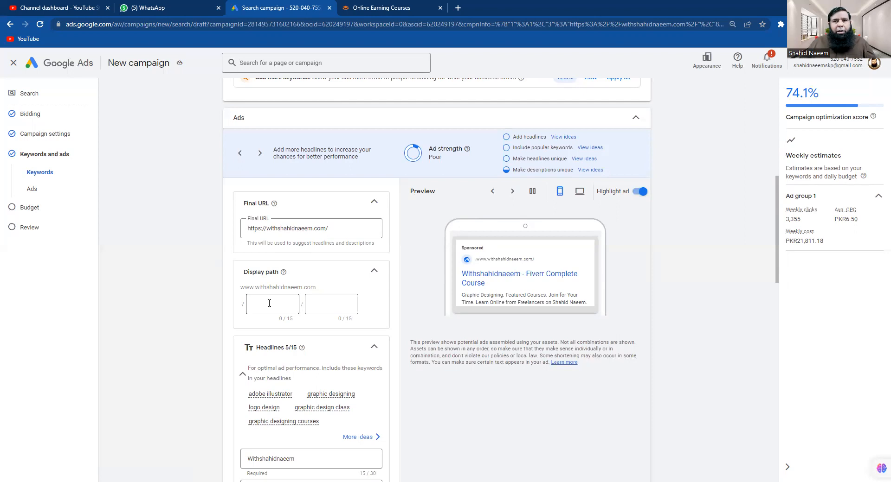
Copy 'all-courses' from the site's All Courses page address into the ad's first display path
{"action": "left_click", "coordinate": [360, 8]}
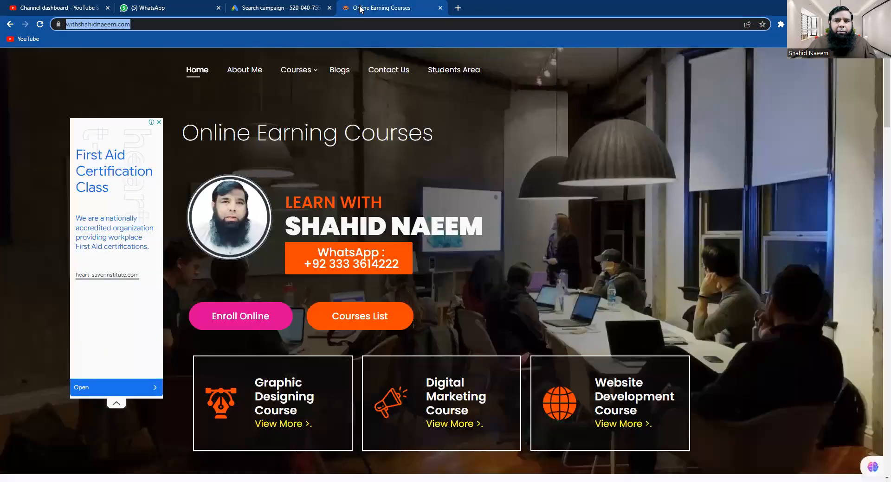
{"action": "mouse_move", "coordinate": [308, 73]}
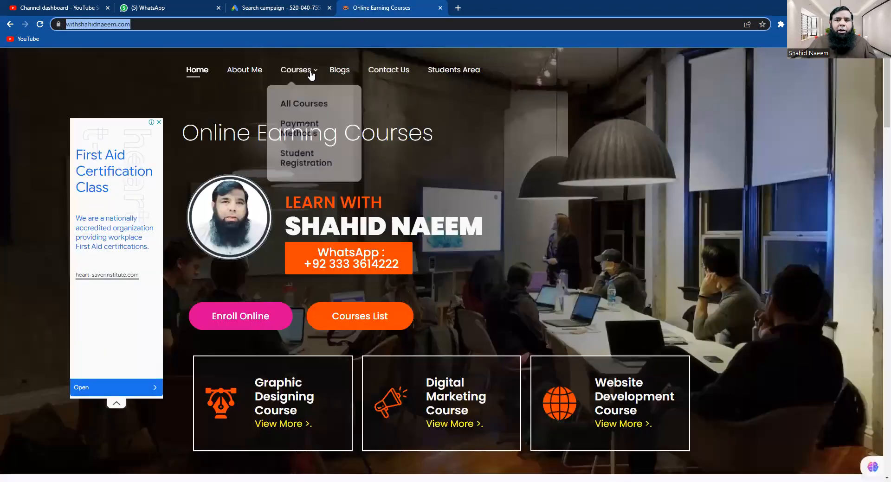
{"action": "left_click", "coordinate": [308, 104]}
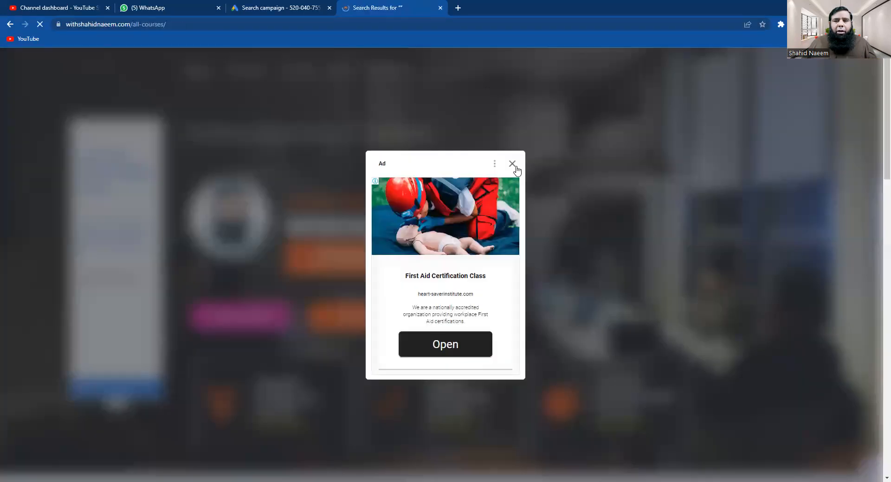
{"action": "left_click", "coordinate": [514, 166]}
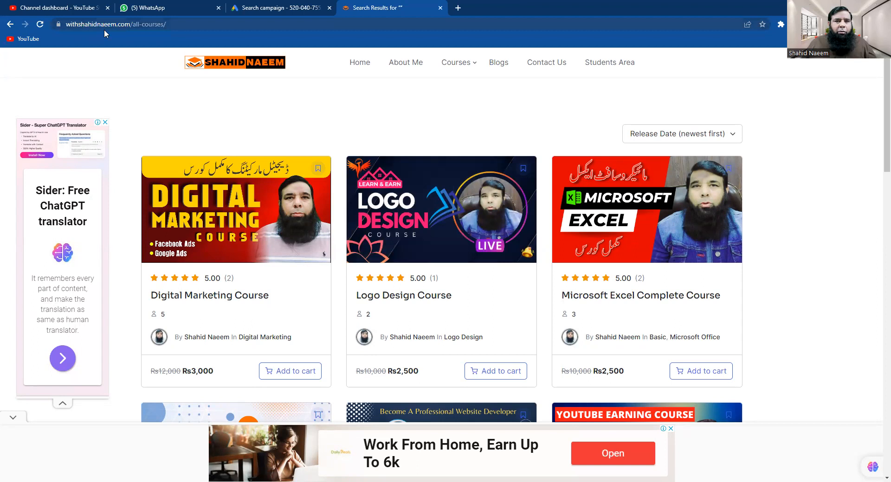
{"action": "left_click", "coordinate": [133, 27]}
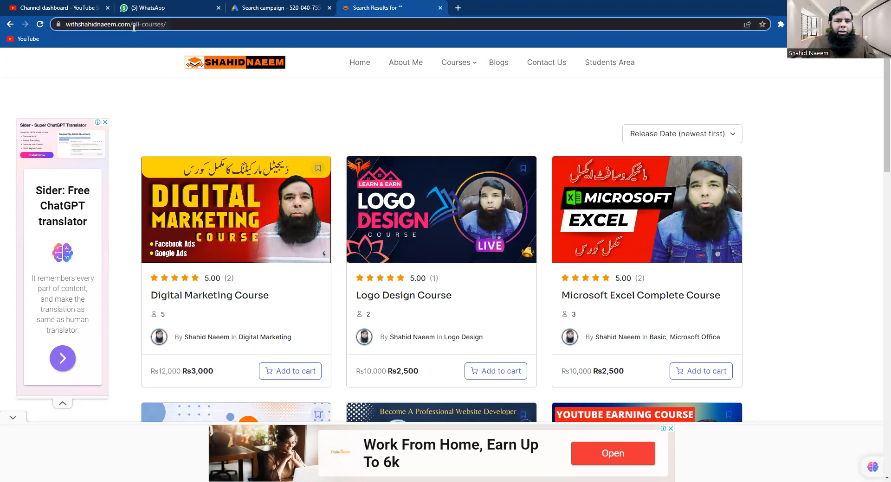
{"action": "left_click_drag", "start_coordinate": [138, 29], "coordinate": [163, 33]}
{"action": "key", "text": "ctrl+c"}
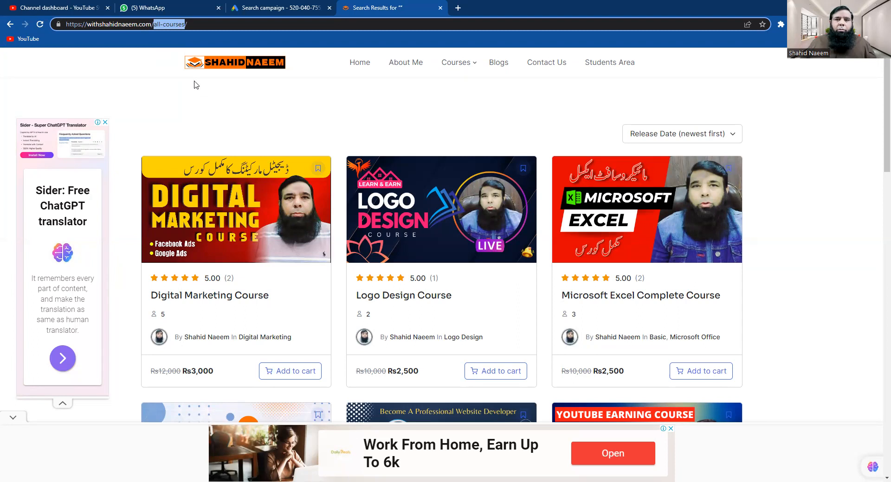
{"action": "left_click", "coordinate": [237, 10]}
{"action": "left_click", "coordinate": [282, 303]}
{"action": "key", "text": "ctrl+v"}
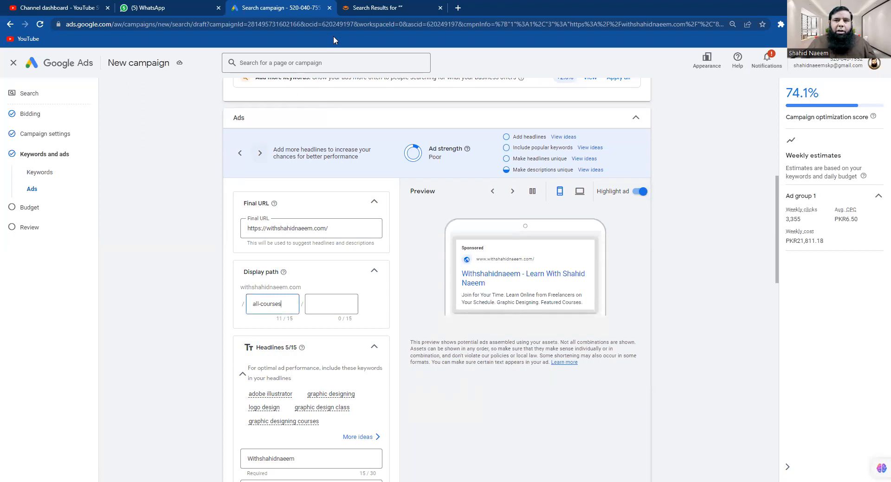
Copy 'about-me' from the site's About Me page address into the second display path
{"action": "left_click", "coordinate": [370, 7]}
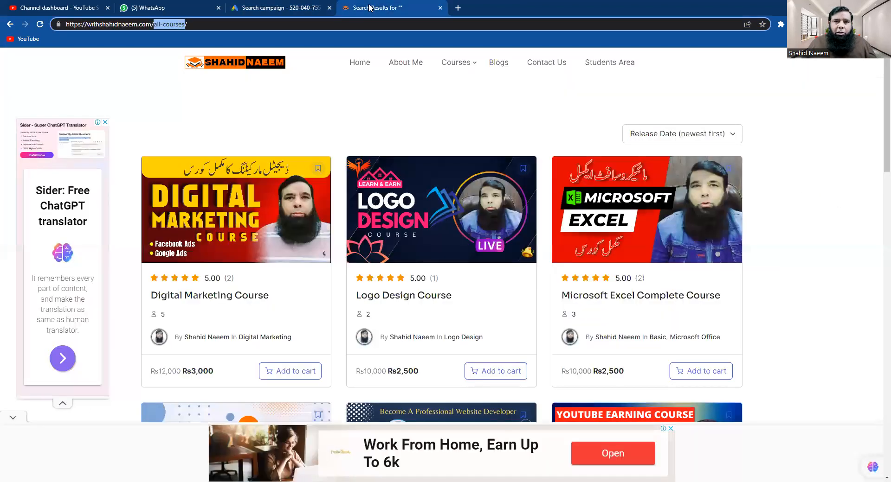
{"action": "left_click", "coordinate": [399, 65]}
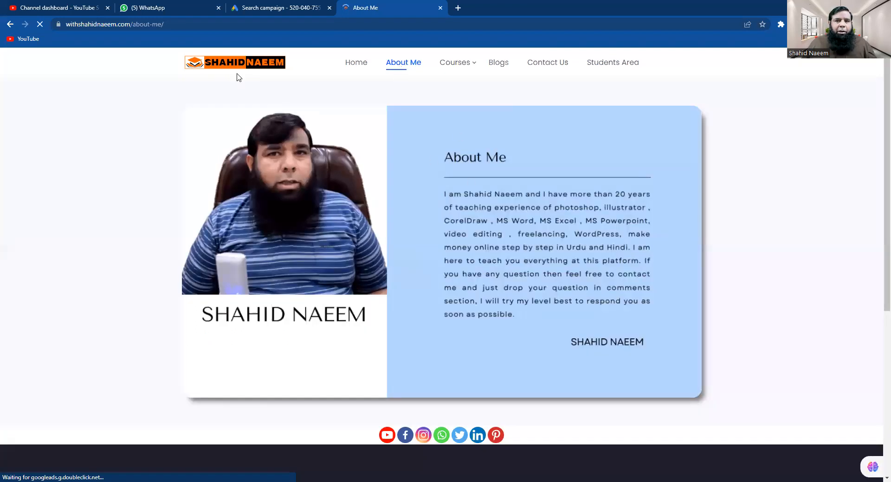
{"action": "left_click_drag", "start_coordinate": [133, 27], "coordinate": [161, 26]}
{"action": "key", "text": "ctrl+c"}
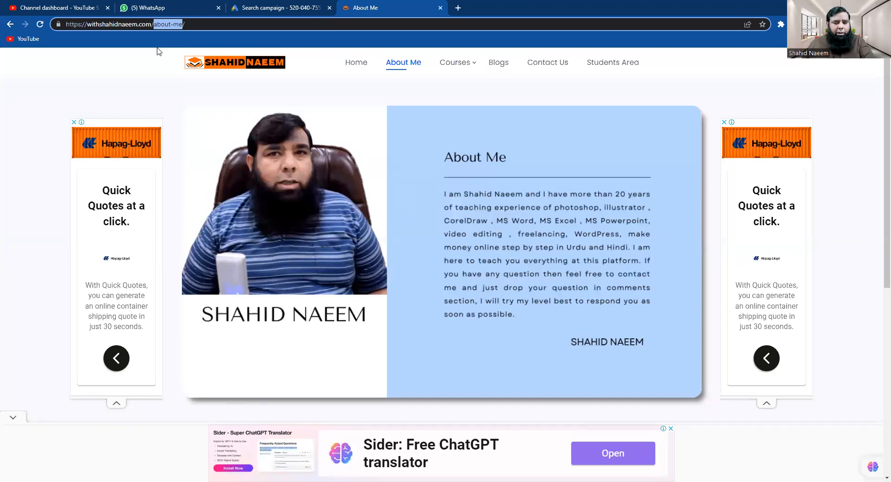
{"action": "left_click", "coordinate": [255, 10]}
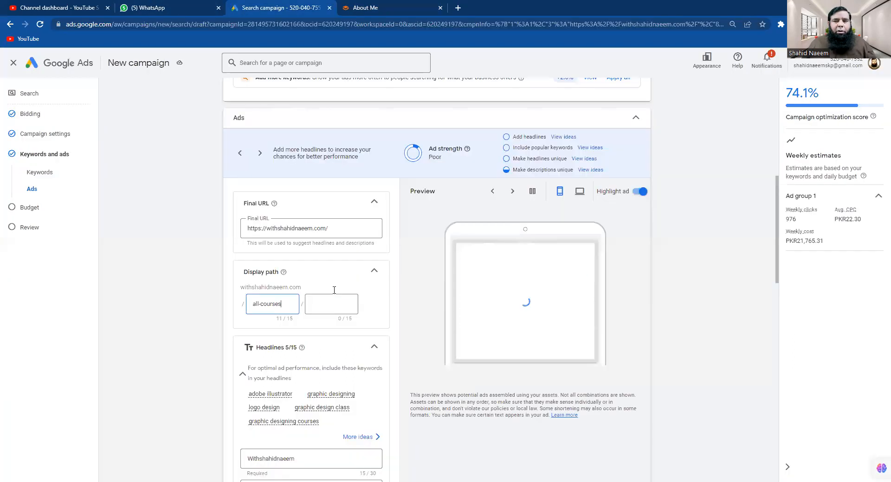
{"action": "left_click", "coordinate": [331, 300]}
{"action": "key", "text": "ctrl+v"}
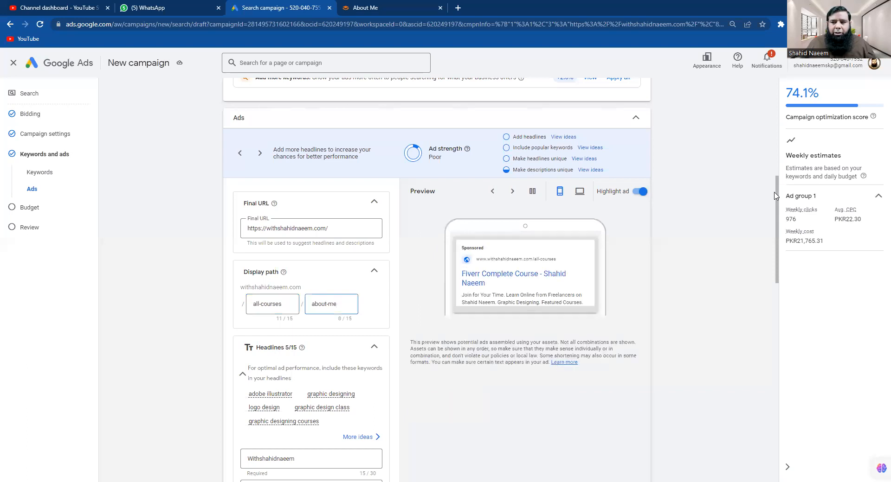
{"action": "scroll", "coordinate": [778, 200], "scroll_direction": "down", "scroll_amount": 1}
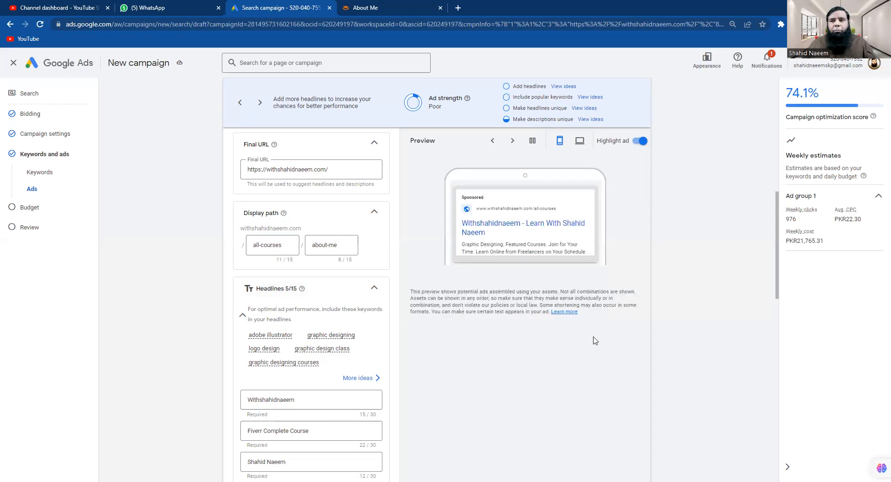
Prefix the first headline with 'Learnn' so it reads Learnn Withshahidnaeem
{"action": "left_click_drag", "start_coordinate": [778, 219], "coordinate": [762, 259]}
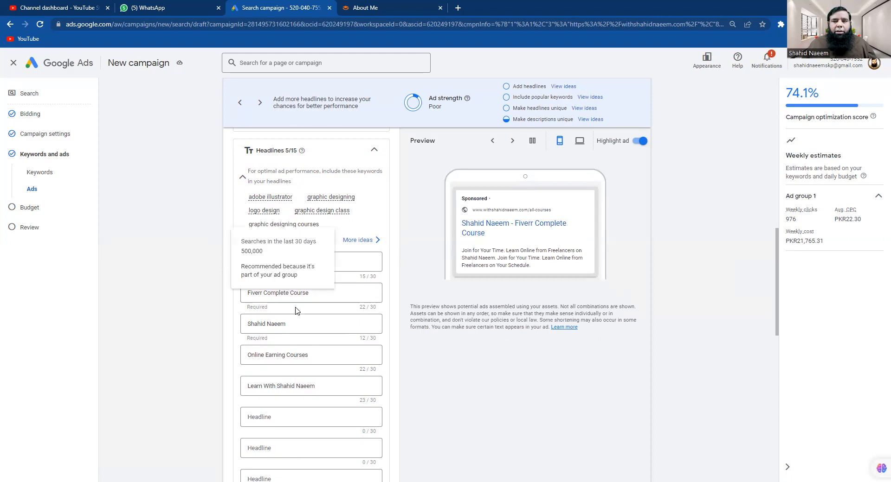
{"action": "left_click", "coordinate": [347, 268]}
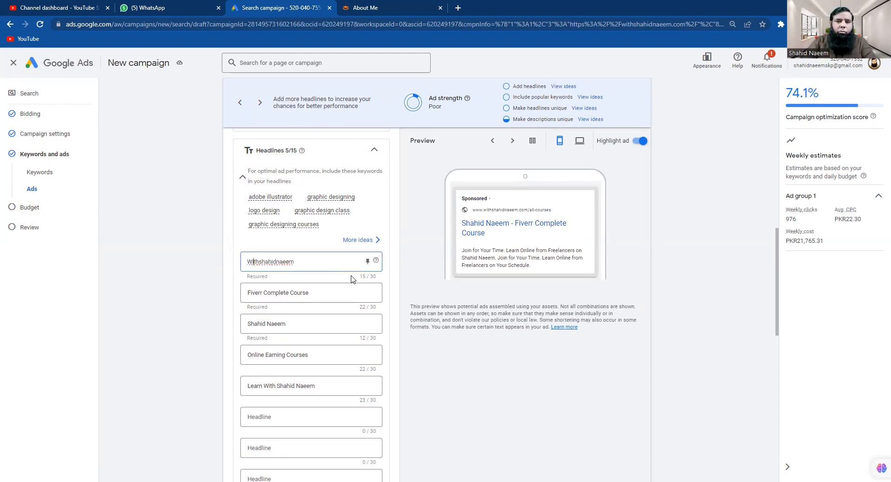
{"action": "key", "text": "Left"}
{"action": "key", "text": "Left"}
{"action": "type", "text": "Learn"}
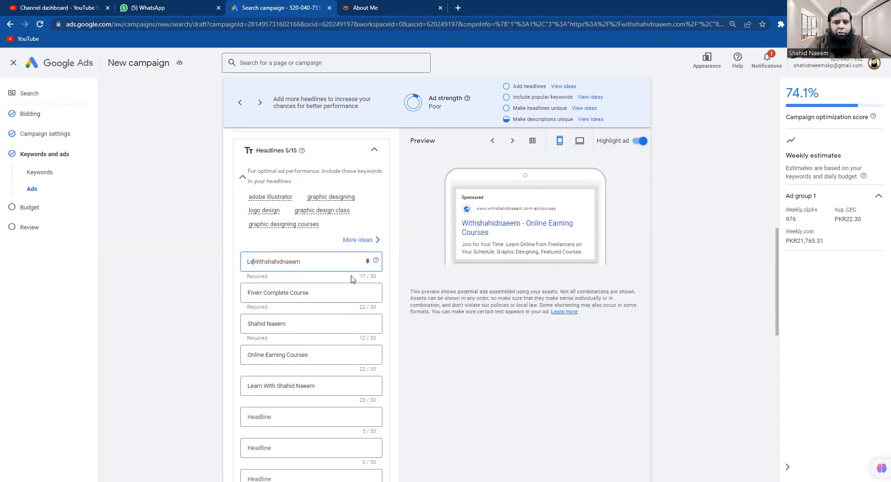
{"action": "type", "text": "n"}
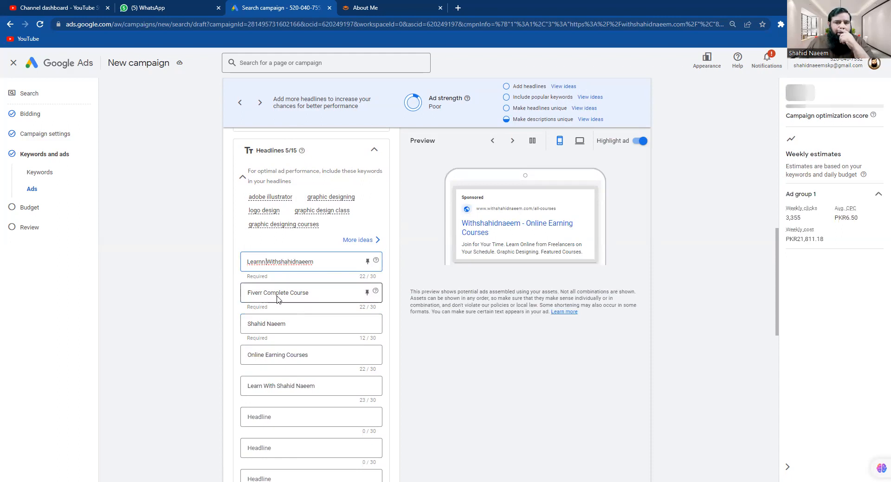
Replace the second headline's text with 'Freelancing Skills'
{"action": "left_click", "coordinate": [331, 294]}
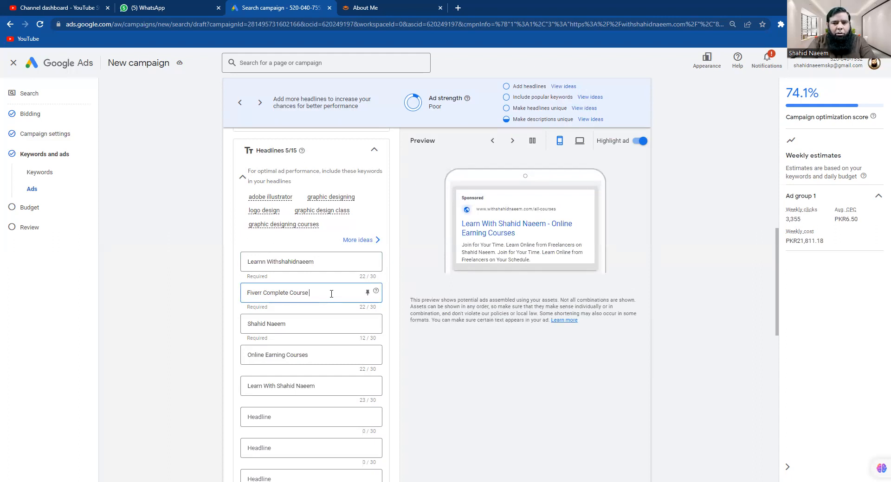
{"action": "type", "text": "and Freelan"}
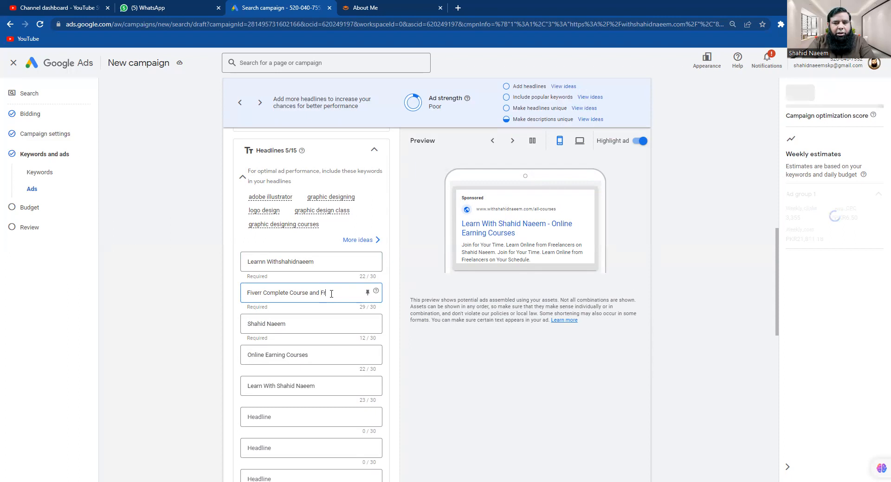
{"action": "key", "text": "BackSpace"}
{"action": "key", "text": "BackSpace"}
{"action": "key", "text": "BackSpace"}
{"action": "key", "text": "BackSpace"}
{"action": "key", "text": "BackSpace"}
{"action": "key", "text": "BackSpace"}
{"action": "key", "text": "BackSpace"}
{"action": "key", "text": "BackSpace"}
{"action": "key", "text": "BackSpace"}
{"action": "key", "text": "BackSpace"}
{"action": "key", "text": "BackSpace"}
{"action": "key", "text": "BackSpace"}
{"action": "key", "text": "BackSpace"}
{"action": "key", "text": "BackSpace"}
{"action": "key", "text": "BackSpace"}
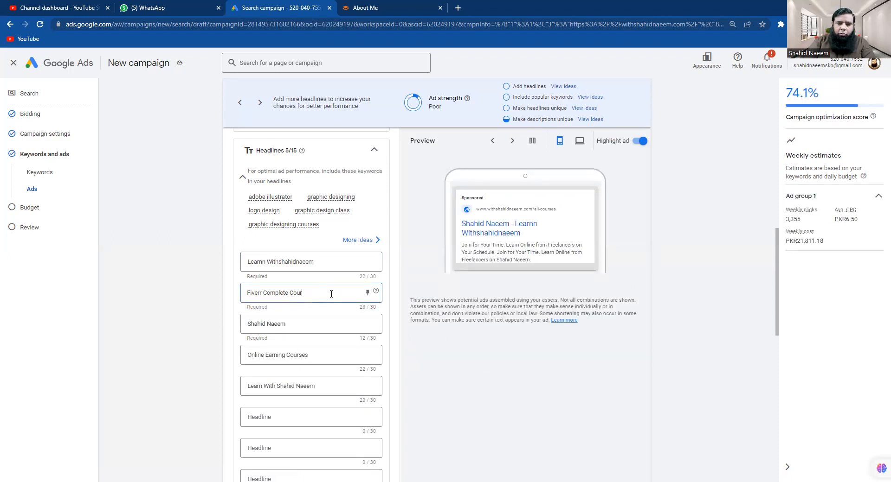
{"action": "key", "text": "BackSpace"}
{"action": "key", "text": "BackSpace"}
{"action": "key", "text": "BackSpace"}
{"action": "key", "text": "BackSpace"}
{"action": "key", "text": "BackSpace"}
{"action": "key", "text": "BackSpace"}
{"action": "key", "text": "BackSpace"}
{"action": "key", "text": "BackSpace"}
{"action": "key", "text": "BackSpace"}
{"action": "key", "text": "BackSpace"}
{"action": "key", "text": "BackSpace"}
{"action": "key", "text": "BackSpace"}
{"action": "key", "text": "BackSpace"}
{"action": "key", "text": "BackSpace"}
{"action": "key", "text": "BackSpace"}
{"action": "key", "text": "BackSpace"}
{"action": "key", "text": "BackSpace"}
{"action": "key", "text": "BackSpace"}
{"action": "key", "text": "BackSpace"}
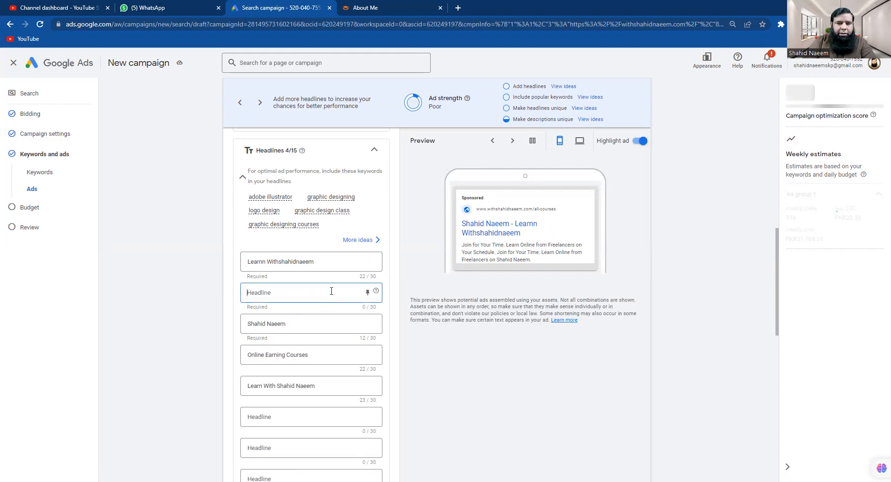
{"action": "type", "text": "Fre"}
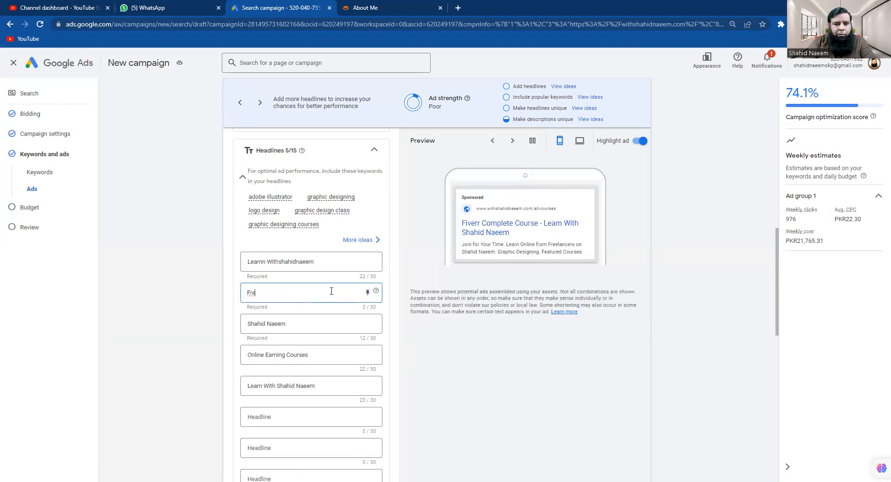
{"action": "type", "text": "elancing Skills"}
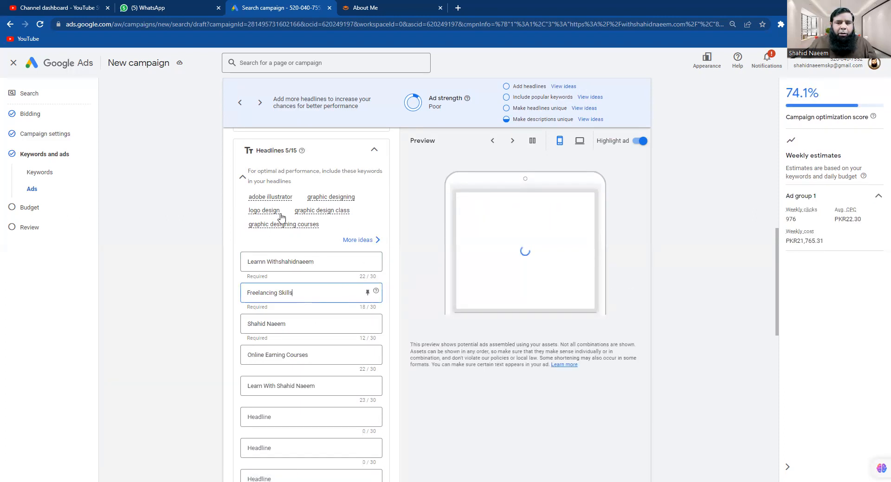
Replace two headlines with keyword ideas adobe illustrator and graphic designing, appending 'Tutor' to the former
{"action": "left_click_drag", "start_coordinate": [293, 197], "coordinate": [248, 198]}
{"action": "key", "text": "ctrl+c"}
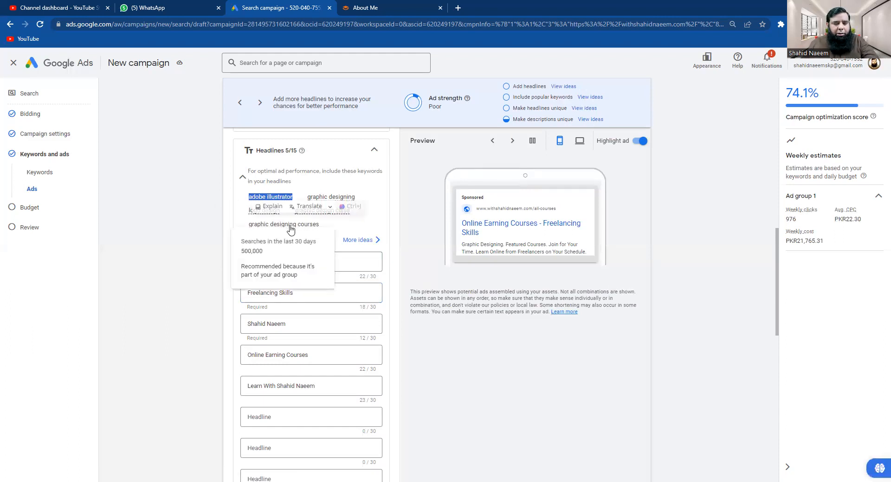
{"action": "left_click_drag", "start_coordinate": [285, 325], "coordinate": [233, 328]}
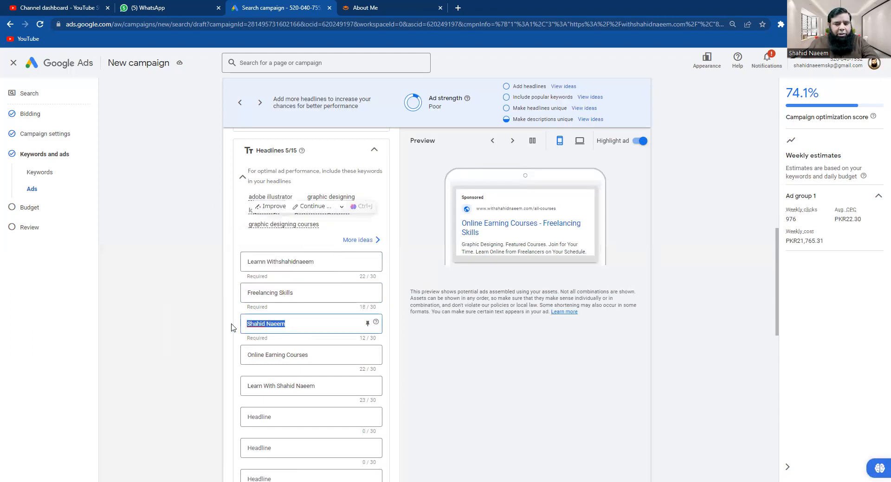
{"action": "key", "text": "ctrl+v"}
{"action": "left_click_drag", "start_coordinate": [354, 197], "coordinate": [307, 199]}
{"action": "key", "text": "ctrl+c"}
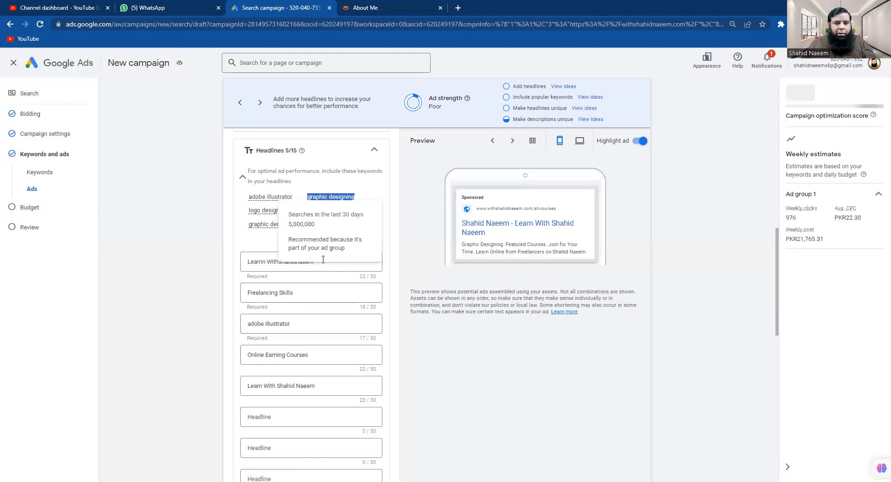
{"action": "left_click", "coordinate": [314, 357]}
{"action": "left_click_drag", "start_coordinate": [315, 358], "coordinate": [246, 356]}
{"action": "key", "text": "ctrl+v"}
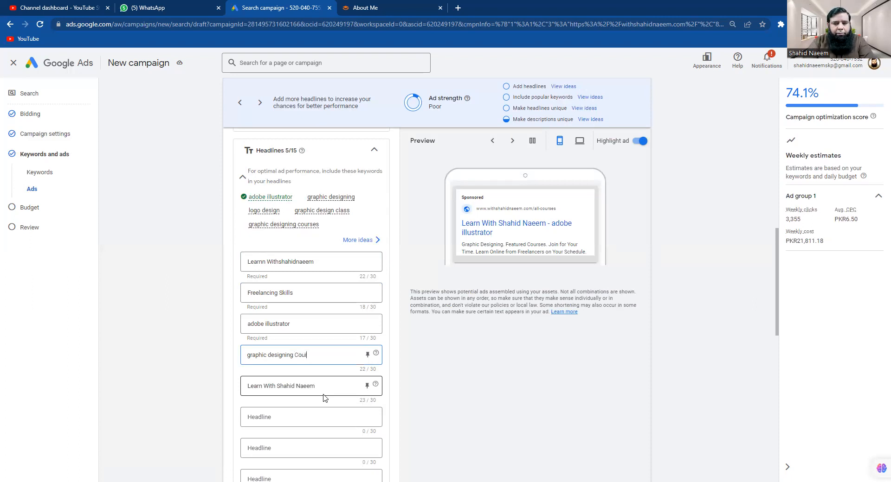
{"action": "type", "text": "se"}
{"action": "left_click", "coordinate": [305, 324]}
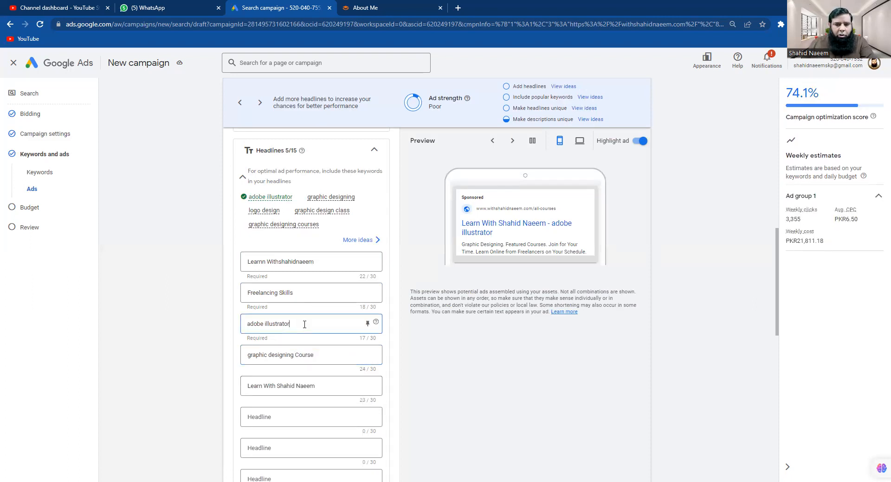
{"action": "type", "text": "T"}
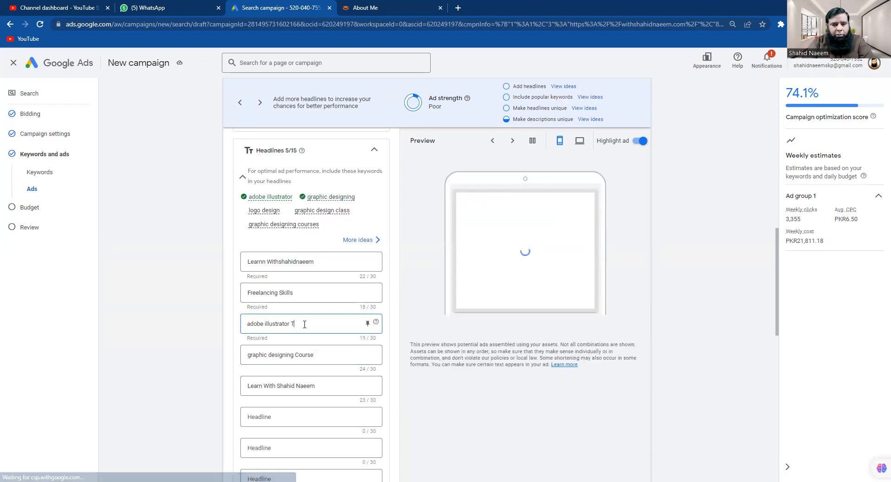
{"action": "type", "text": "utor"}
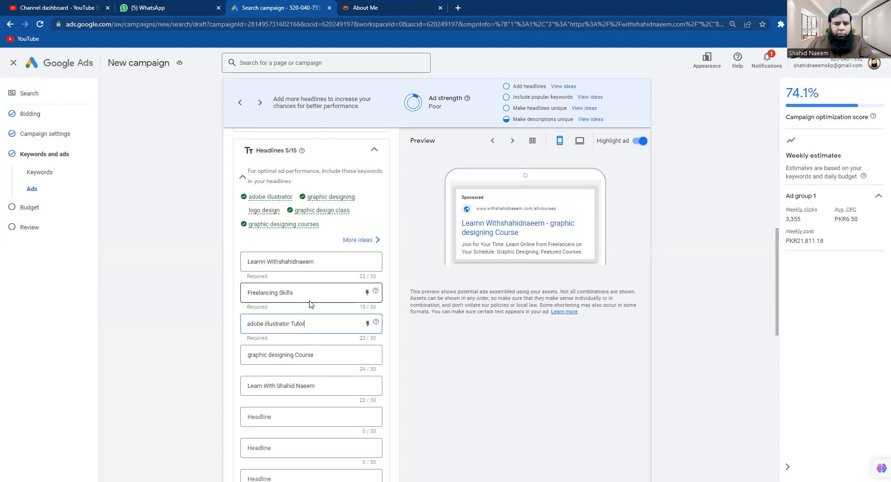
Change the headline to 'Learn Freelancing Skills' and delete the instructor-name headline
{"action": "left_click", "coordinate": [250, 301]}
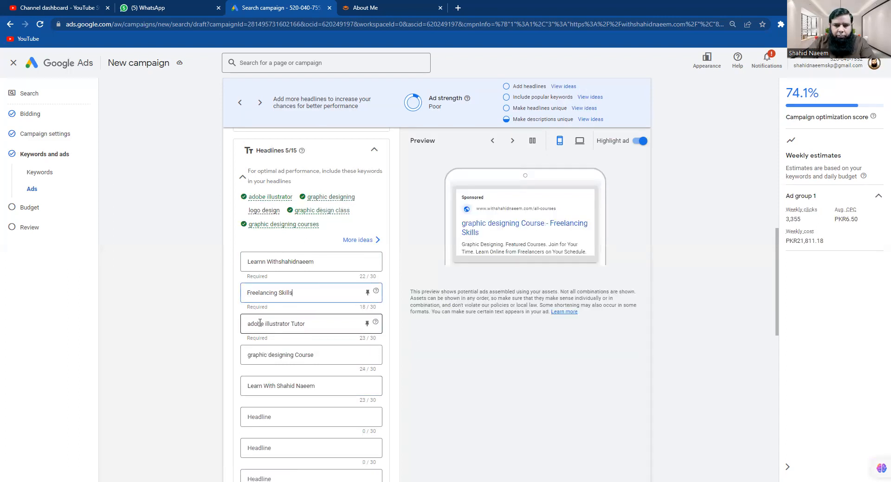
{"action": "key", "text": "Home"}
{"action": "type", "text": "Learn"}
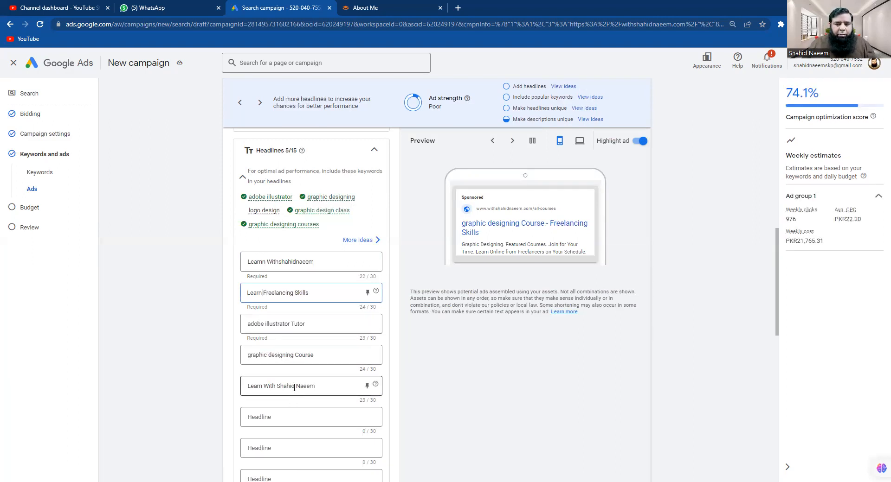
{"action": "left_click", "coordinate": [320, 388]}
{"action": "left_click_drag", "start_coordinate": [320, 389], "coordinate": [239, 389]}
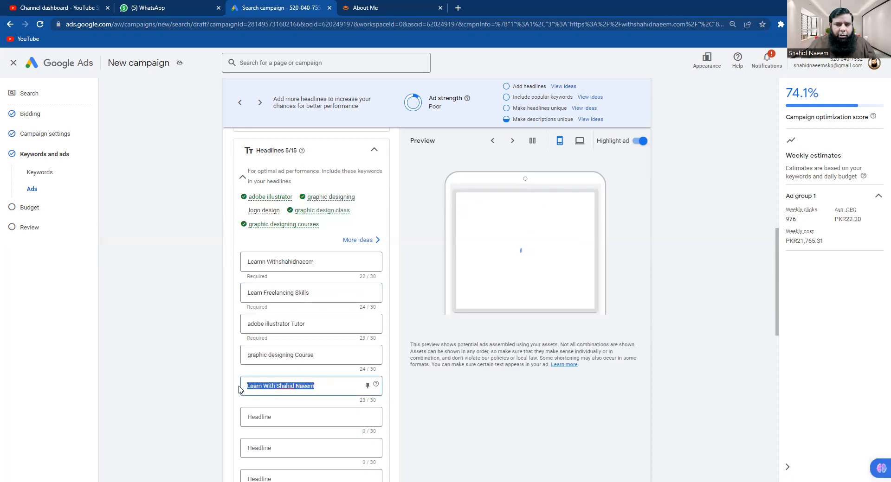
{"action": "key", "text": "BackSpace"}
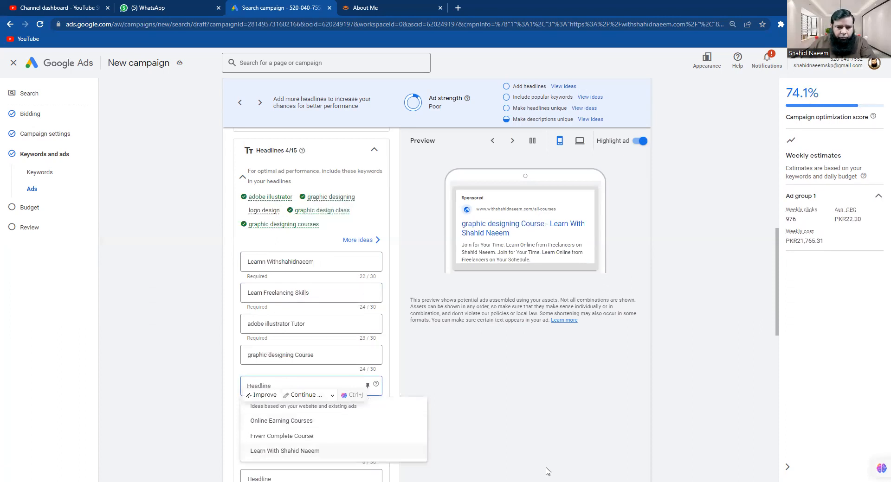
Add headlines 'Logo Designing' and 'Graphic Designing Programs'
{"action": "type", "text": "Logo Designing"}
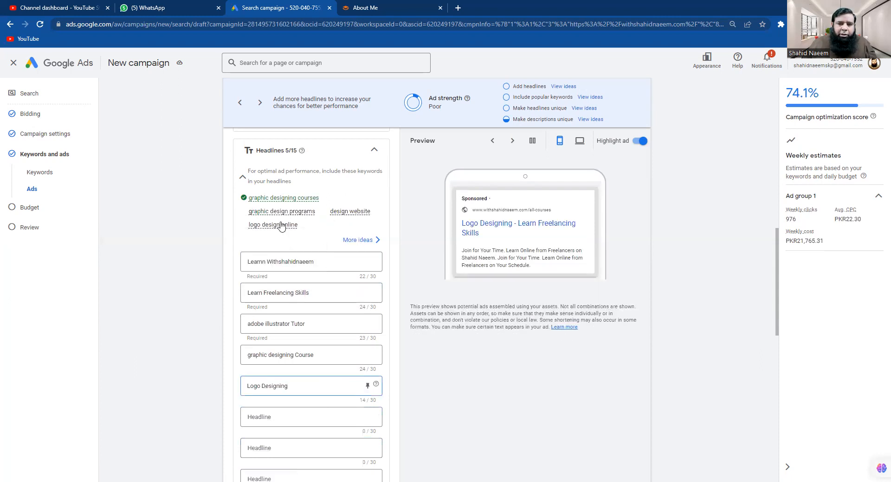
{"action": "mouse_move", "coordinate": [297, 221]}
{"action": "left_click", "coordinate": [278, 417]}
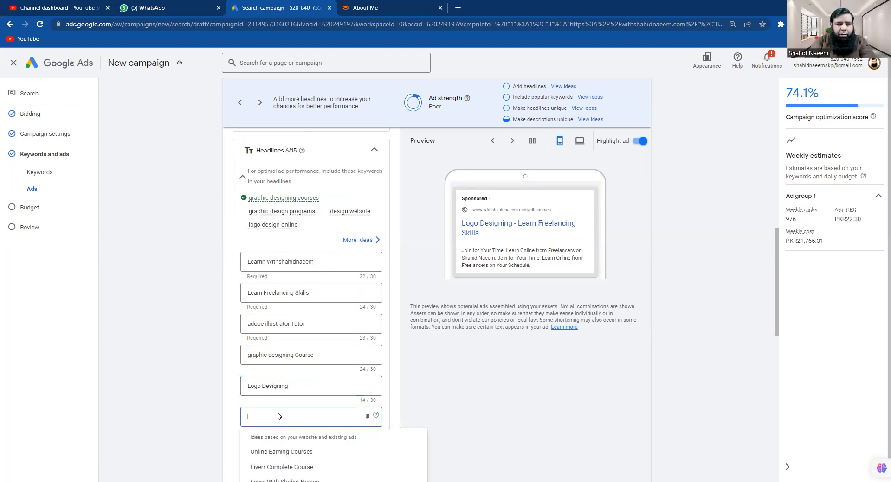
{"action": "type", "text": "Graphic Desingin"}
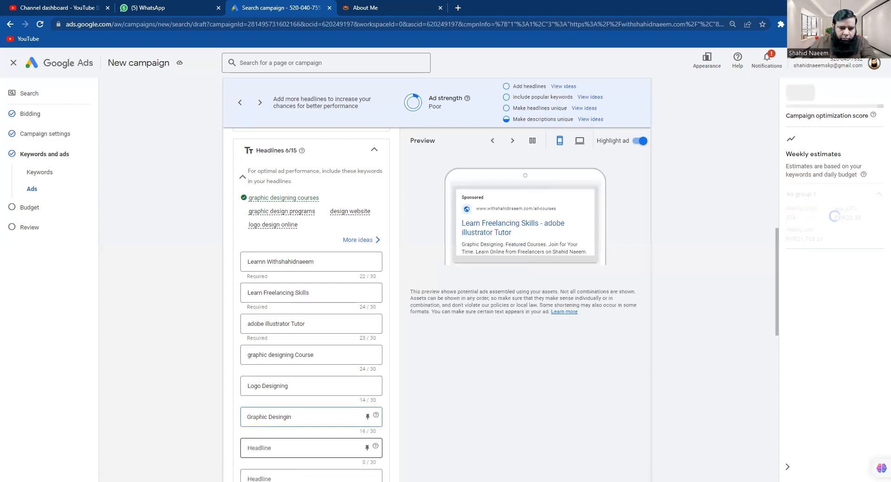
{"action": "key", "text": "BackSpace"}
{"action": "key", "text": "BackSpace"}
{"action": "key", "text": "BackSpace"}
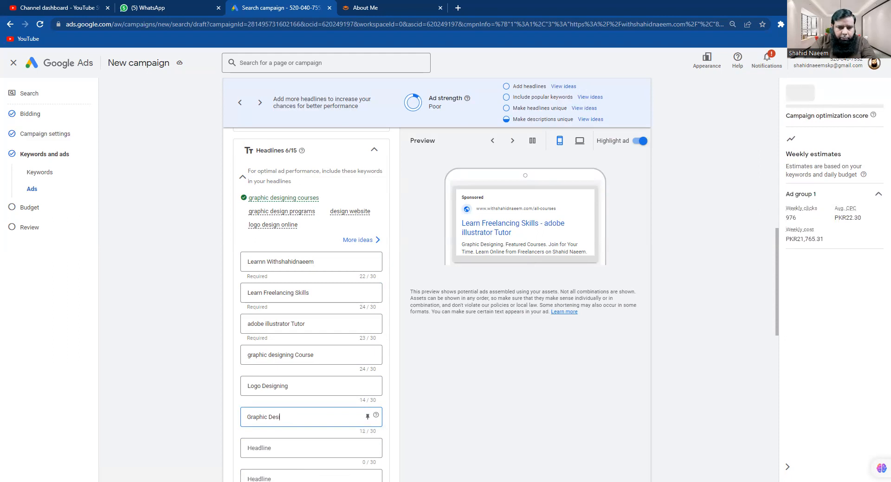
{"action": "type", "text": "n"}
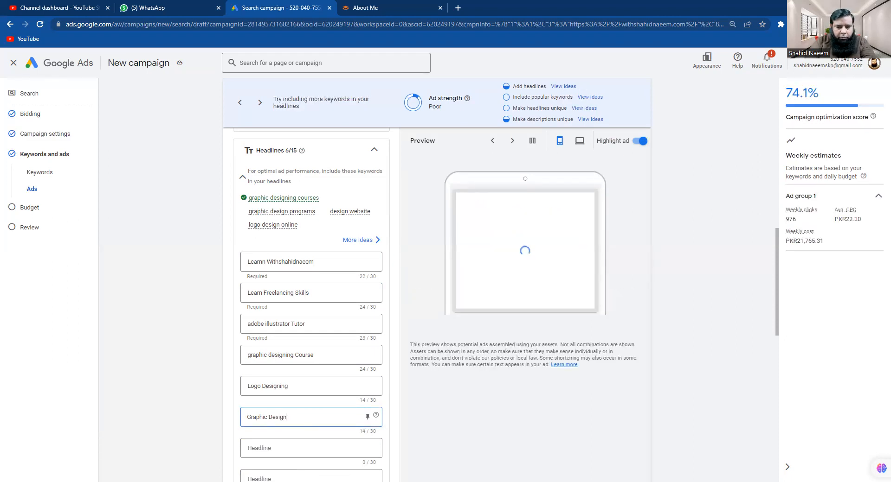
{"action": "type", "text": "ing Programs"}
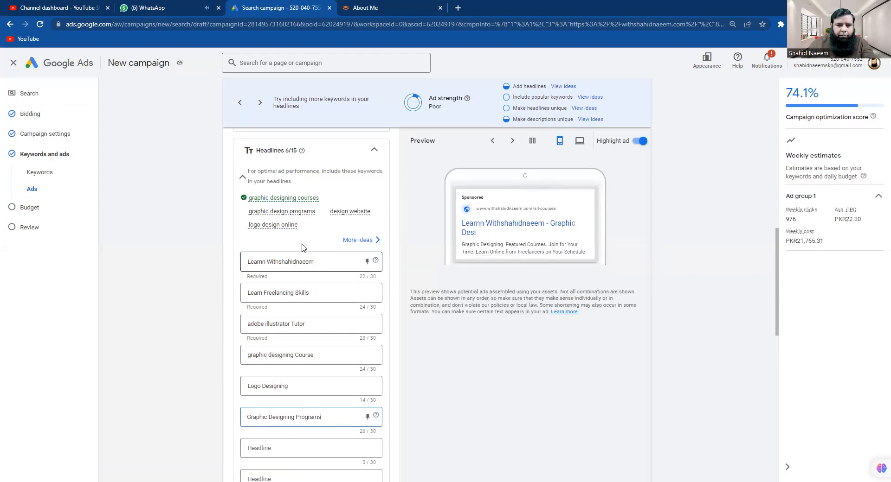
Copy the keyword idea 'logo design online' into a new headline, making seven in total
{"action": "mouse_move", "coordinate": [307, 226]}
{"action": "left_mouse_down"}
{"action": "mouse_move", "coordinate": [251, 228]}
{"action": "mouse_move", "coordinate": [313, 230]}
{"action": "mouse_move", "coordinate": [303, 231]}
{"action": "left_mouse_up"}
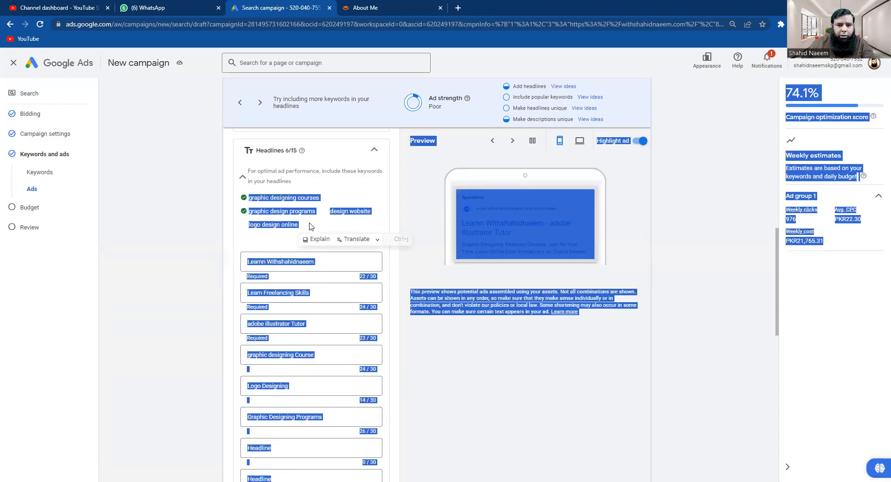
{"action": "left_click", "coordinate": [310, 227]}
{"action": "mouse_move", "coordinate": [290, 228]}
{"action": "left_click_drag", "start_coordinate": [297, 226], "coordinate": [246, 227]}
{"action": "key", "text": "ctrl+c"}
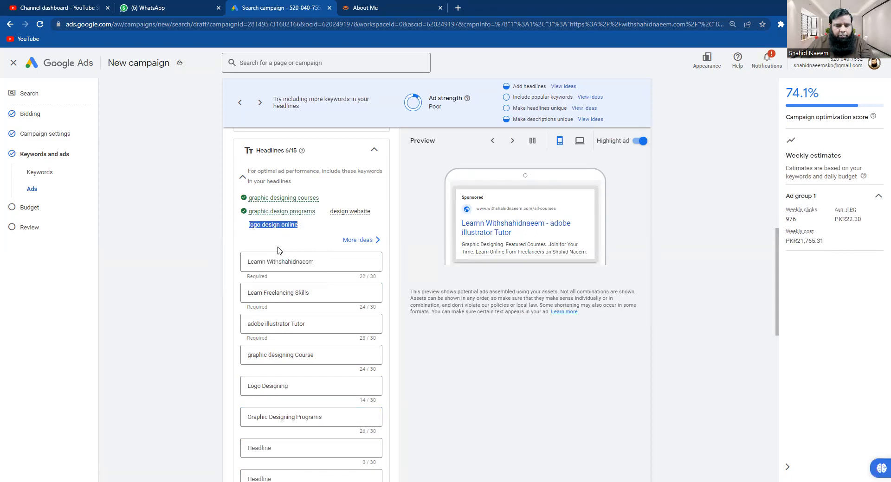
{"action": "left_click", "coordinate": [263, 448]}
{"action": "key", "text": "ctrl+v"}
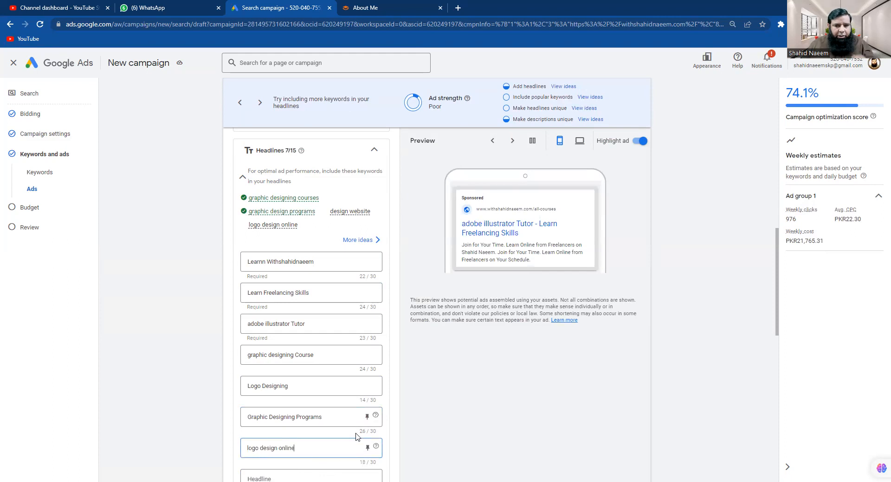
Copy the keyword idea 'design website' into the empty eighth headline
{"action": "scroll", "coordinate": [438, 431], "scroll_direction": "down", "scroll_amount": 2}
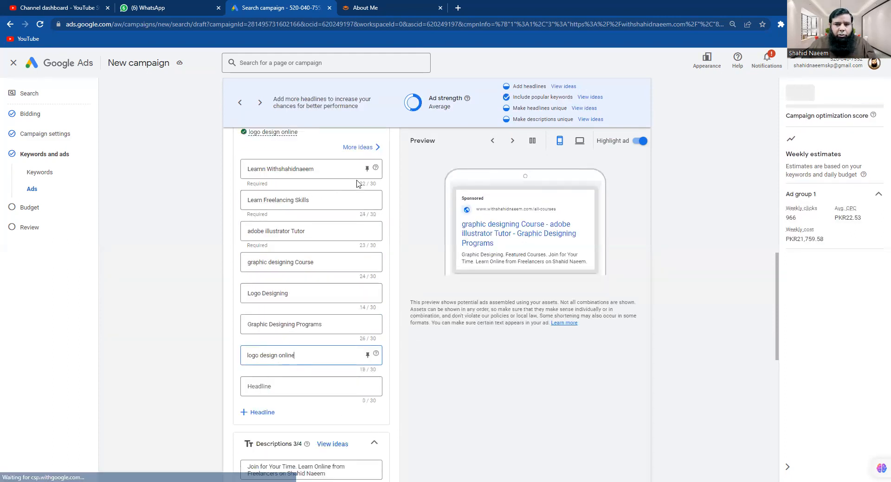
{"action": "scroll", "coordinate": [359, 181], "scroll_direction": "up", "scroll_amount": 1}
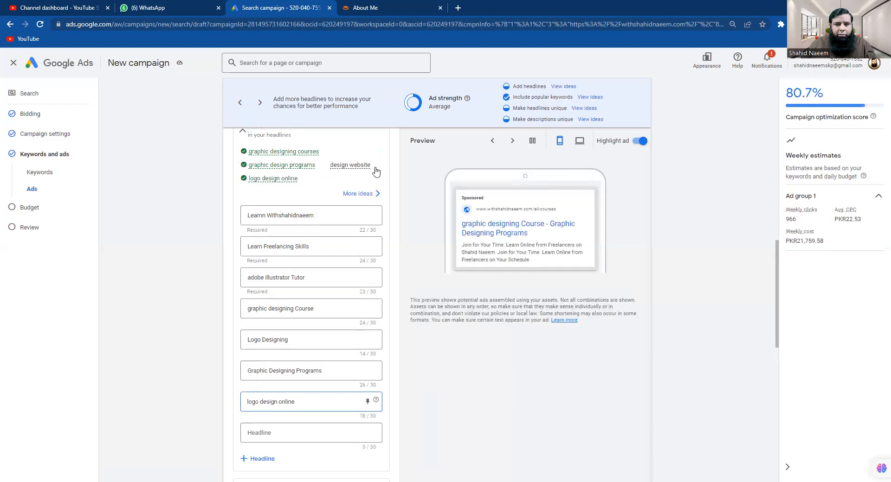
{"action": "left_click_drag", "start_coordinate": [371, 165], "coordinate": [328, 166]}
{"action": "key", "text": "ctrl+c"}
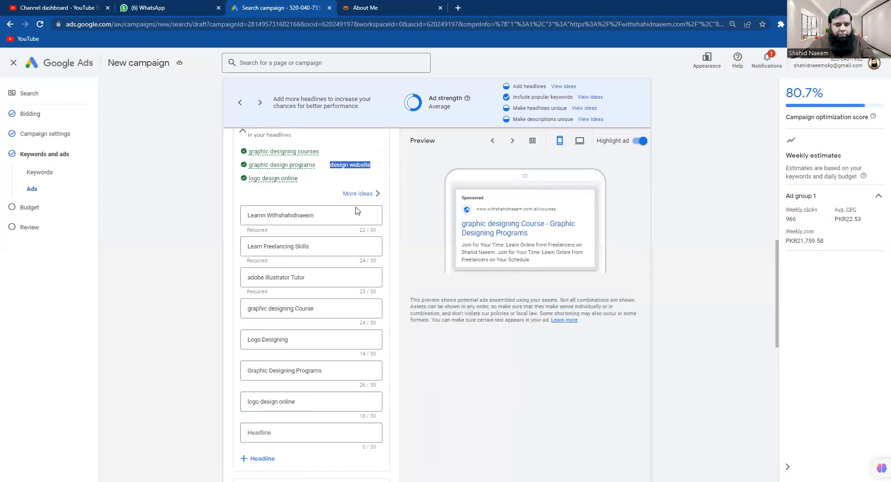
{"action": "left_click", "coordinate": [272, 433]}
{"action": "key", "text": "ctrl+v"}
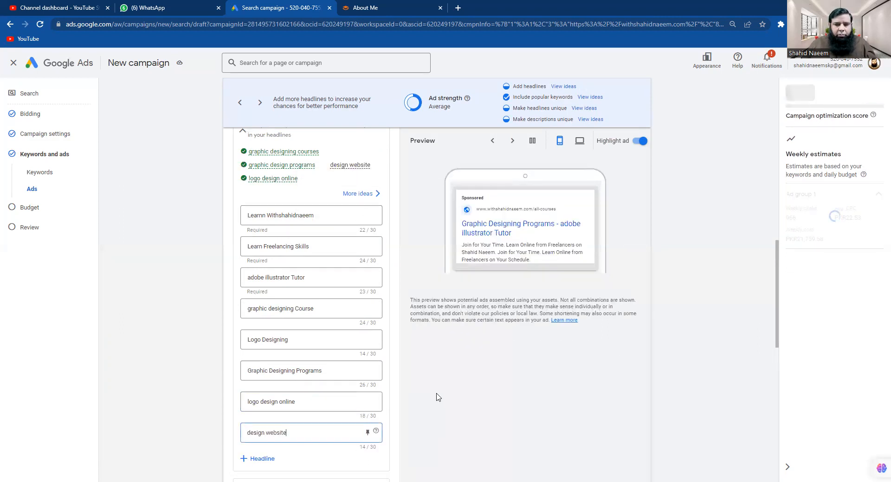
Select the keyword idea 'digital design courses' for reuse as a headline
{"action": "scroll", "coordinate": [438, 398], "scroll_direction": "up", "scroll_amount": 4}
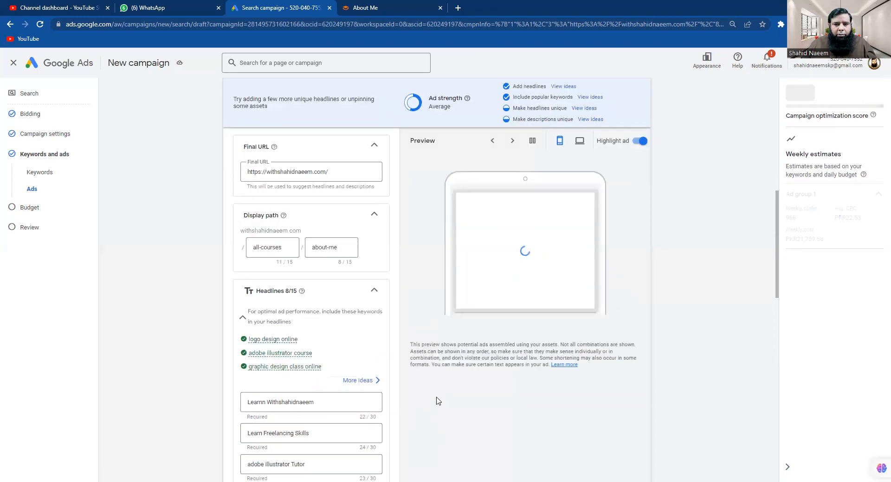
{"action": "scroll", "coordinate": [438, 401], "scroll_direction": "down", "scroll_amount": 2}
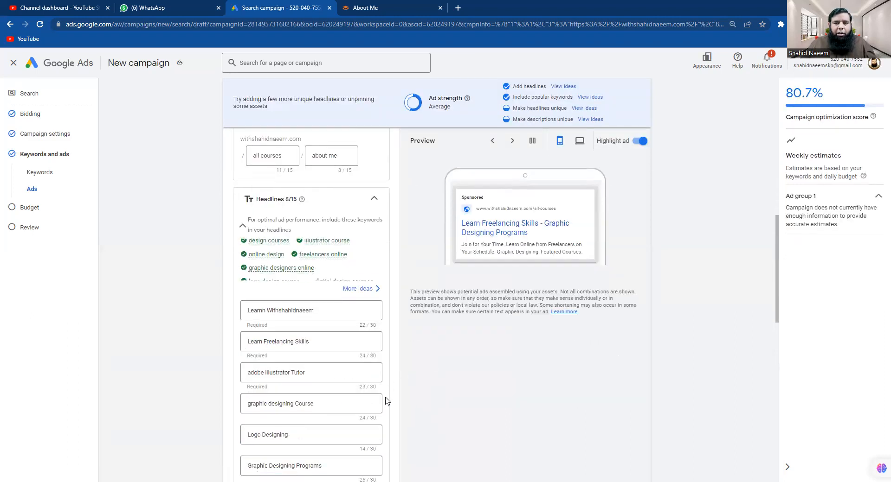
{"action": "scroll", "coordinate": [392, 385], "scroll_direction": "down", "scroll_amount": 3}
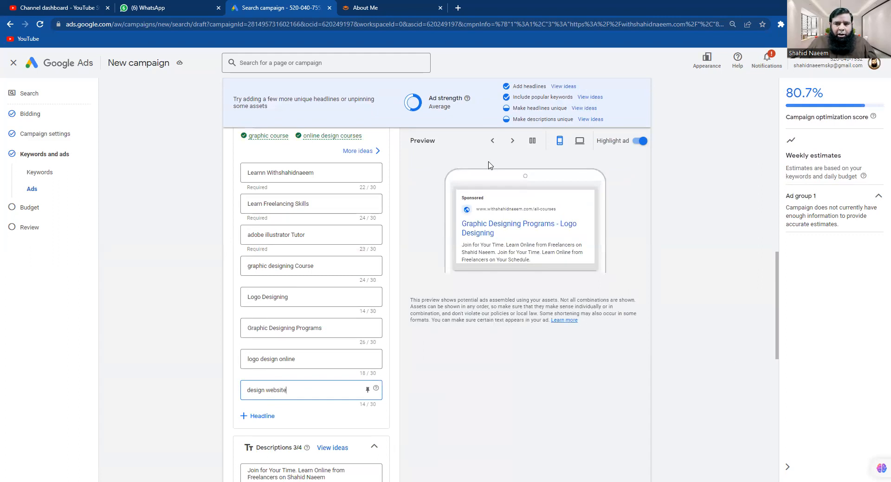
{"action": "scroll", "coordinate": [382, 190], "scroll_direction": "up", "scroll_amount": 1}
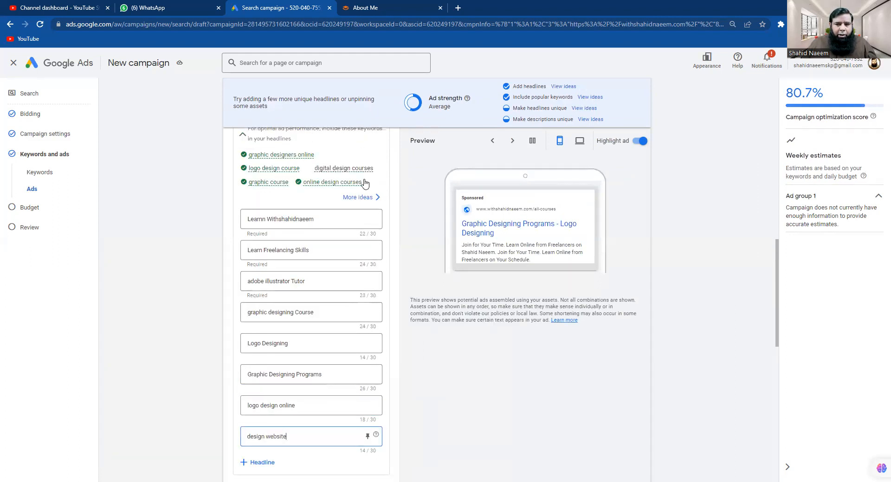
{"action": "left_click_drag", "start_coordinate": [373, 168], "coordinate": [314, 169]}
{"action": "key", "text": "ctrl+c"}
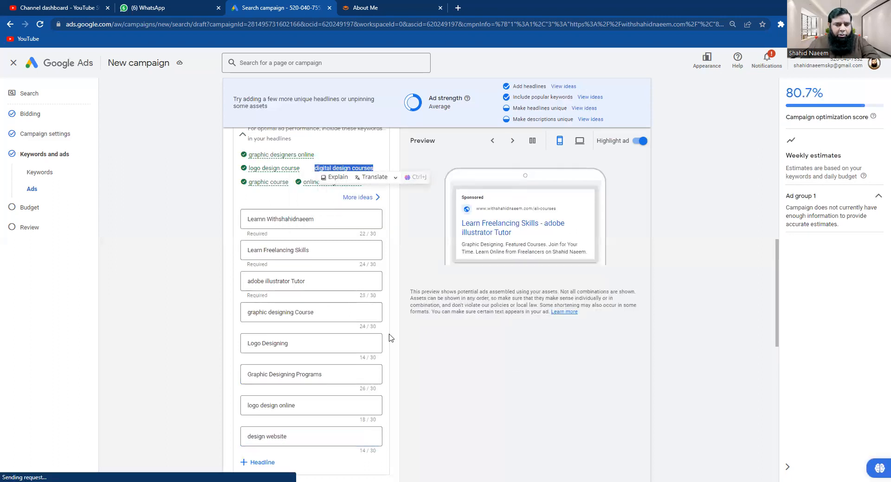
{"action": "scroll", "coordinate": [367, 435], "scroll_direction": "down", "scroll_amount": 2}
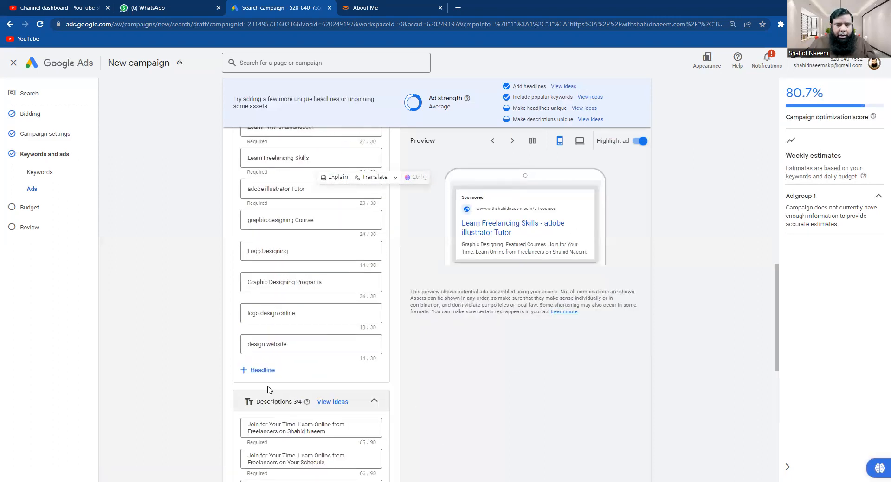
Add headlines 'digital design courses' and 'graphic design and marketing', trimmed to 28/30 characters
{"action": "left_click", "coordinate": [258, 370]}
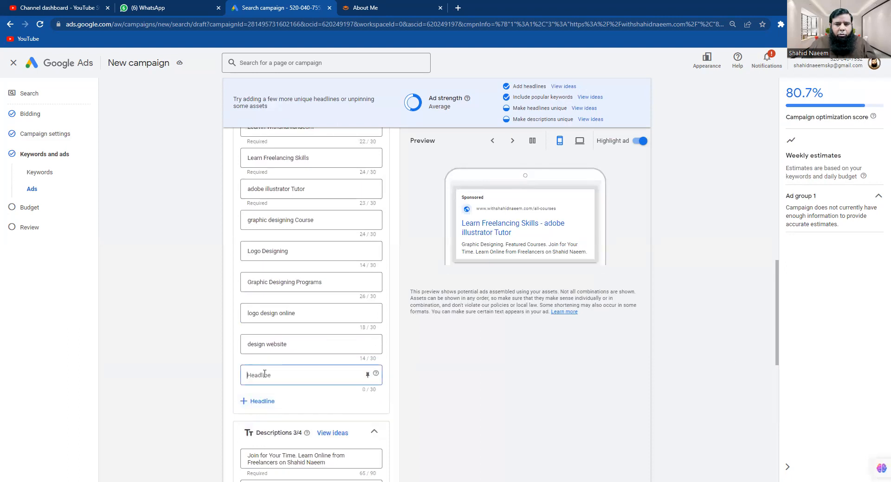
{"action": "key", "text": "ctrl+v"}
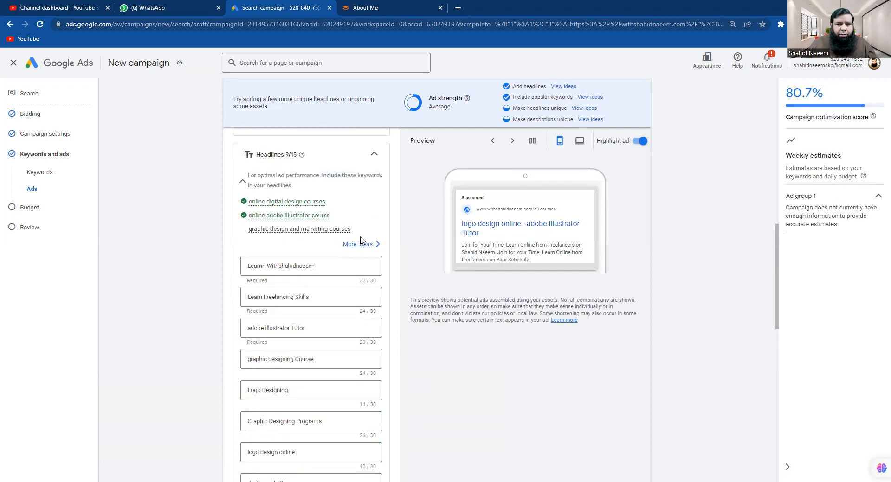
{"action": "left_click_drag", "start_coordinate": [352, 231], "coordinate": [249, 230]}
{"action": "key", "text": "ctrl+c"}
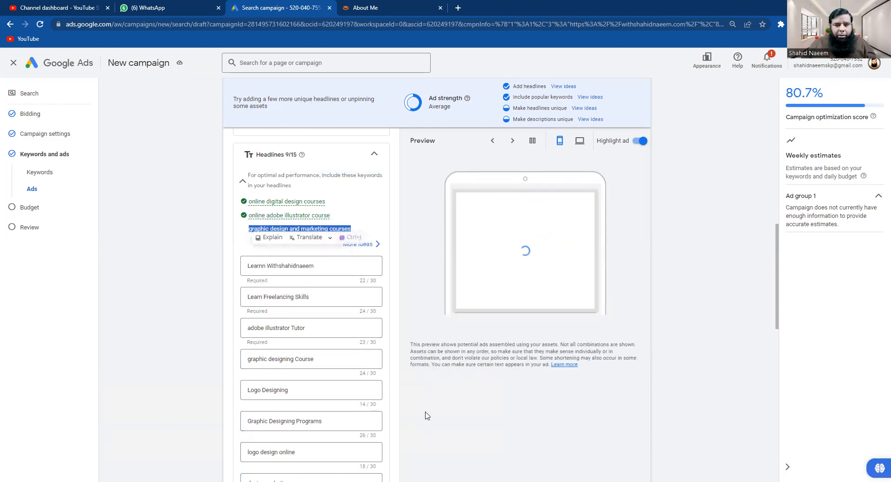
{"action": "scroll", "coordinate": [418, 414], "scroll_direction": "down", "scroll_amount": 9}
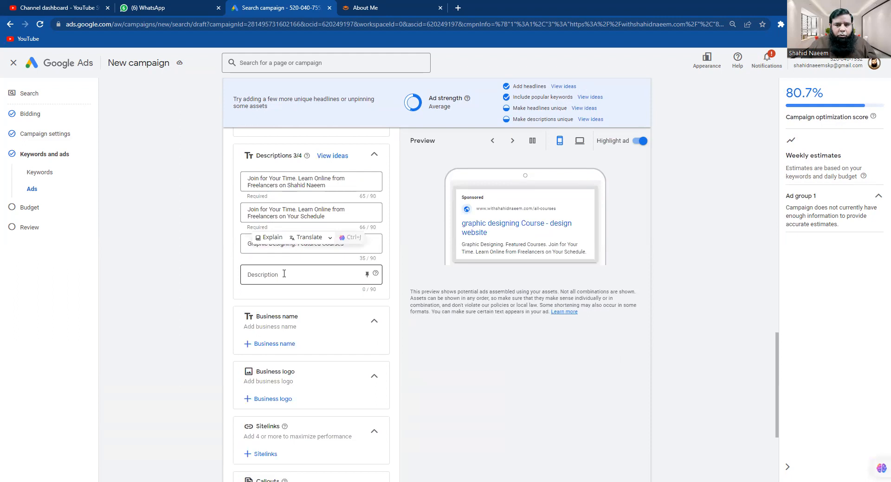
{"action": "scroll", "coordinate": [334, 297], "scroll_direction": "up", "scroll_amount": 1}
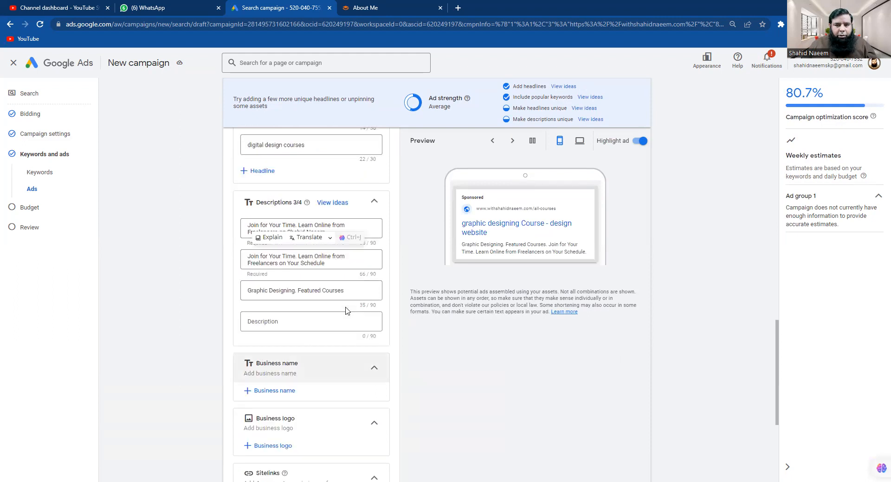
{"action": "left_click", "coordinate": [260, 173]}
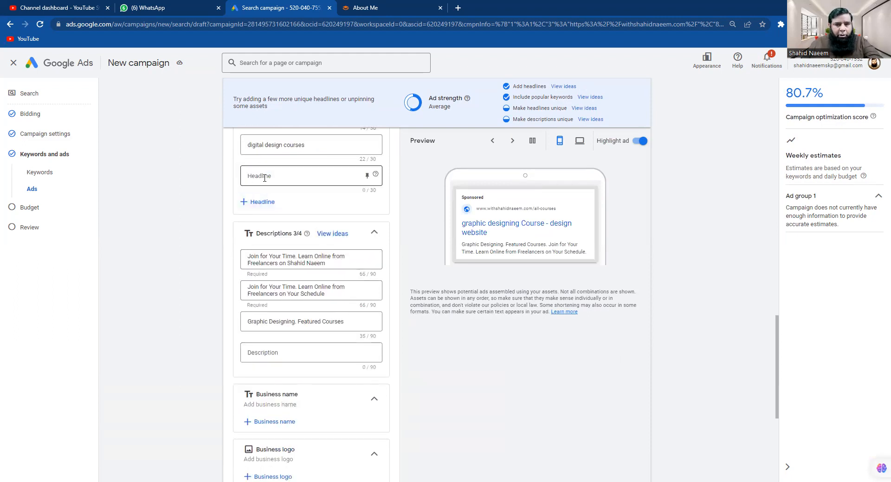
{"action": "key", "text": "ctrl+v"}
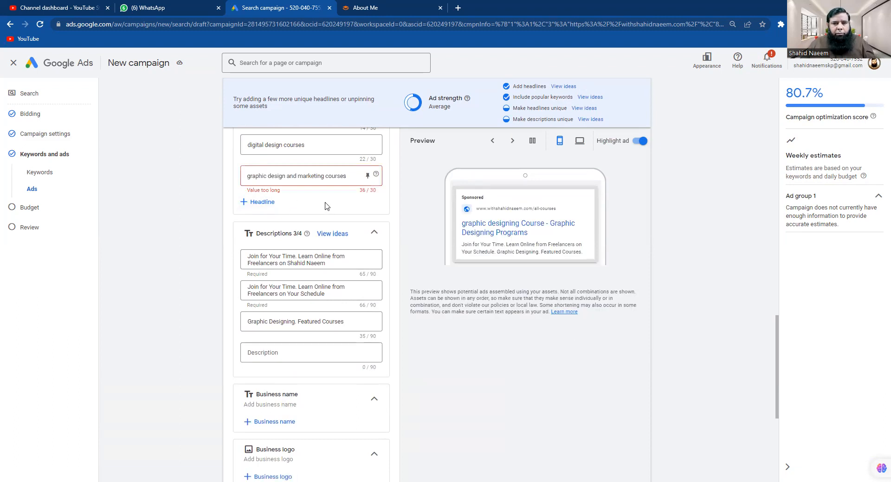
{"action": "key", "text": "BackSpace"}
{"action": "key", "text": "BackSpace"}
{"action": "key", "text": "BackSpace"}
{"action": "key", "text": "BackSpace"}
{"action": "key", "text": "BackSpace"}
{"action": "key", "text": "BackSpace"}
{"action": "key", "text": "BackSpace"}
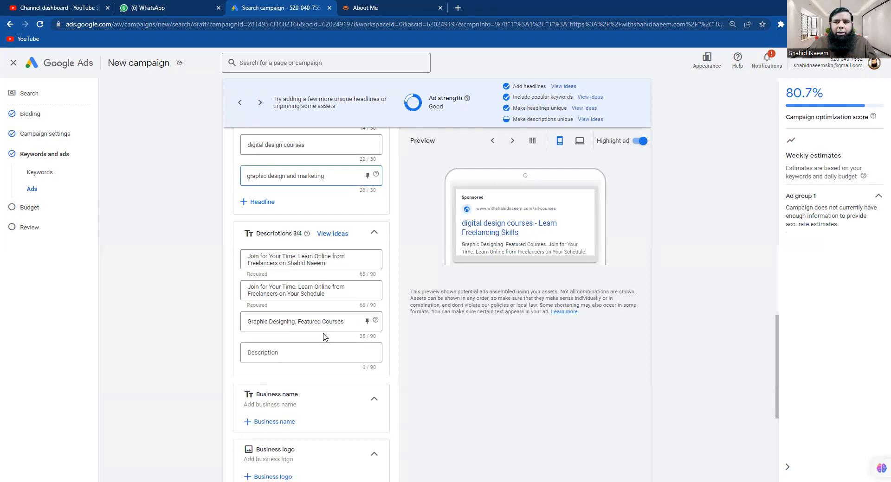
Enter 'Learn High Income Skills' as the fourth ad description
{"action": "left_click", "coordinate": [269, 353]}
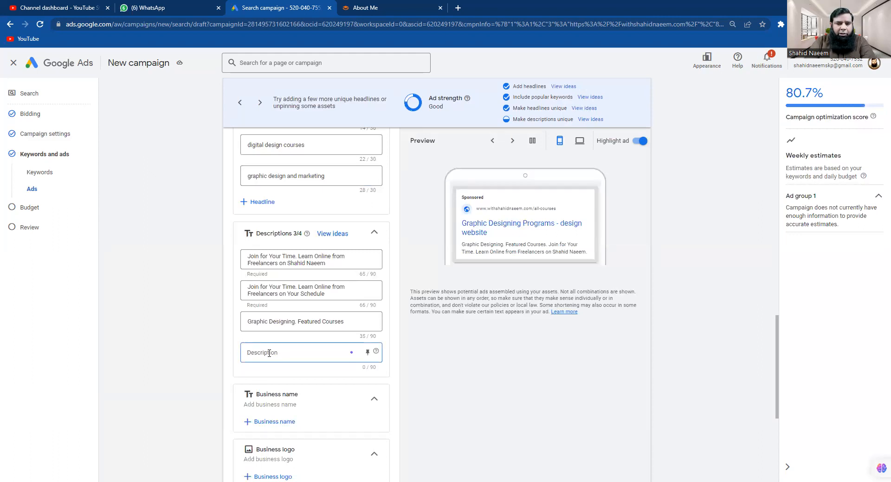
{"action": "type", "text": "Lea"}
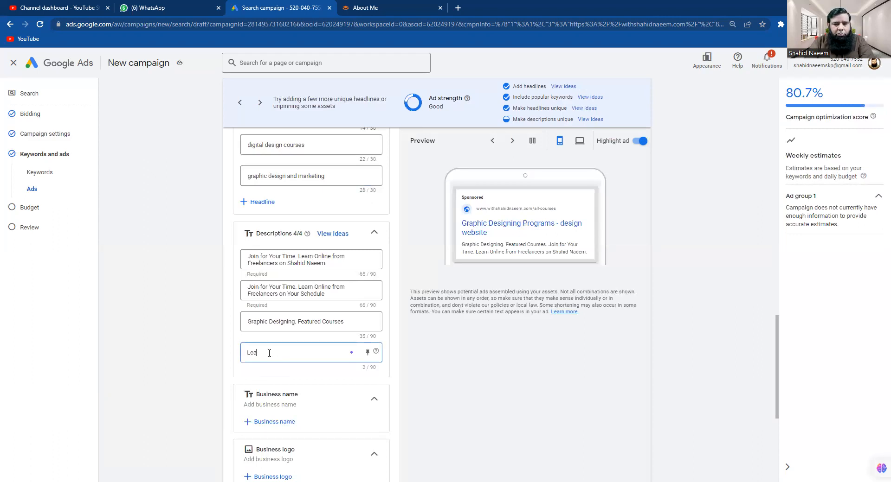
{"action": "type", "text": "rn High Income Skills"}
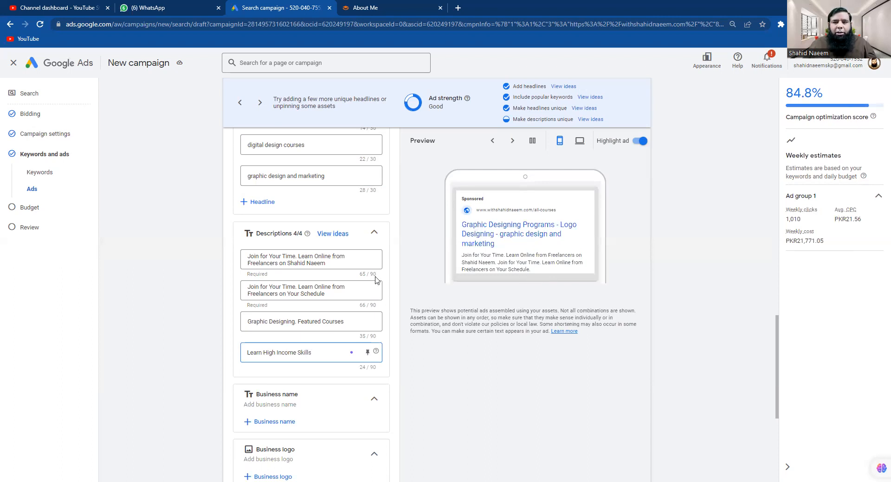
{"action": "scroll", "coordinate": [440, 382], "scroll_direction": "down", "scroll_amount": 2}
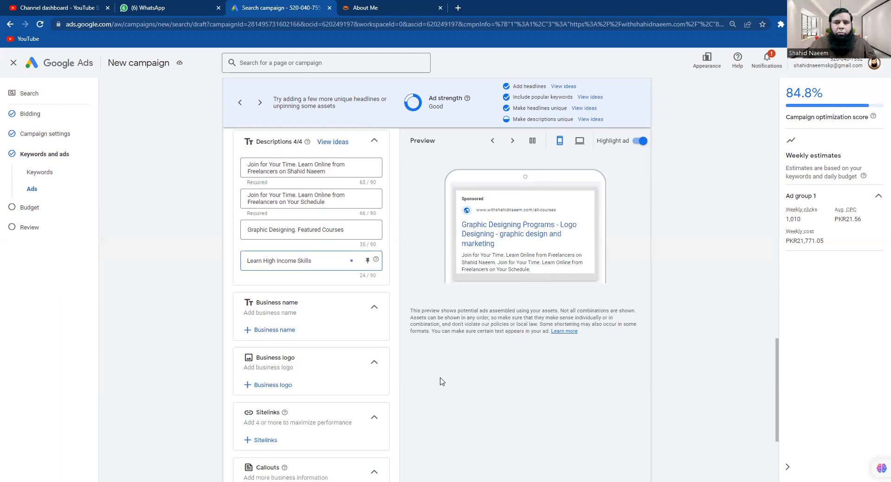
{"action": "scroll", "coordinate": [445, 373], "scroll_direction": "down", "scroll_amount": 1}
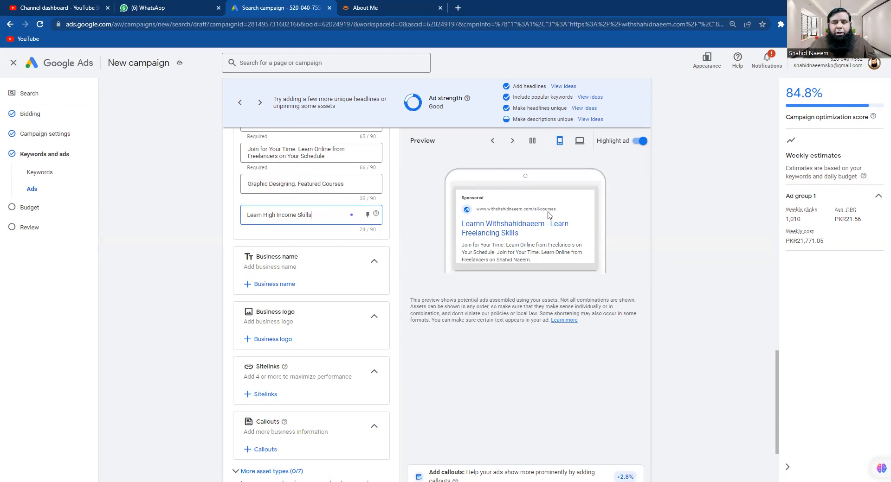
{"action": "left_click", "coordinate": [290, 264]}
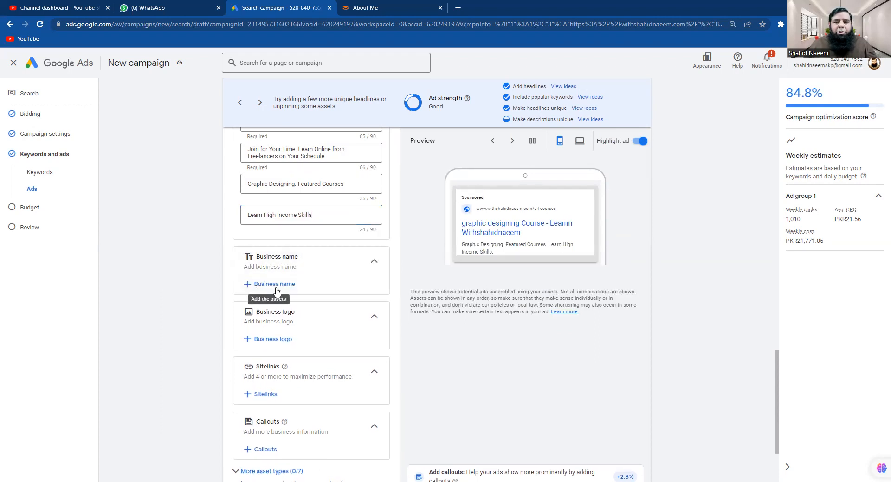
Enter the advertiser's business name, fixing typos, and apply it at campaign level
{"action": "left_click", "coordinate": [248, 288]}
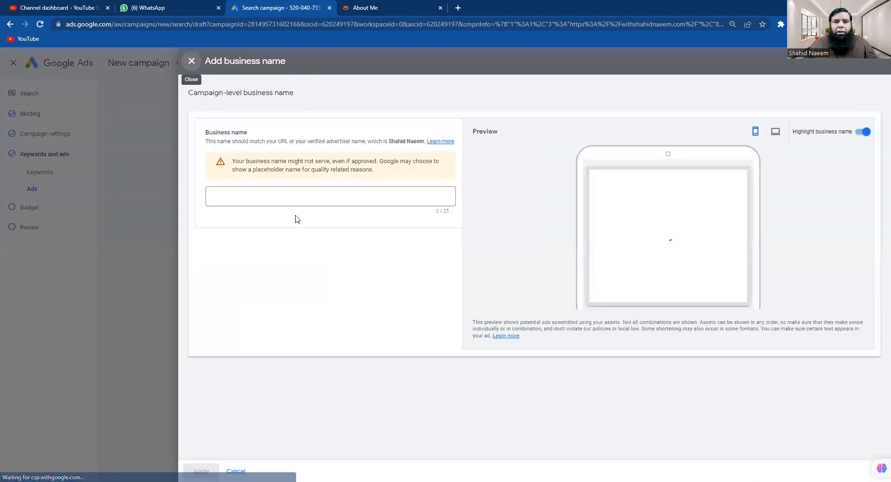
{"action": "left_click", "coordinate": [309, 194]}
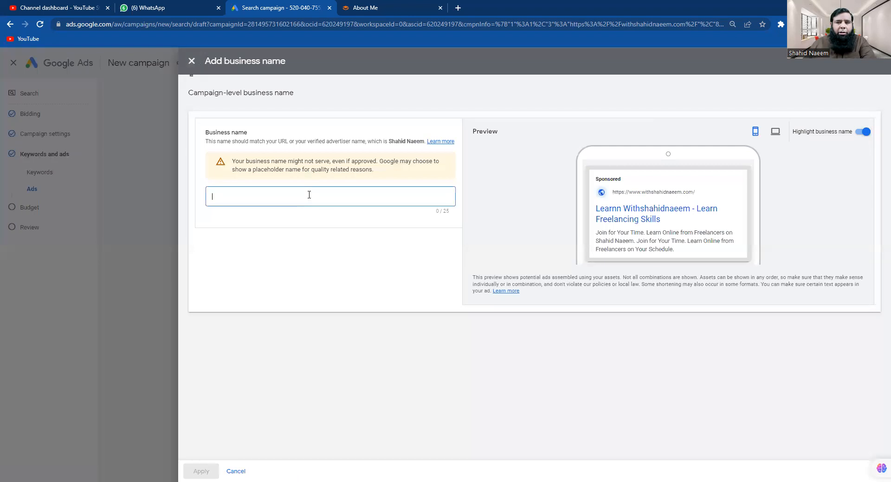
{"action": "type", "text": "Shahid N"}
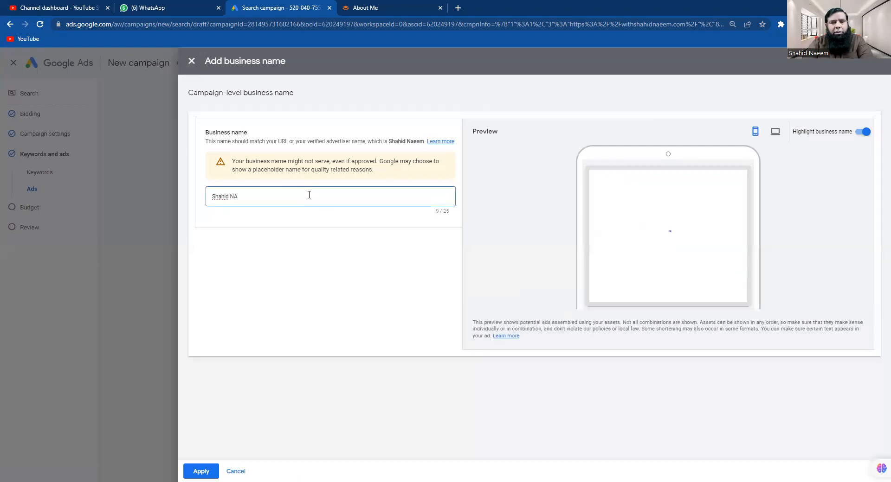
{"action": "type", "text": "A"}
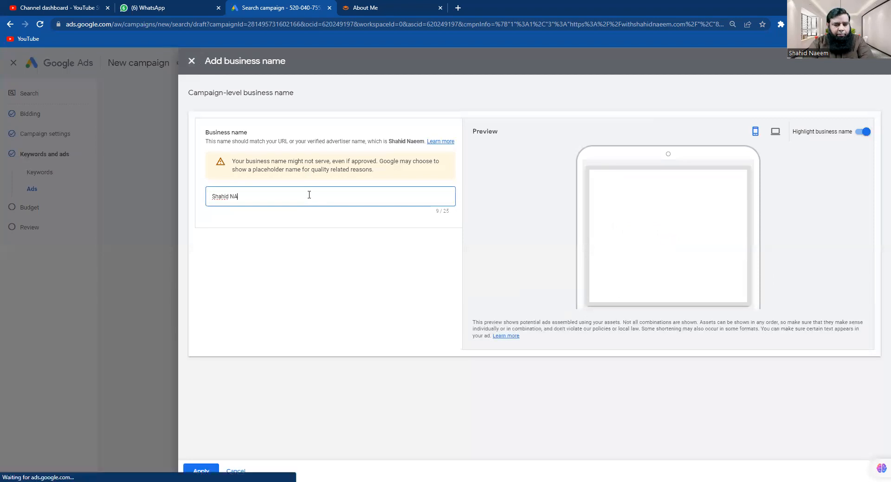
{"action": "key", "text": "BackSpace"}
{"action": "type", "text": "aww"}
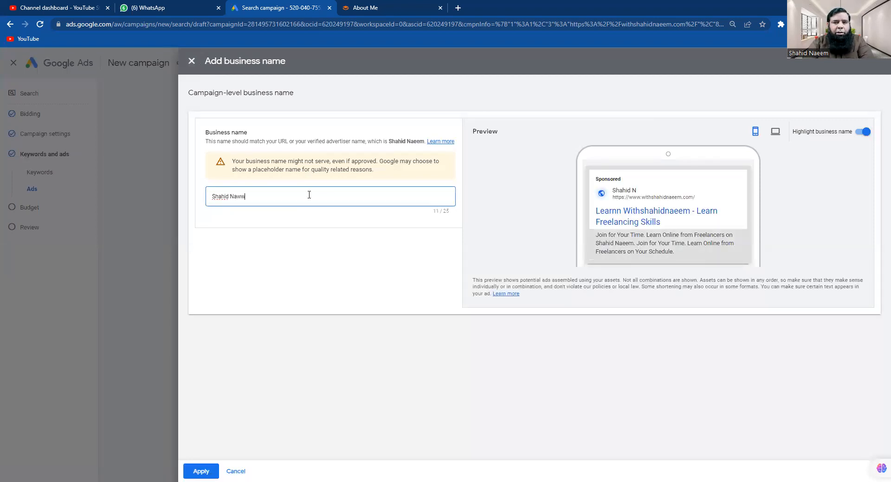
{"action": "key", "text": "BackSpace"}
{"action": "type", "text": "e"}
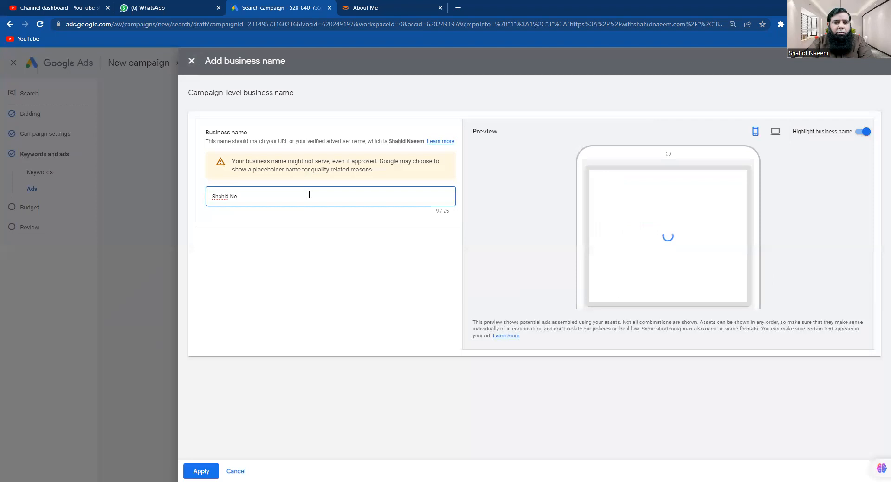
{"action": "type", "text": "ee"}
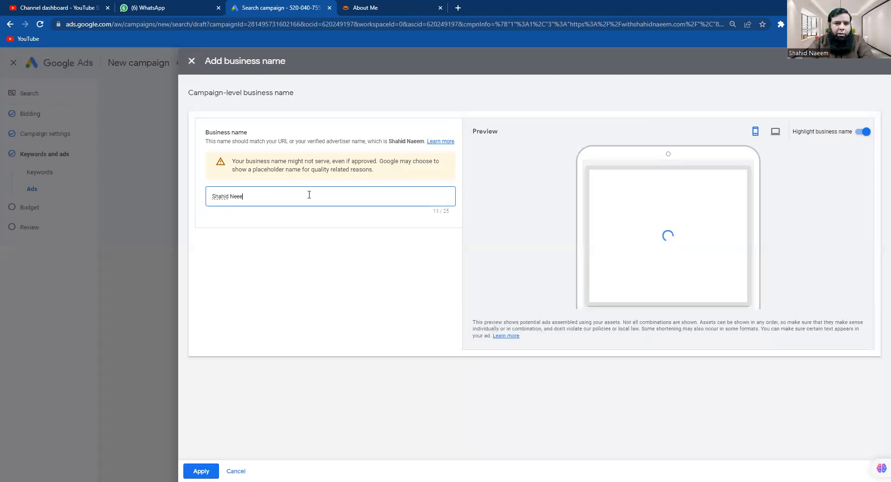
{"action": "type", "text": "m"}
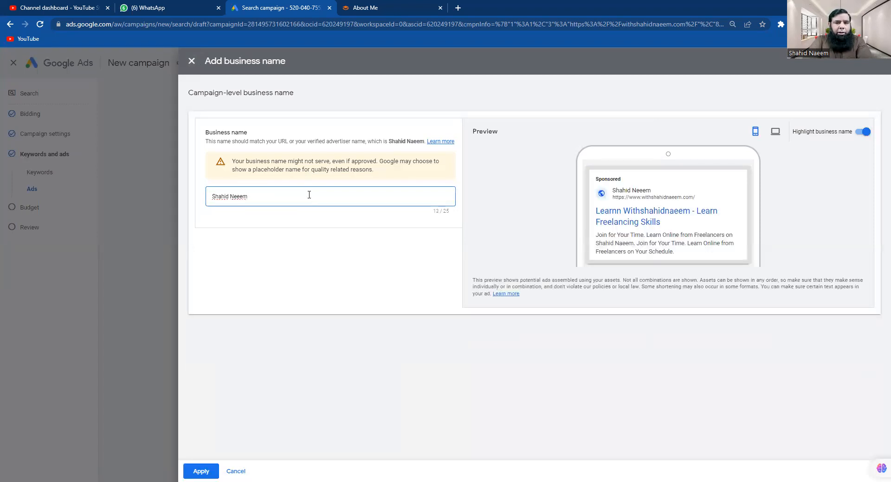
{"action": "key", "text": "Left"}
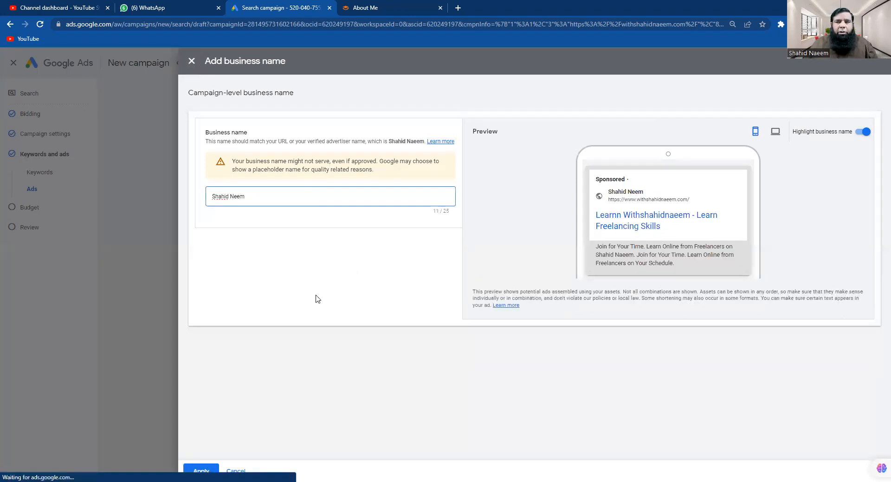
{"action": "left_click", "coordinate": [209, 471]}
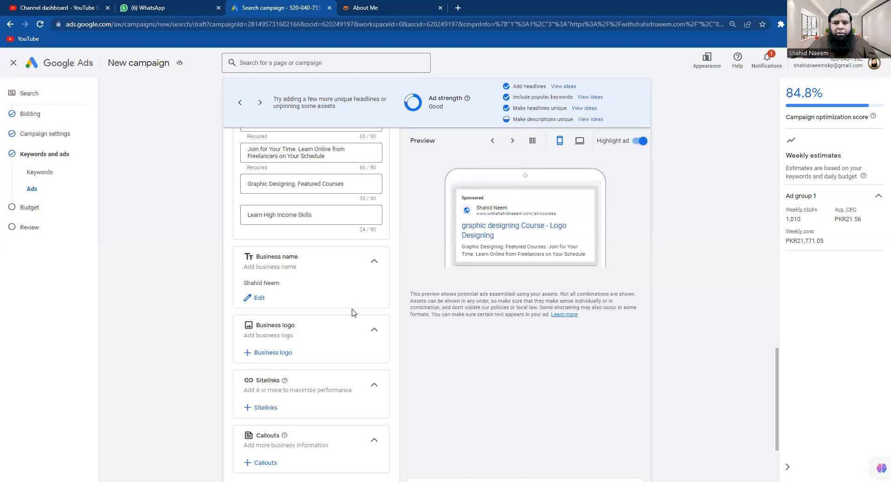
{"action": "left_click", "coordinate": [270, 354]}
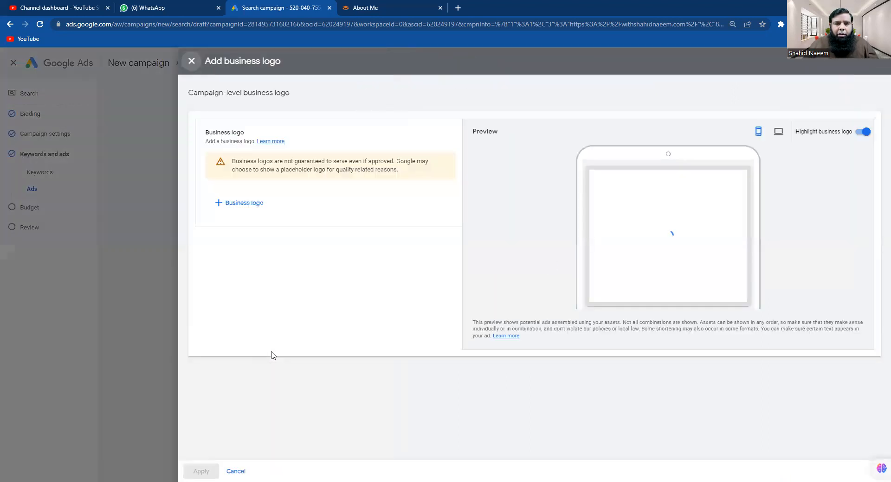
{"action": "left_click", "coordinate": [225, 205]}
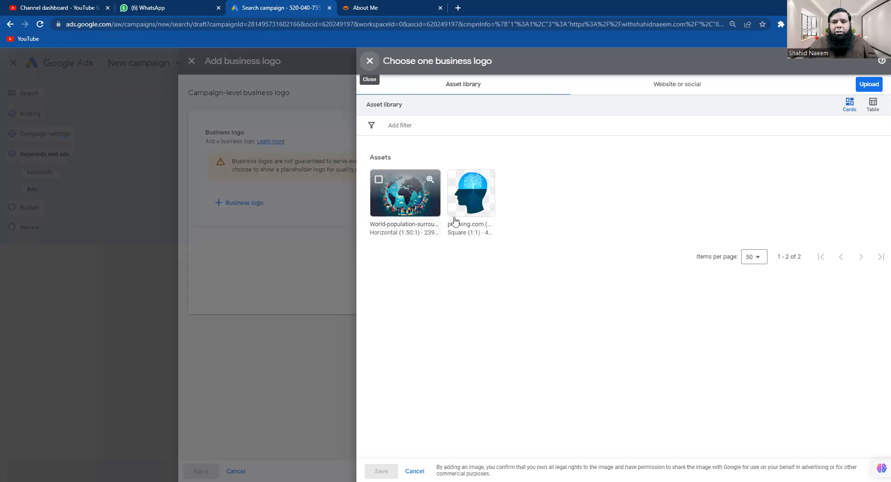
{"action": "left_click", "coordinate": [869, 84]}
{"action": "left_click", "coordinate": [850, 105]}
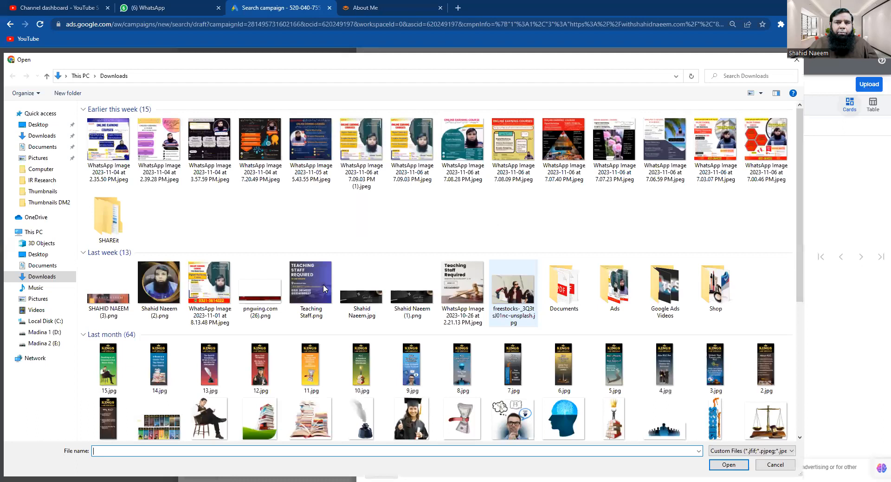
{"action": "scroll", "coordinate": [344, 334], "scroll_direction": "down", "scroll_amount": 5}
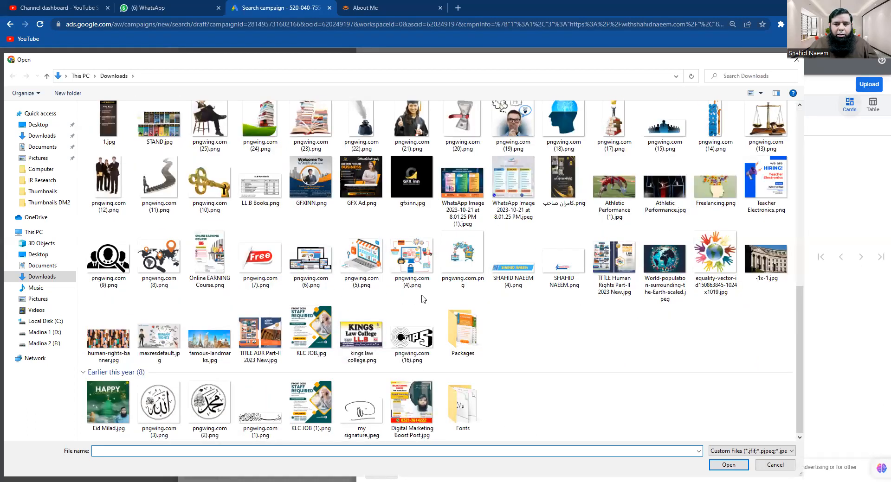
{"action": "left_click", "coordinate": [712, 273]}
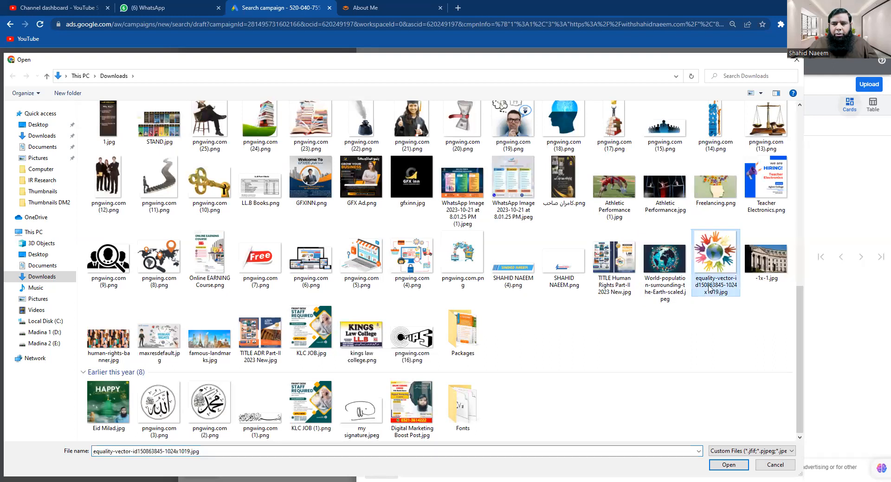
{"action": "left_click", "coordinate": [730, 469]}
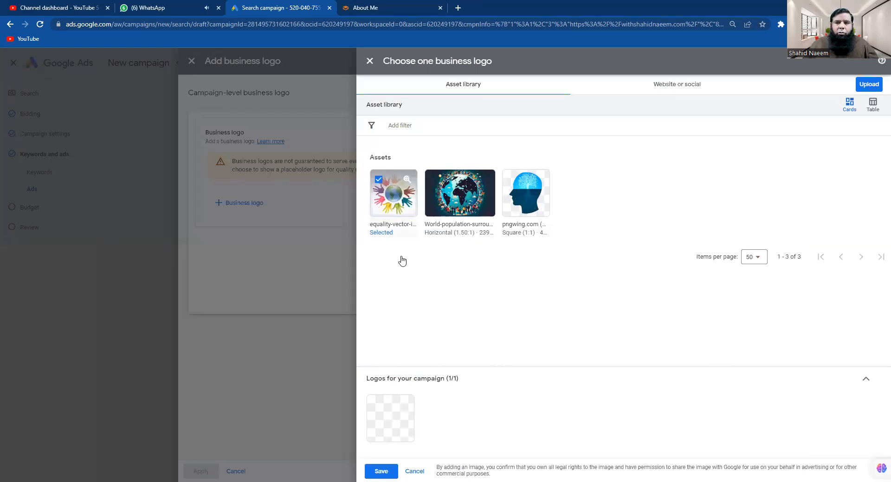
{"action": "left_click", "coordinate": [381, 471]}
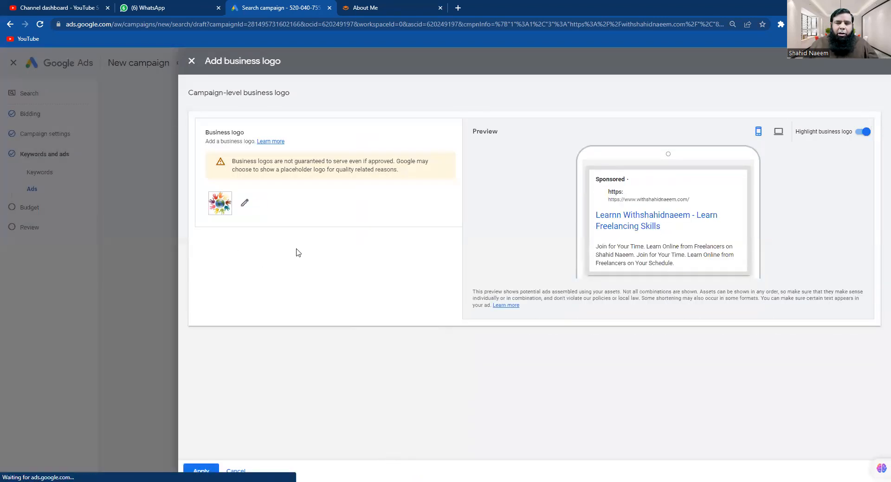
{"action": "left_click", "coordinate": [213, 471]}
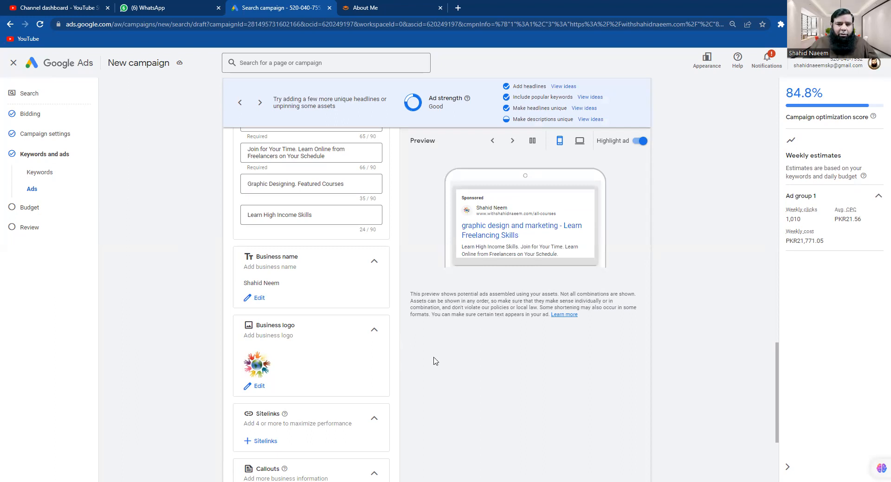
{"action": "scroll", "coordinate": [435, 362], "scroll_direction": "down", "scroll_amount": 3}
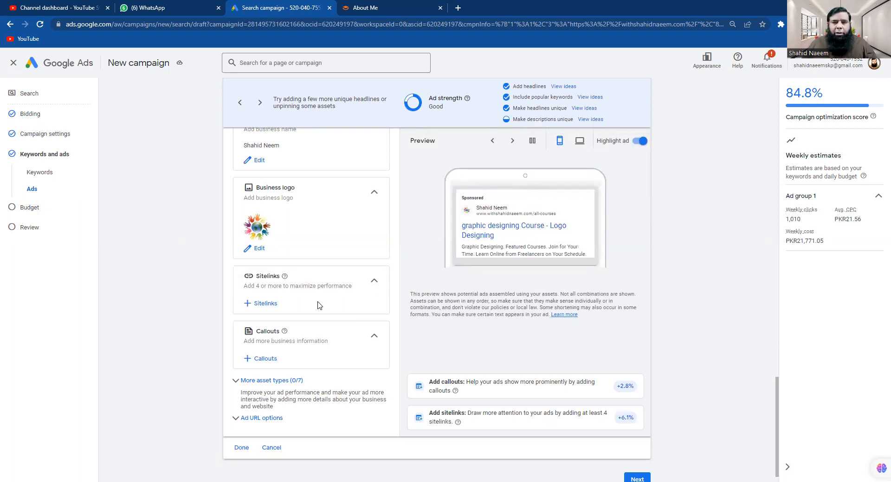
Go to the withshahidnaeem.com Blogs page, select its URL, and return to Google Ads
{"action": "left_click", "coordinate": [366, 9]}
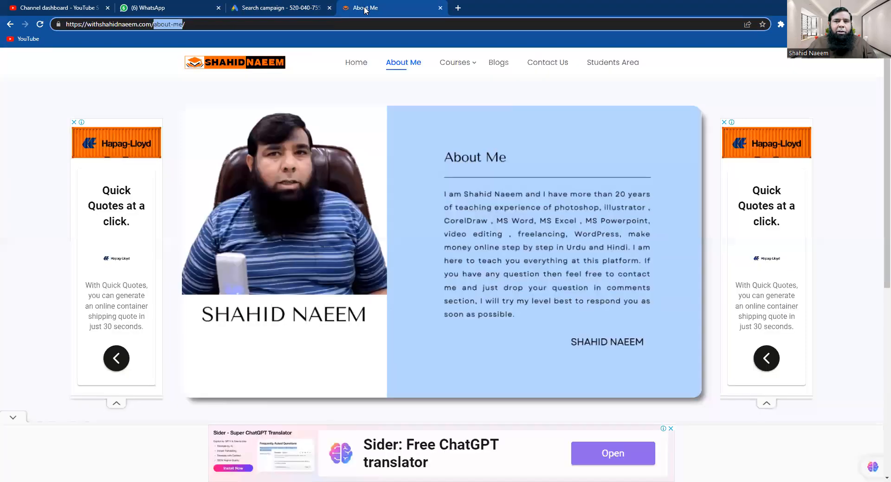
{"action": "left_click", "coordinate": [501, 67]}
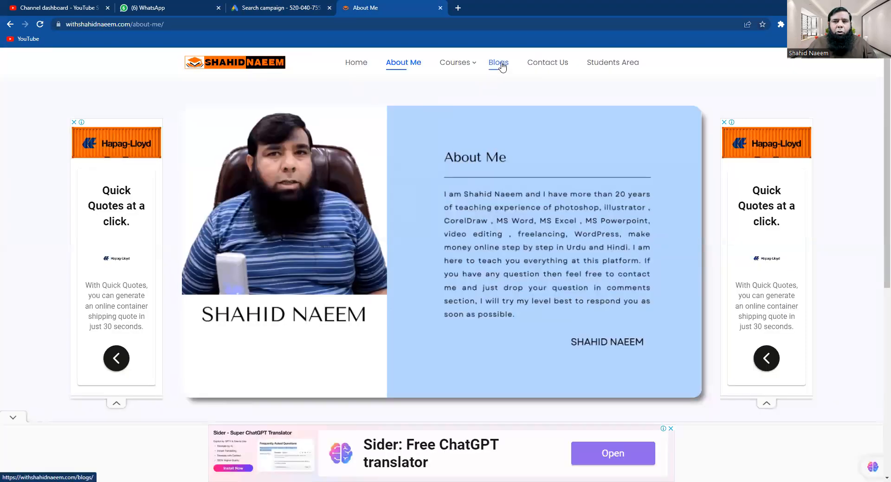
{"action": "left_click", "coordinate": [502, 68]}
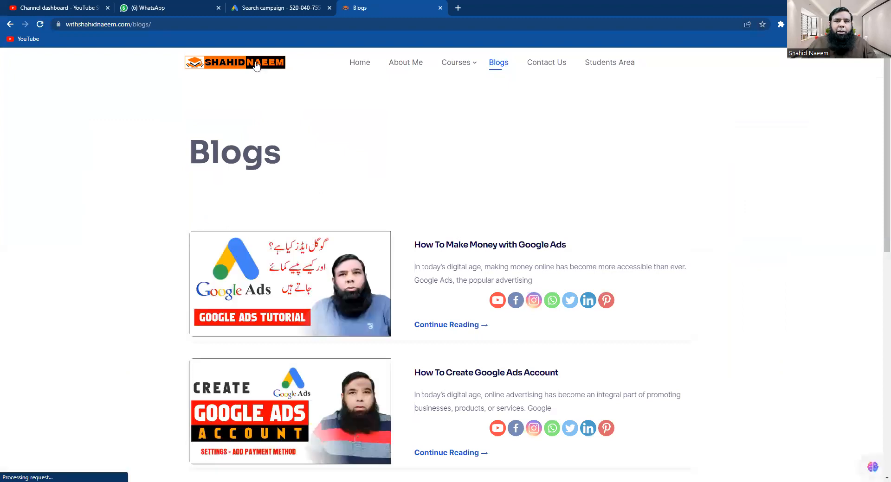
{"action": "left_click_drag", "start_coordinate": [174, 27], "coordinate": [64, 27]}
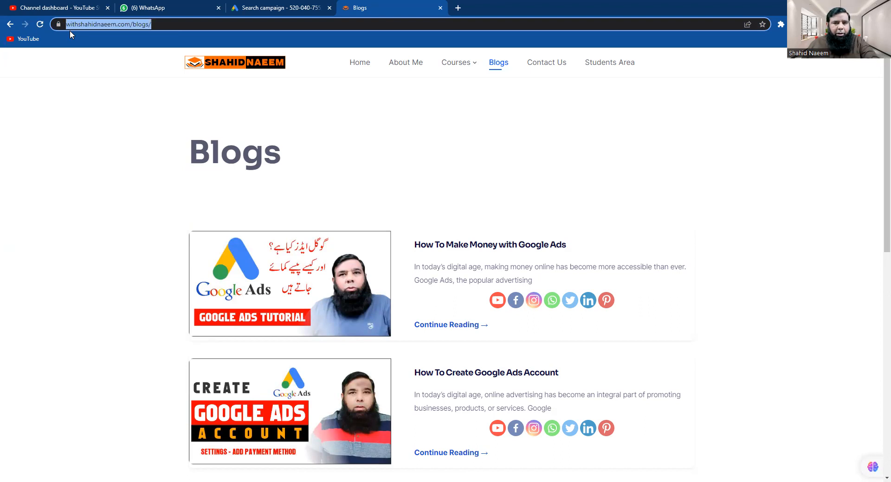
{"action": "left_click", "coordinate": [260, 8]}
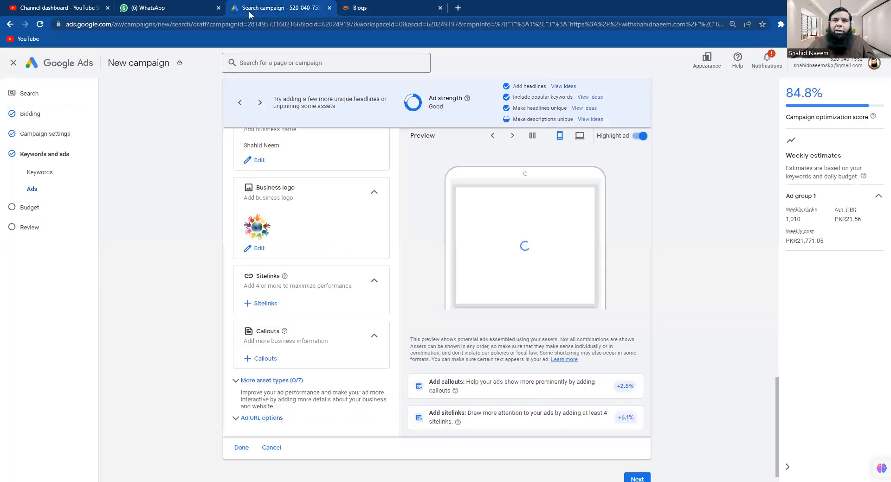
Create a new sitelink with the text 'Our Blogs'
{"action": "left_click", "coordinate": [261, 306]}
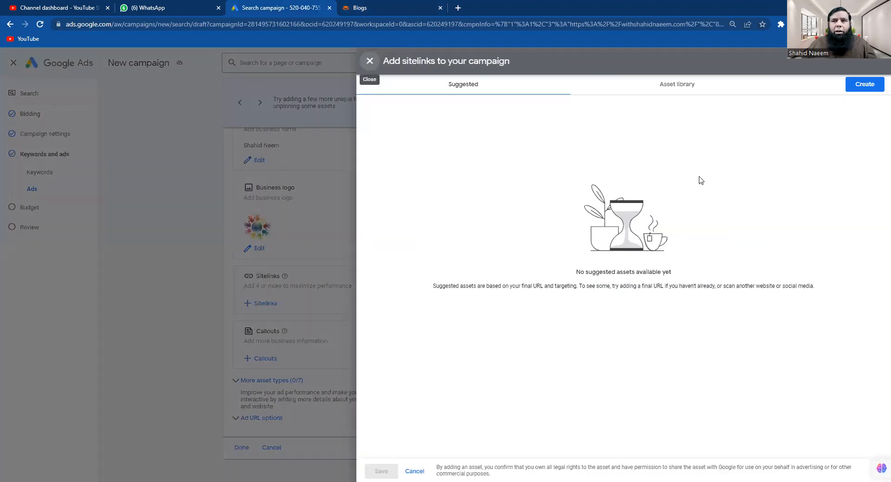
{"action": "left_click", "coordinate": [863, 92]}
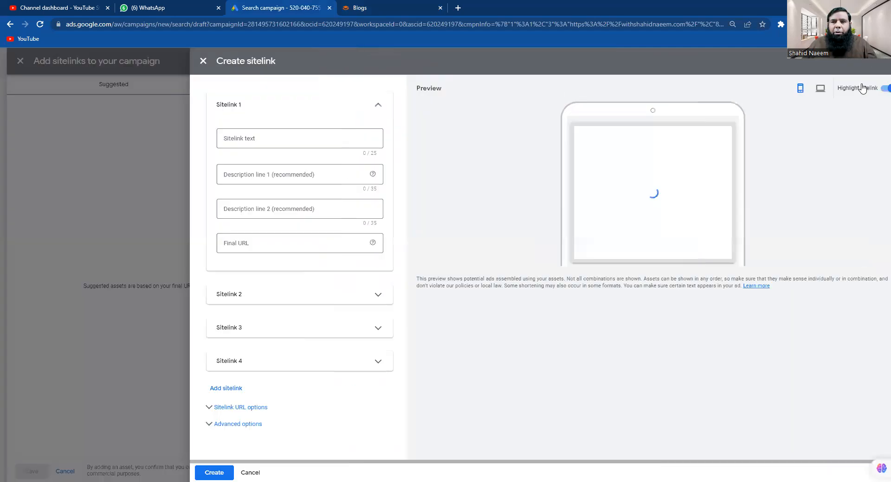
{"action": "left_click", "coordinate": [259, 135]}
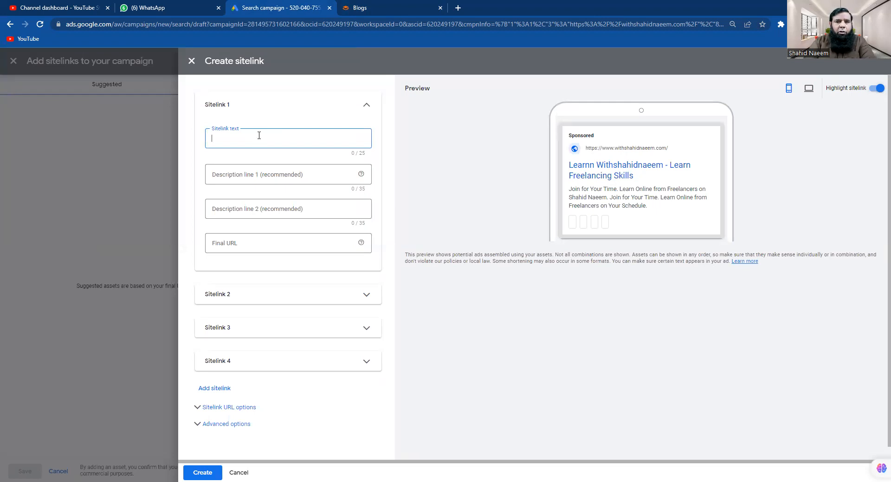
{"action": "type", "text": "Our Blogs"}
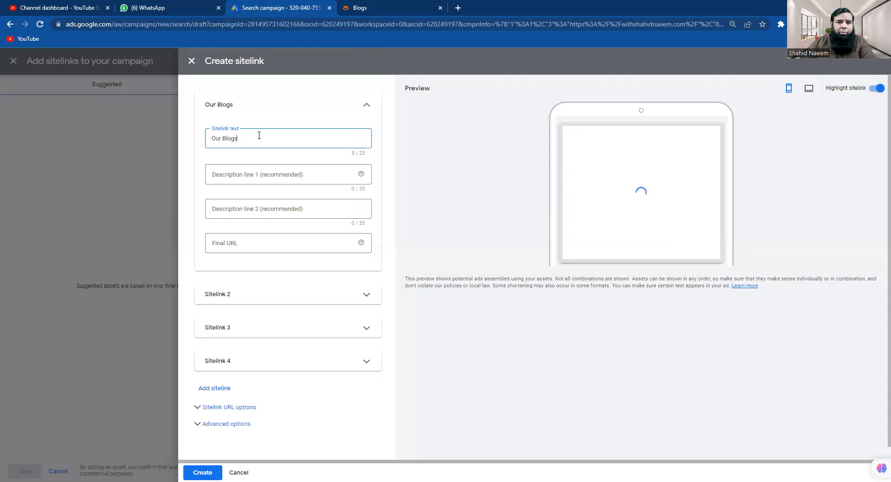
Give it descriptions 'Let see our new product' / 'News and Updates' and the blogs URL
{"action": "left_click", "coordinate": [267, 172]}
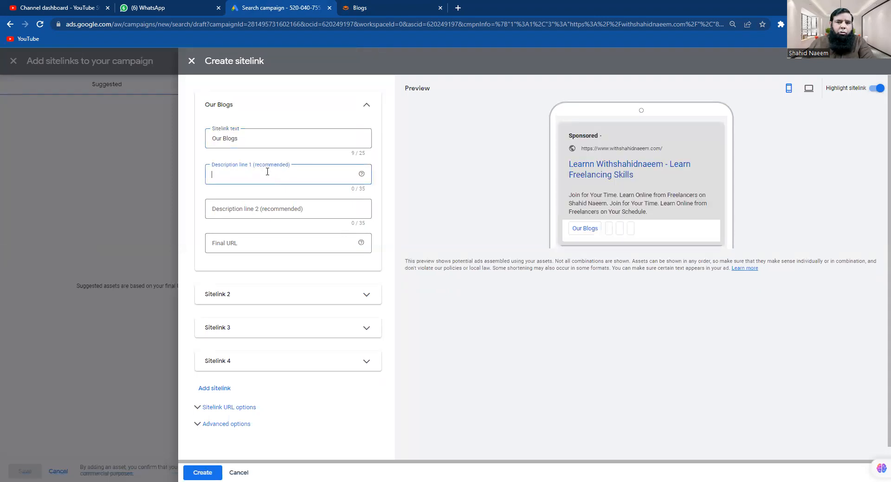
{"action": "type", "text": "Le"}
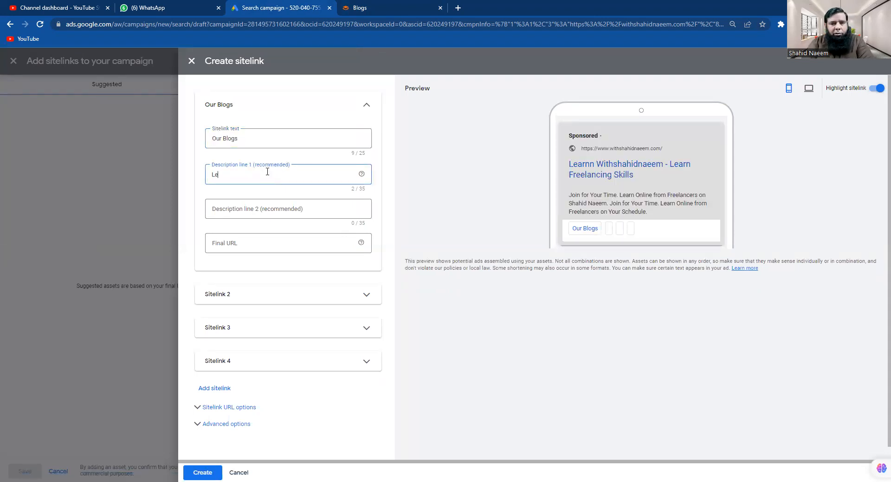
{"action": "type", "text": "t"}
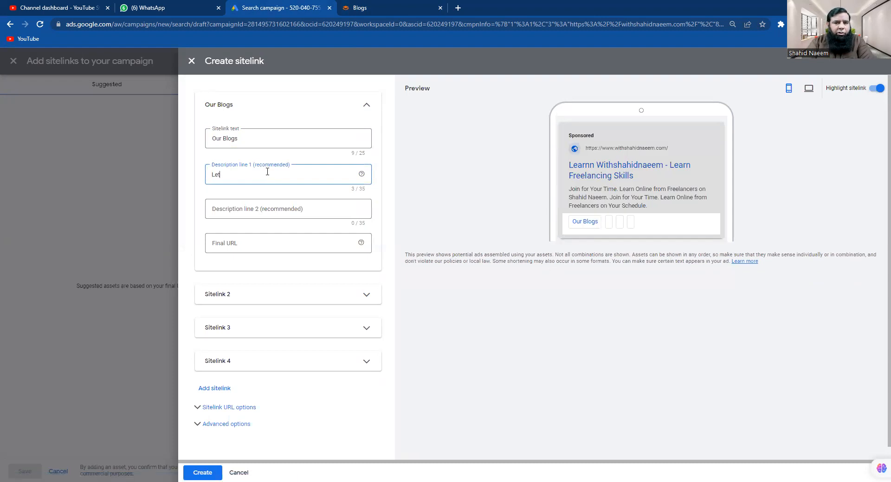
{"action": "type", "text": " seee"}
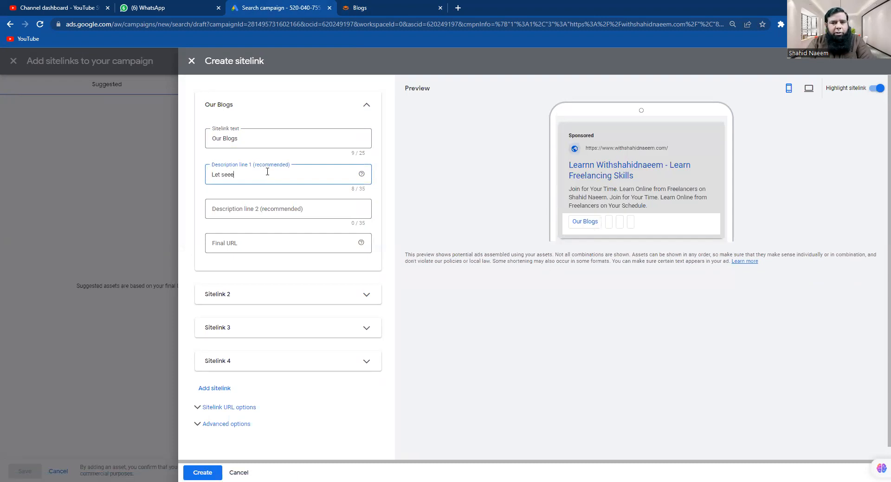
{"action": "key", "text": "BackSpace"}
{"action": "type", "text": "our"}
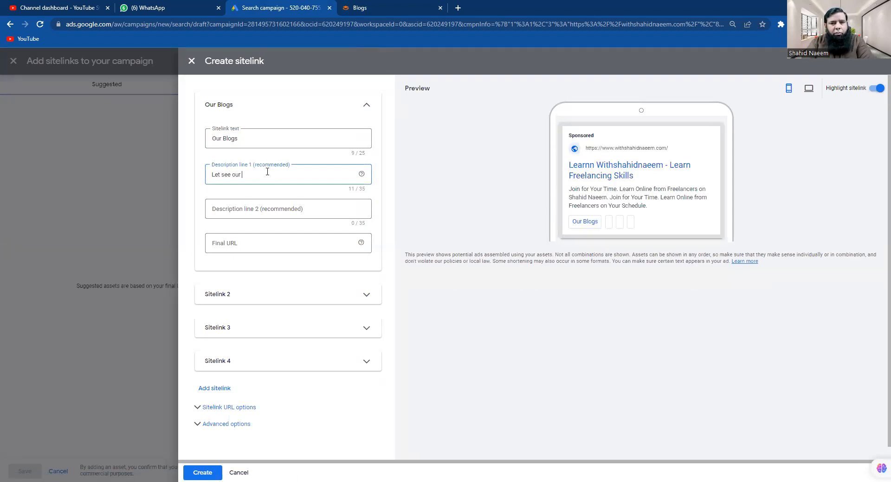
{"action": "type", "text": " new product"}
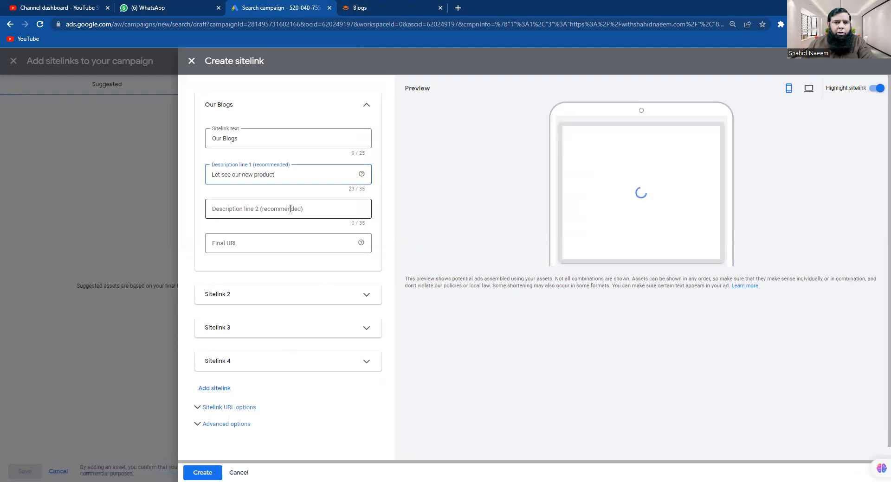
{"action": "left_click", "coordinate": [297, 210]}
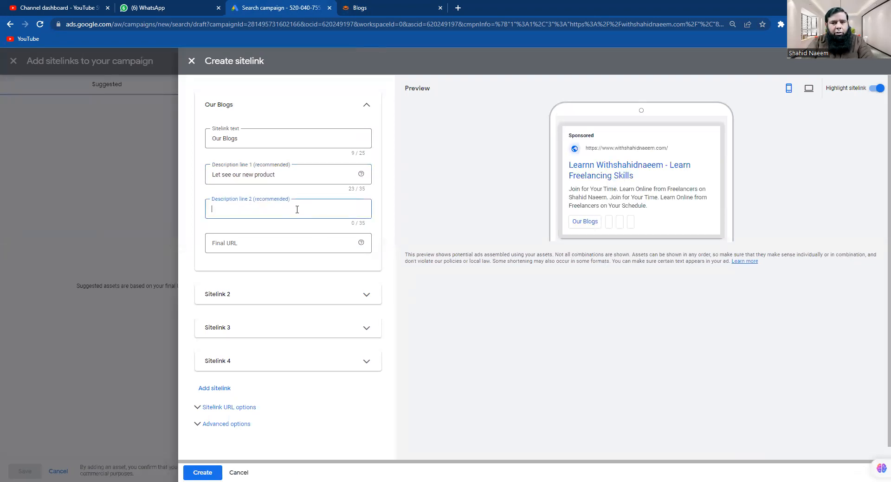
{"action": "type", "text": "News and Up"}
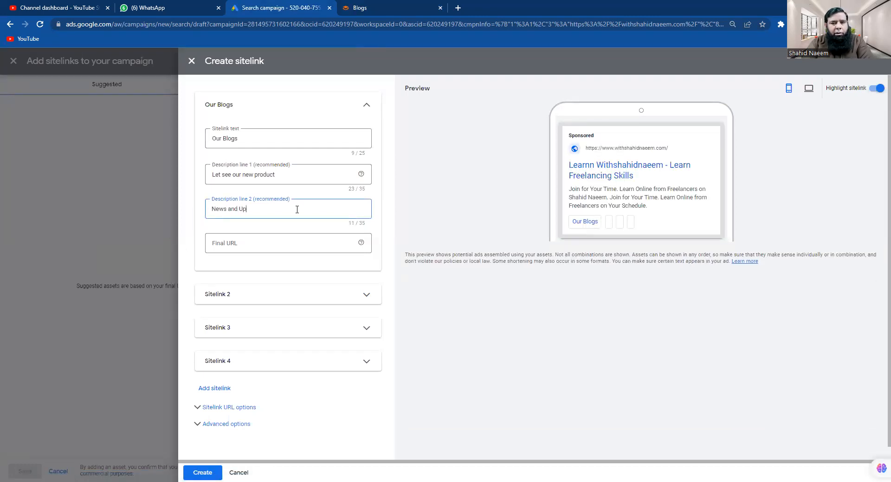
{"action": "type", "text": "dates"}
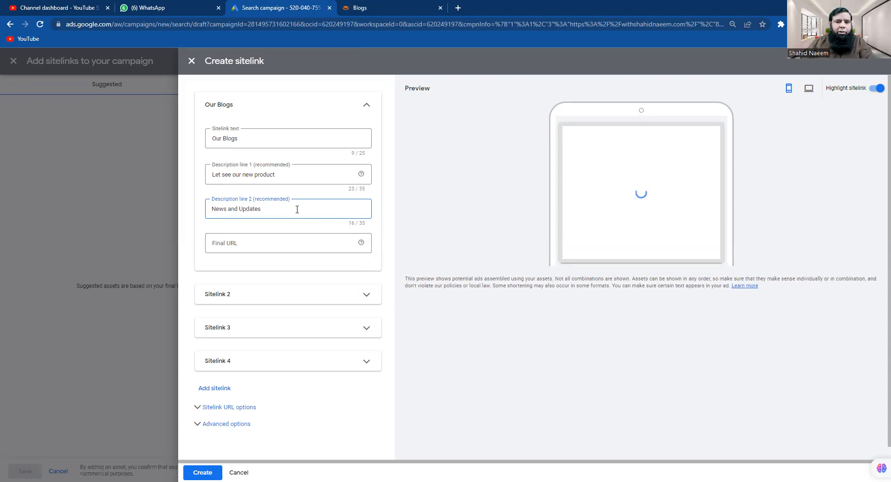
{"action": "left_click", "coordinate": [264, 245]}
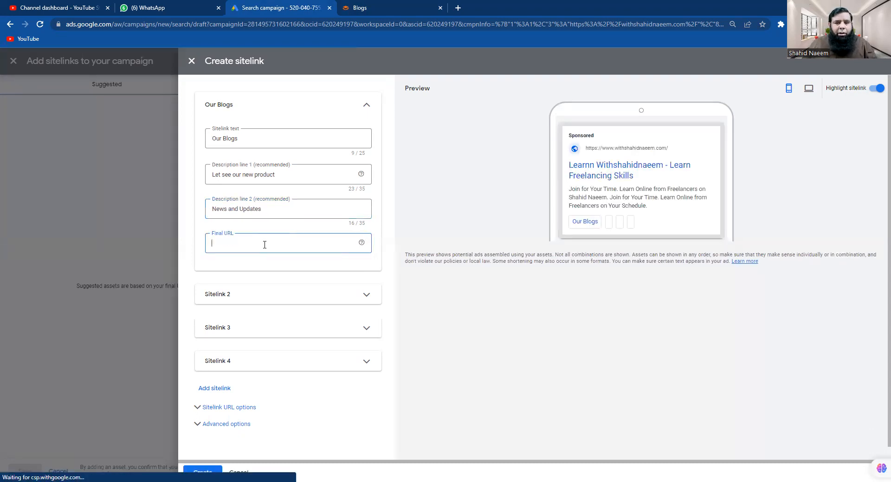
{"action": "type", "text": "https://withshahidnaeem.com/blogs/"}
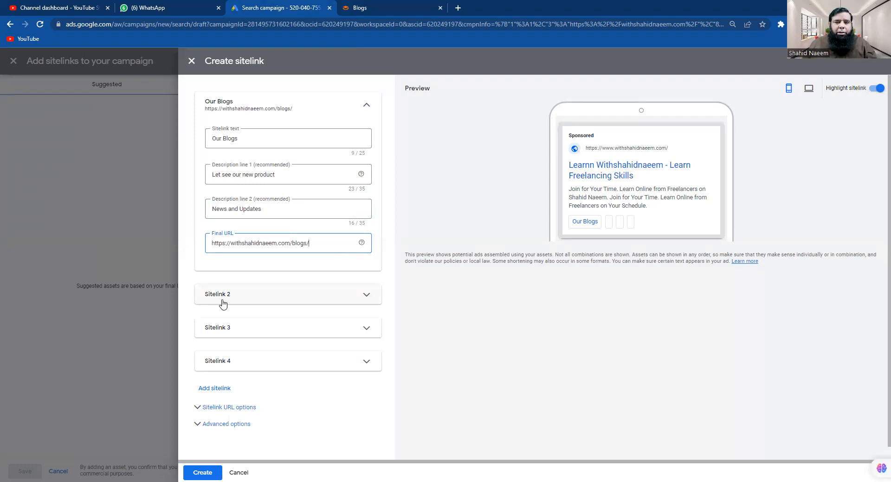
{"action": "left_click", "coordinate": [366, 295]}
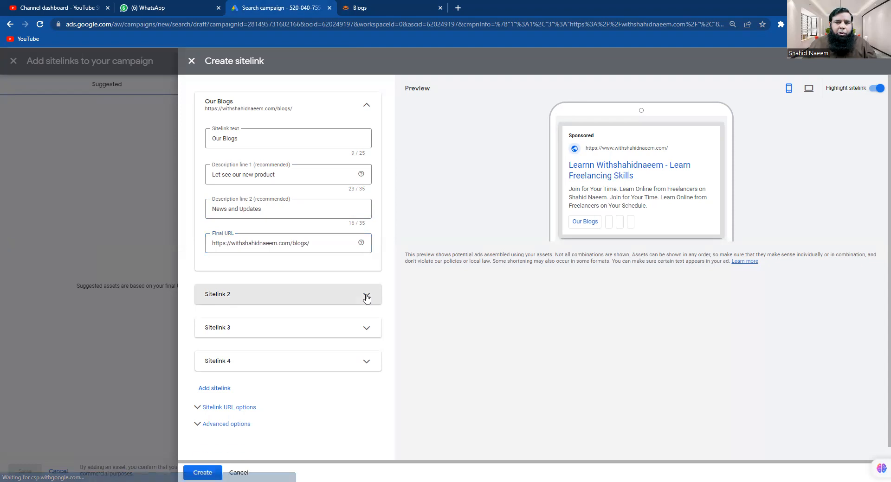
Grab the withshahidnaeem.com Contact Us page address and return to the second sitelink's text field
{"action": "left_click", "coordinate": [364, 8]}
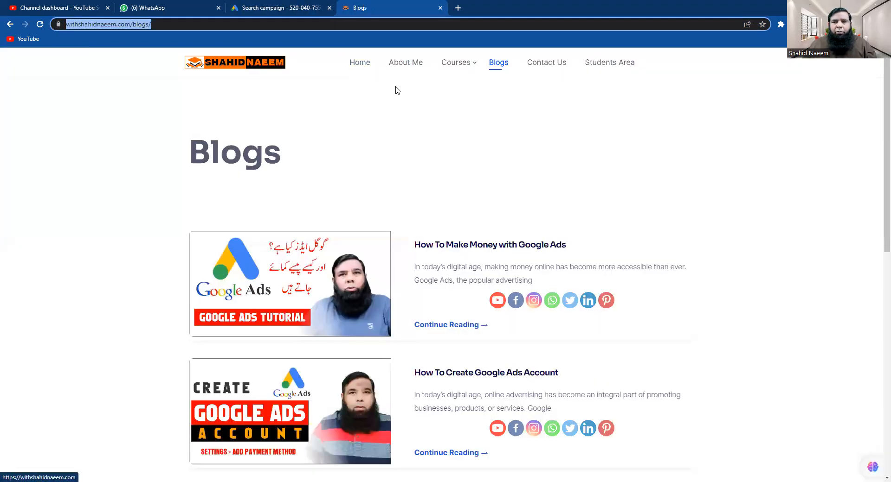
{"action": "left_click", "coordinate": [542, 68]}
{"action": "left_click", "coordinate": [541, 67]}
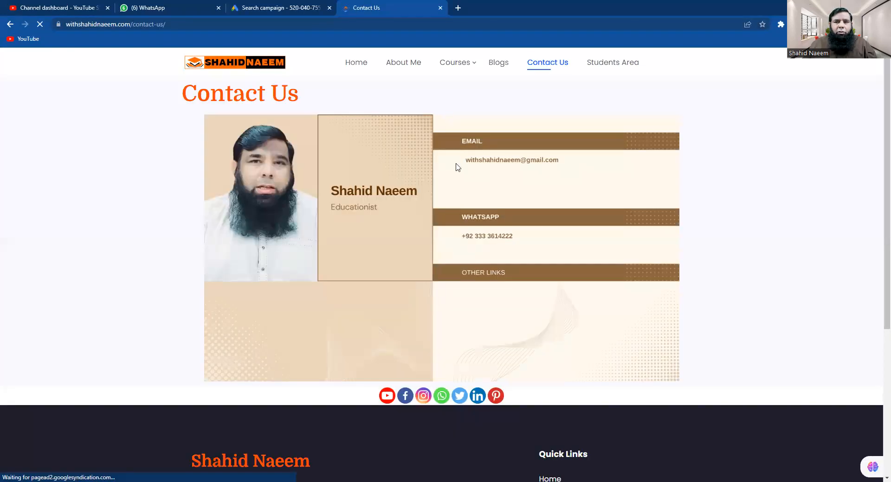
{"action": "left_click", "coordinate": [184, 28]}
{"action": "key", "text": "ctrl+c"}
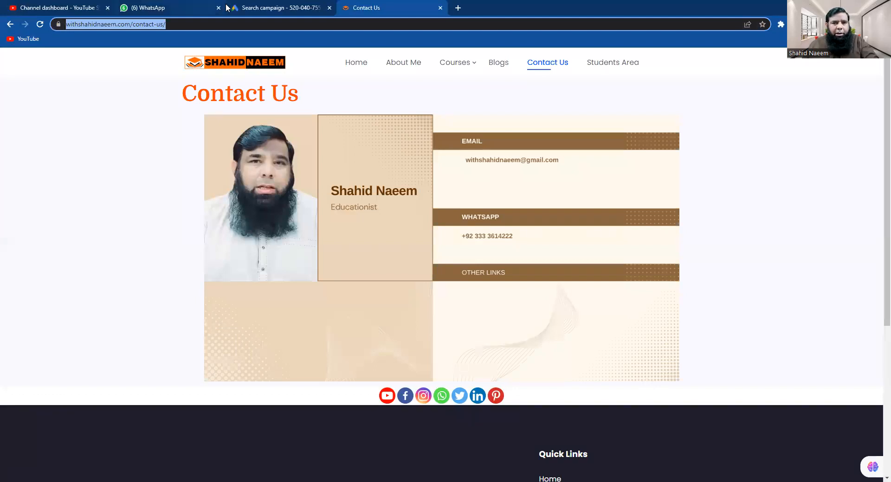
{"action": "left_click", "coordinate": [254, 9]}
{"action": "left_click", "coordinate": [266, 329]}
Fill Sitelink 2 as 'Contact Us' with 'write us' / 'and get support' and the contact-us URL, then create
{"action": "type", "text": "Contact"}
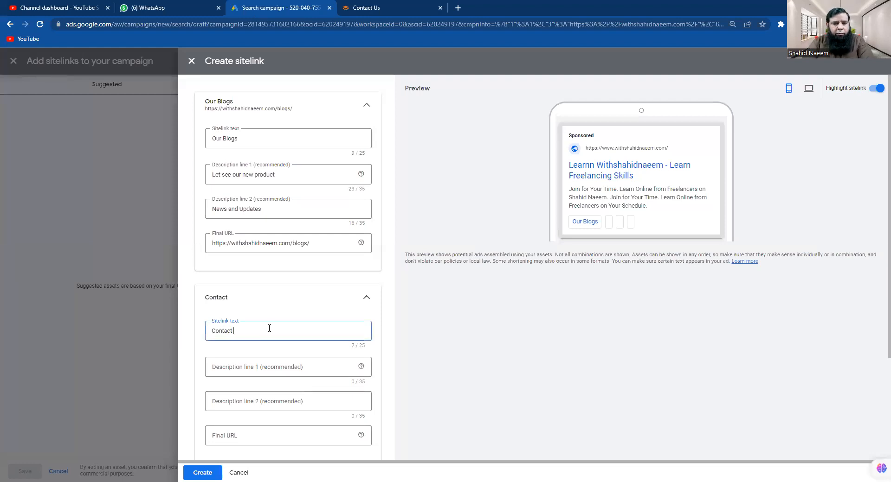
{"action": "type", "text": " Us"}
{"action": "left_click", "coordinate": [272, 364]}
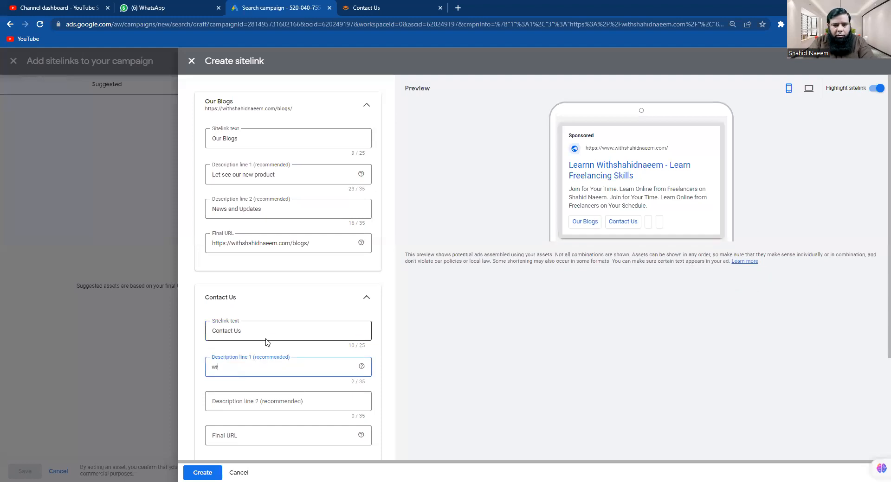
{"action": "type", "text": "us"}
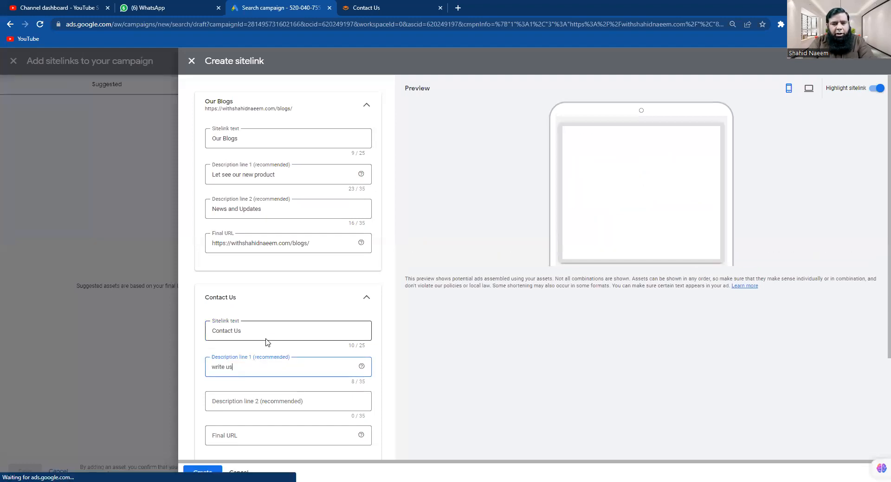
{"action": "left_click", "coordinate": [273, 401]}
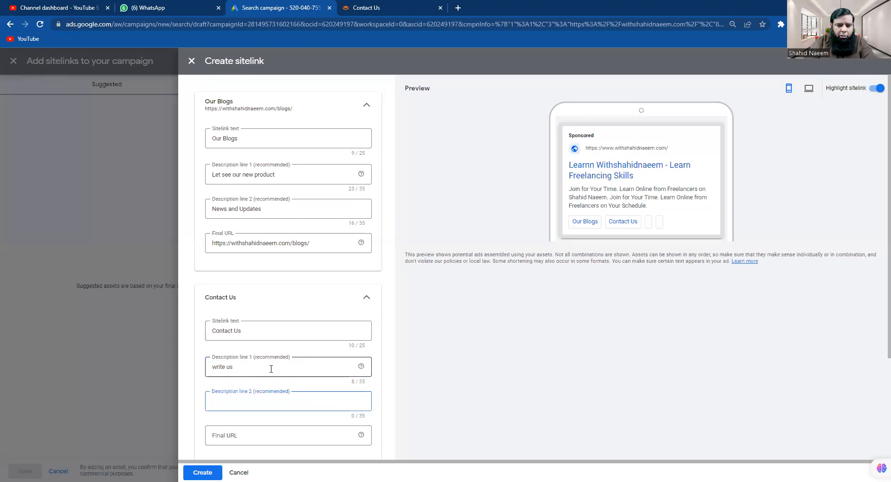
{"action": "type", "text": "and get support"}
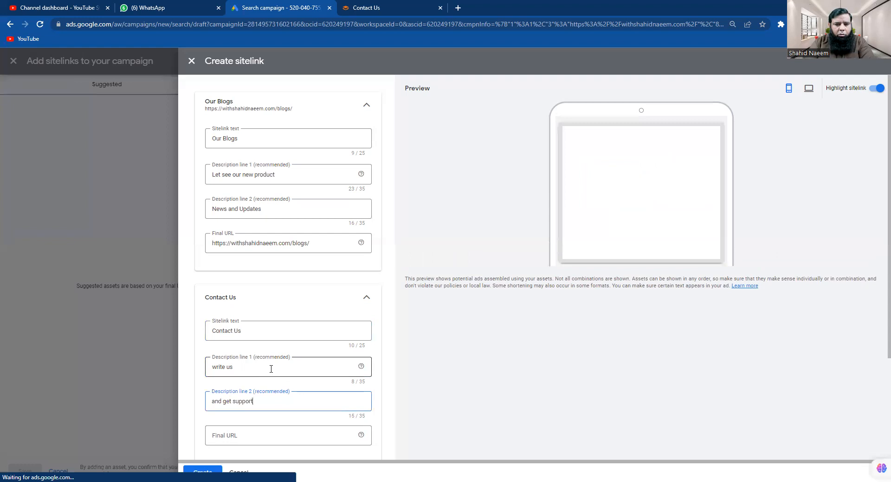
{"action": "left_click", "coordinate": [246, 437]}
{"action": "key", "text": "ctrl+v"}
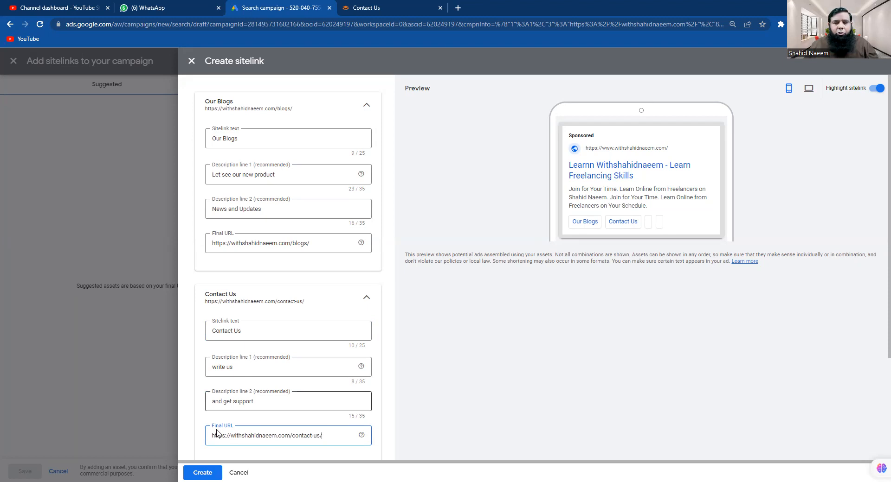
{"action": "scroll", "coordinate": [457, 395], "scroll_direction": "down", "scroll_amount": 3}
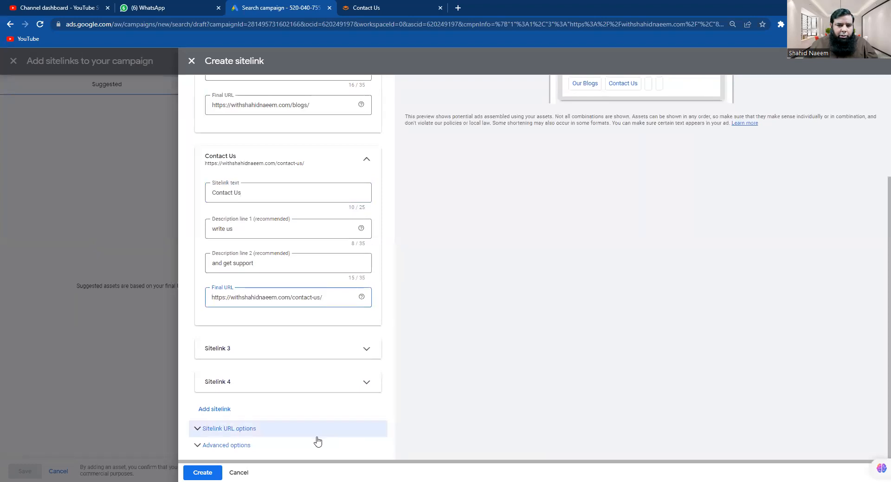
{"action": "scroll", "coordinate": [458, 294], "scroll_direction": "up", "scroll_amount": 3}
{"action": "scroll", "coordinate": [455, 306], "scroll_direction": "down", "scroll_amount": 3}
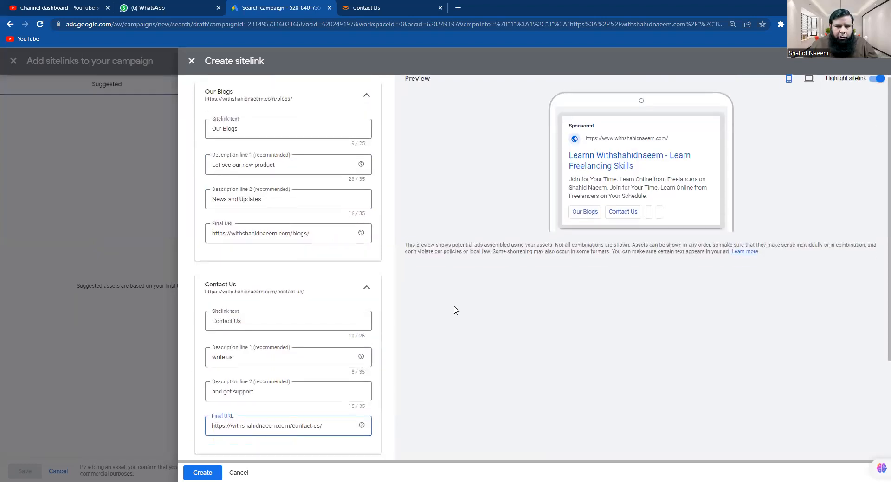
{"action": "left_click", "coordinate": [203, 473]}
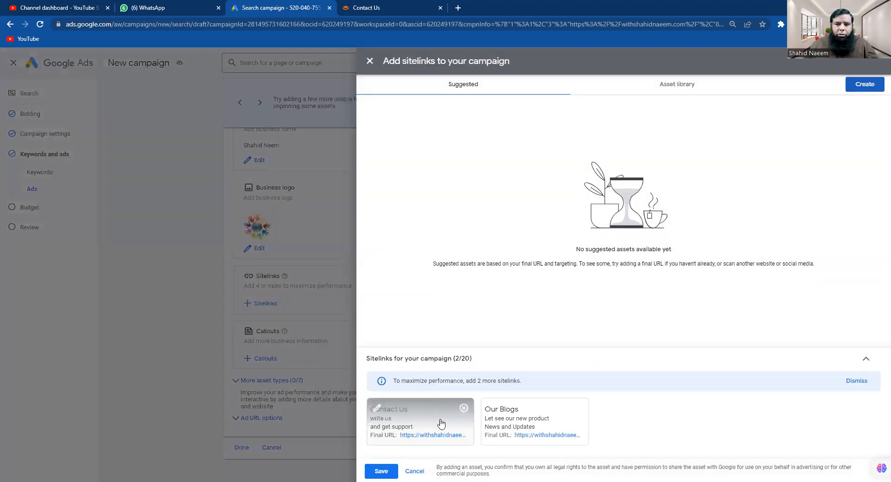
Save the Our Blogs and Contact Us sitelinks, then bring up the callouts list
{"action": "left_click", "coordinate": [378, 472]}
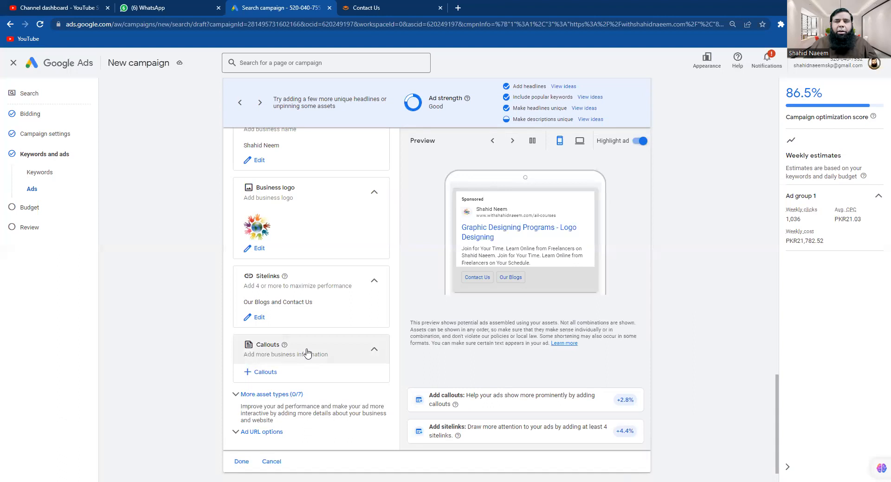
{"action": "left_click", "coordinate": [248, 373]}
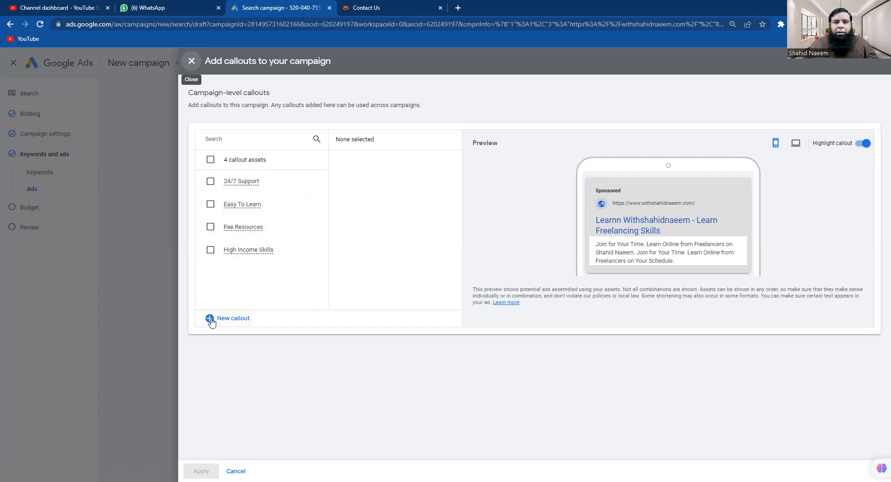
Tick the 24/7 Support, Easy To Learn, Fee Resources and High Income Skills callouts and apply them
{"action": "left_click", "coordinate": [210, 181]}
{"action": "left_click", "coordinate": [210, 204]}
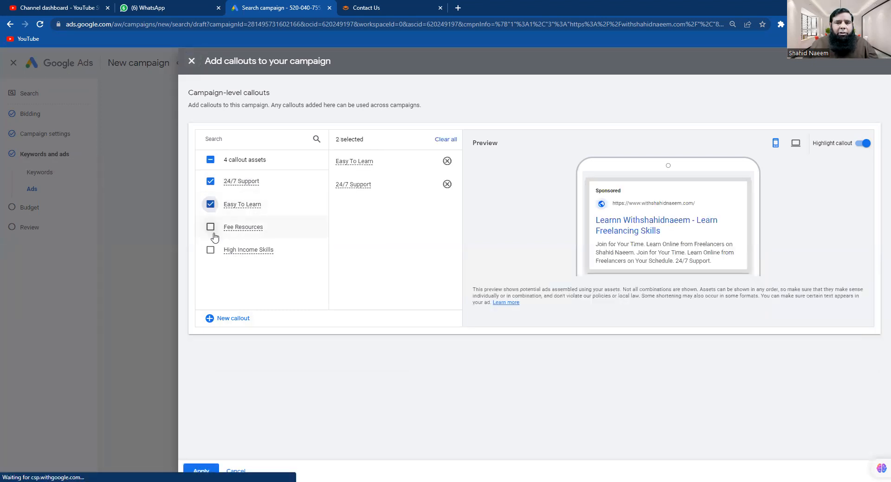
{"action": "left_click", "coordinate": [210, 227]}
{"action": "left_click", "coordinate": [212, 251]}
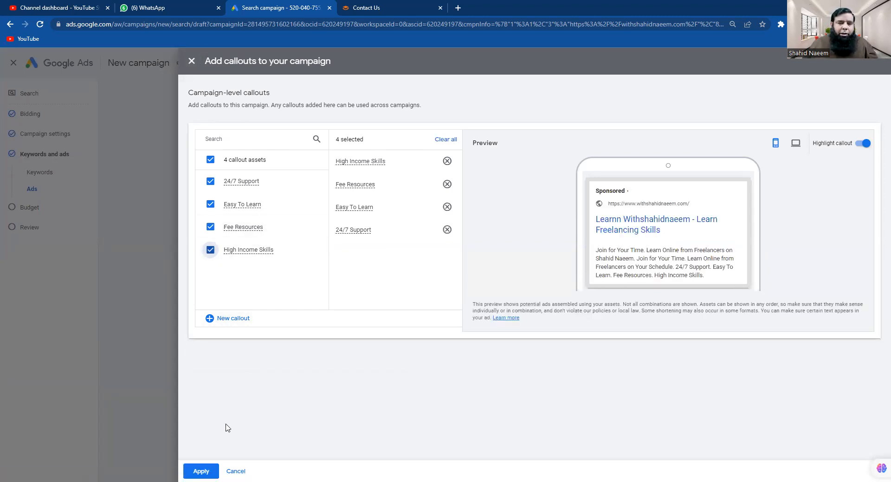
{"action": "left_click", "coordinate": [210, 472]}
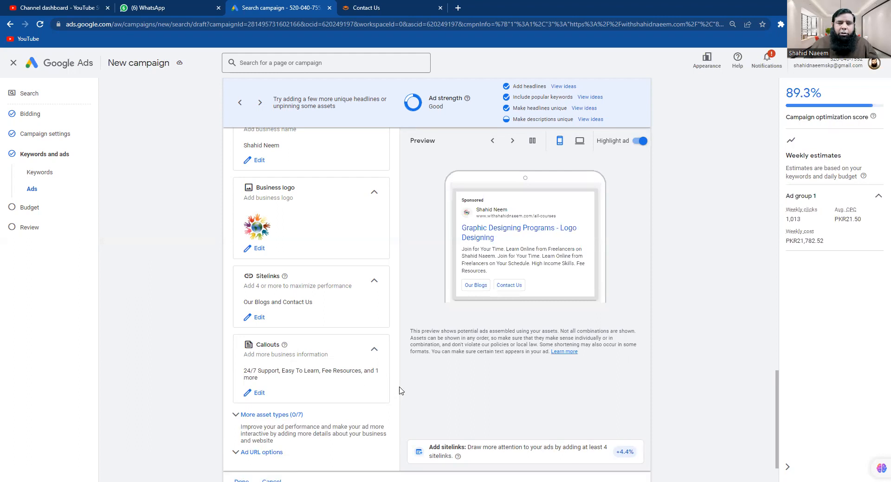
Expand More asset types and the Promotions section, then start a new campaign promotion
{"action": "scroll", "coordinate": [413, 388], "scroll_direction": "down", "scroll_amount": 1}
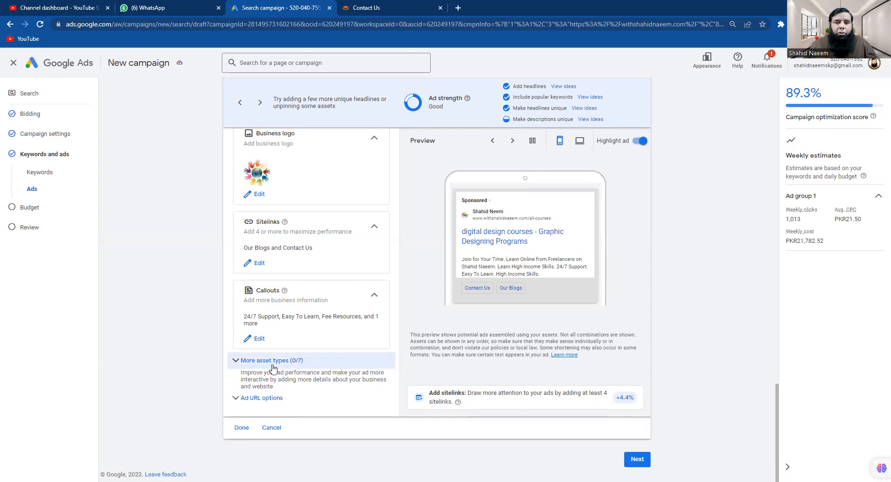
{"action": "left_click", "coordinate": [238, 362]}
{"action": "scroll", "coordinate": [431, 405], "scroll_direction": "down", "scroll_amount": 3}
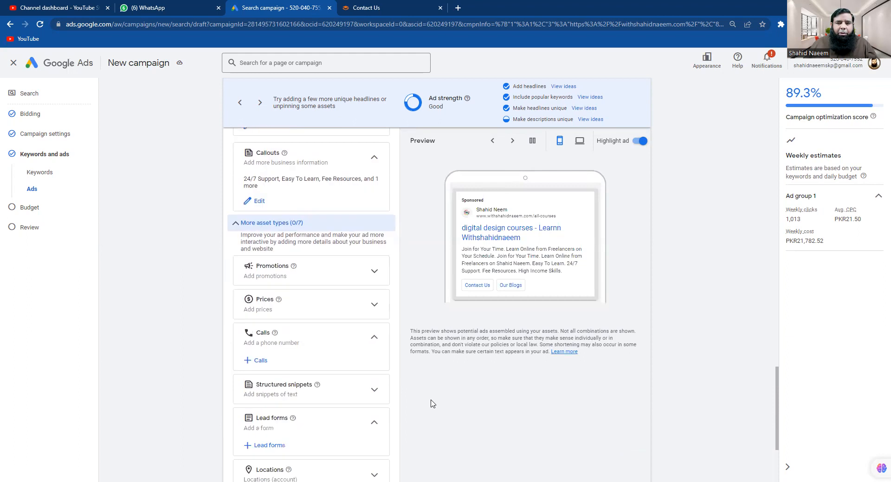
{"action": "scroll", "coordinate": [432, 405], "scroll_direction": "down", "scroll_amount": 2}
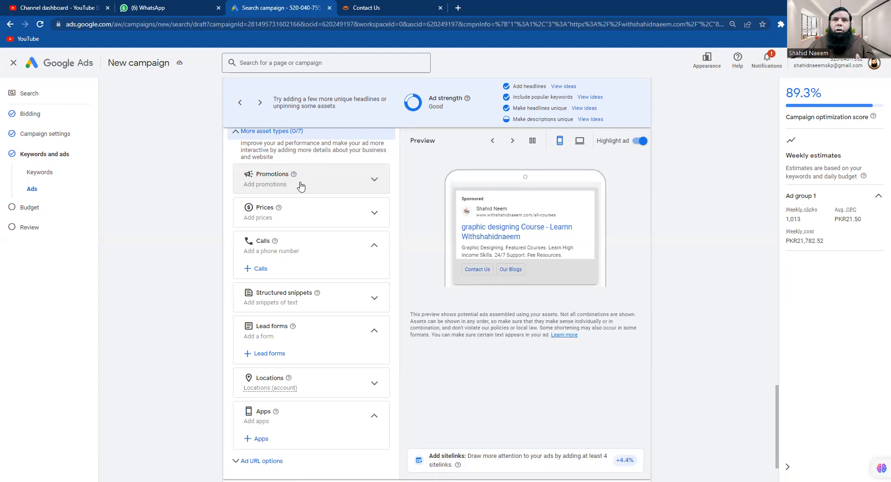
{"action": "left_click", "coordinate": [374, 183]}
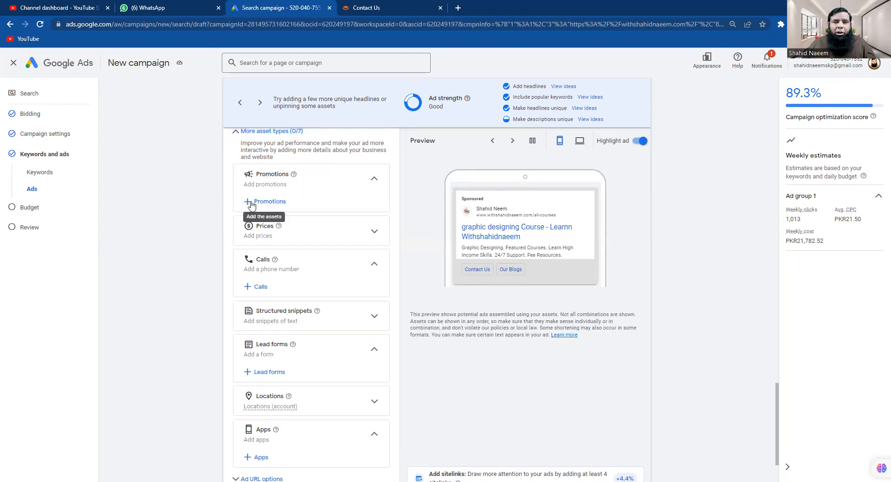
{"action": "left_click", "coordinate": [251, 202]}
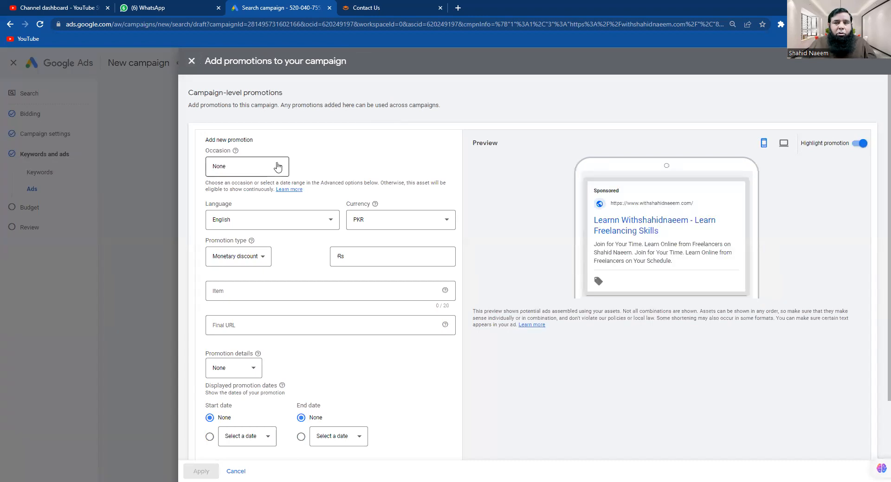
Set the promotion occasion to New Year's, currency PKR, and type Percent discount
{"action": "left_click", "coordinate": [280, 167]}
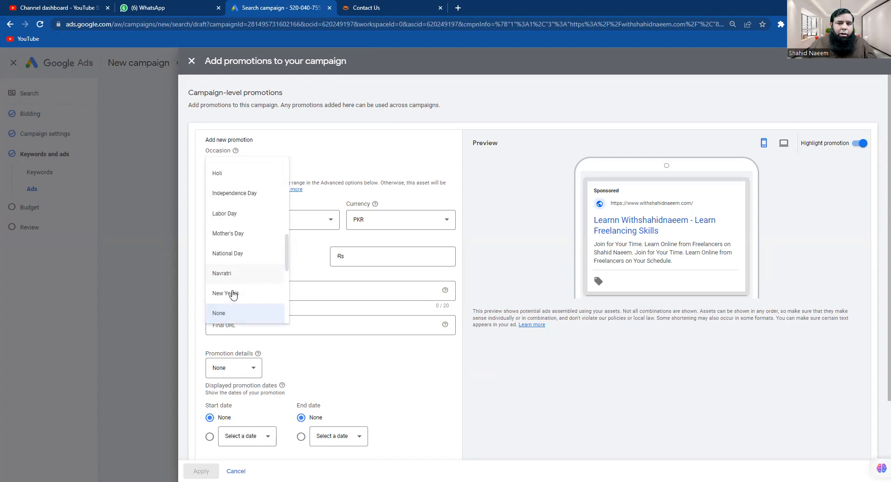
{"action": "left_click", "coordinate": [232, 294]}
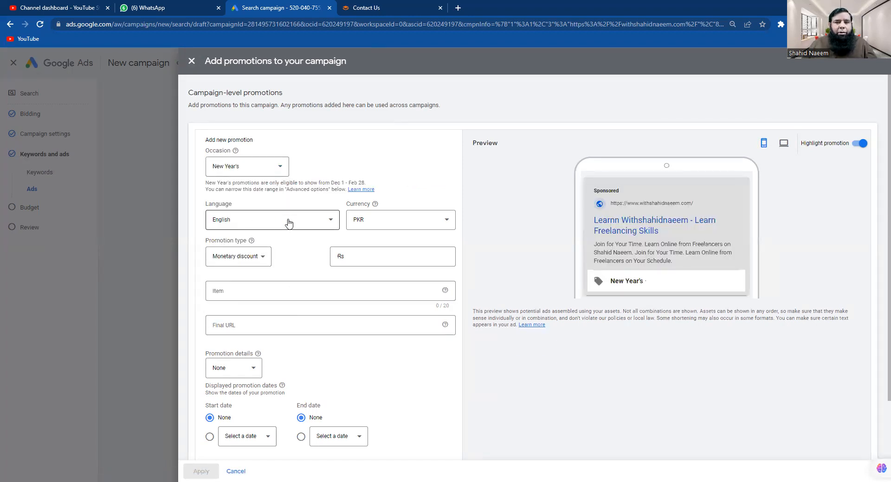
{"action": "left_click", "coordinate": [448, 222]}
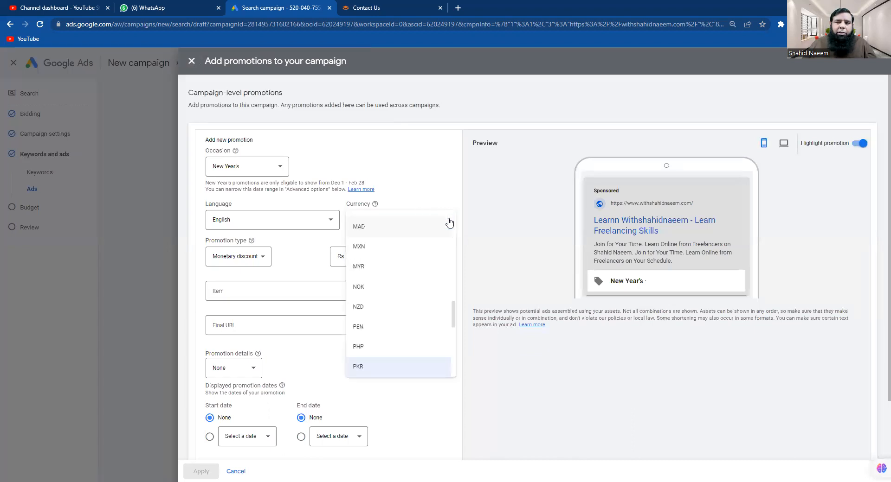
{"action": "left_click", "coordinate": [352, 367]}
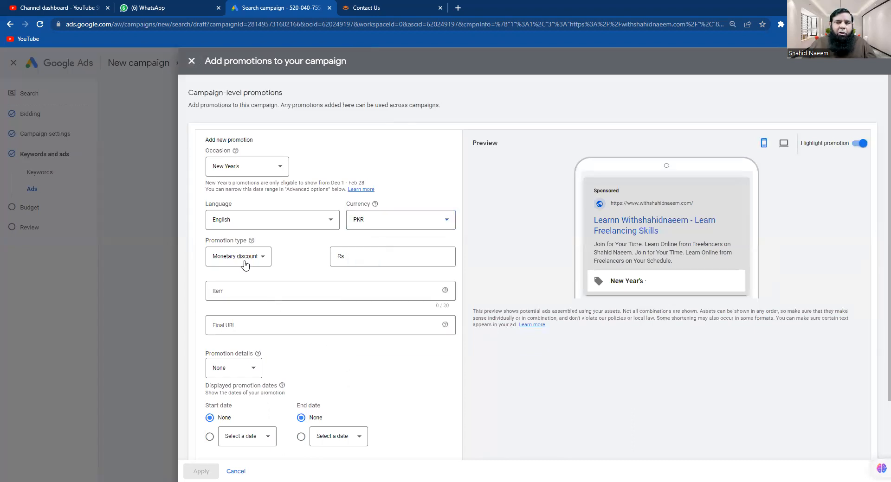
{"action": "left_click", "coordinate": [261, 259]}
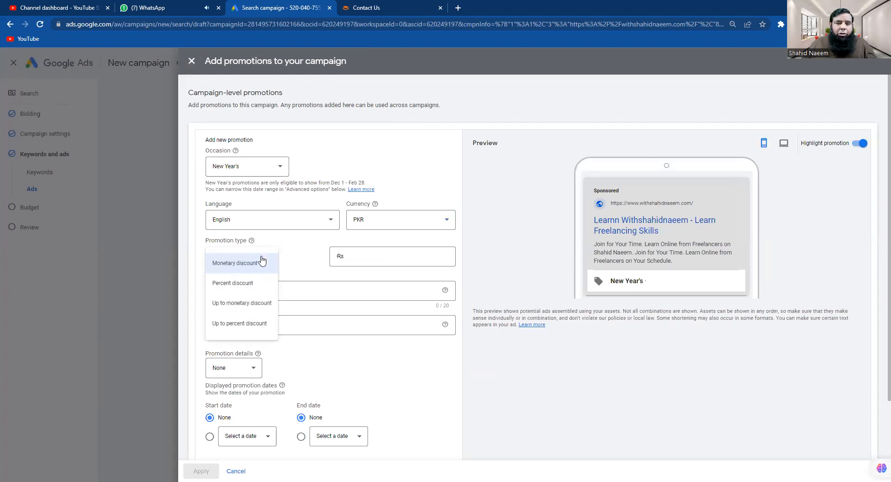
{"action": "left_click", "coordinate": [239, 285]}
Enter a 50% discount and the promoted item text 'On New Arrival'
{"action": "left_click", "coordinate": [351, 258]}
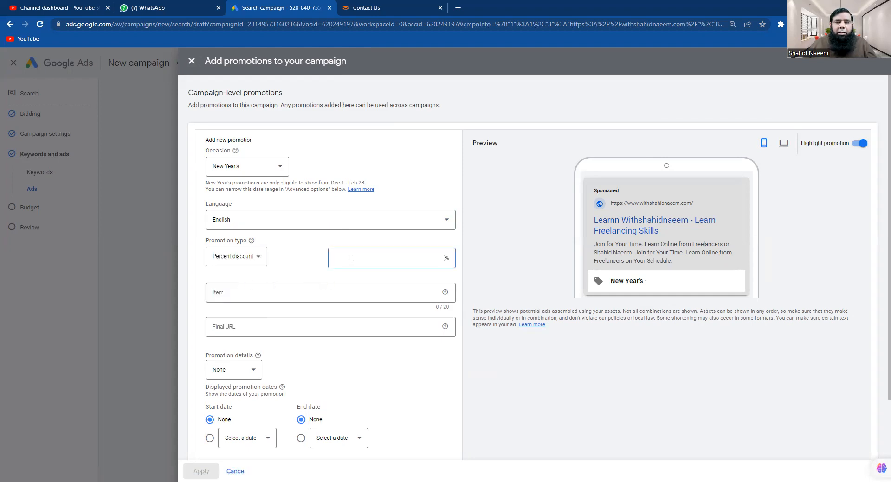
{"action": "type", "text": "4"}
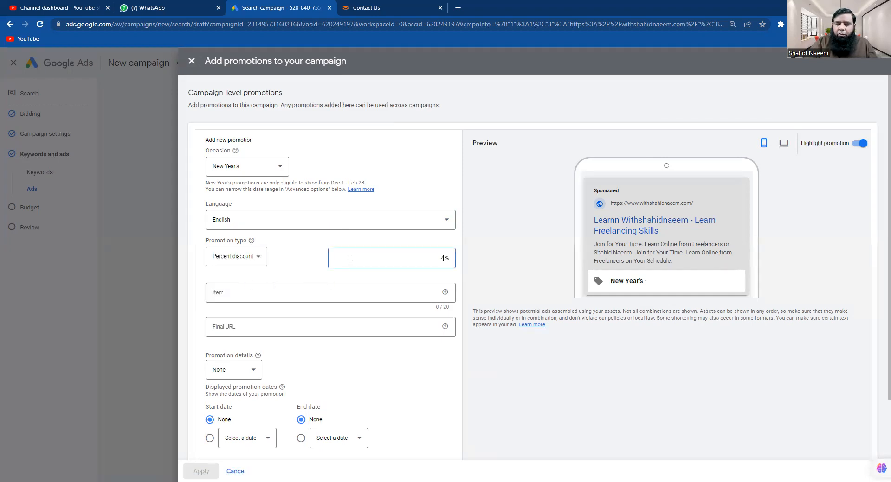
{"action": "key", "text": "BackSpace"}
{"action": "type", "text": "50"}
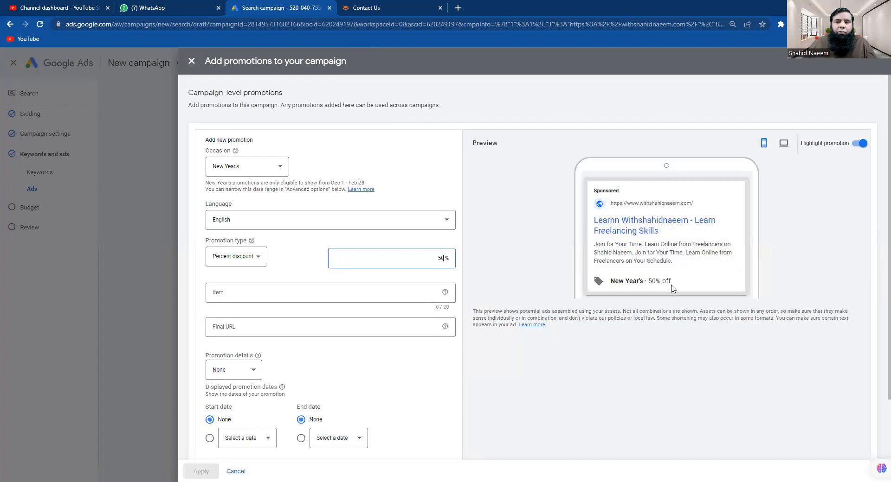
{"action": "left_click", "coordinate": [234, 292]}
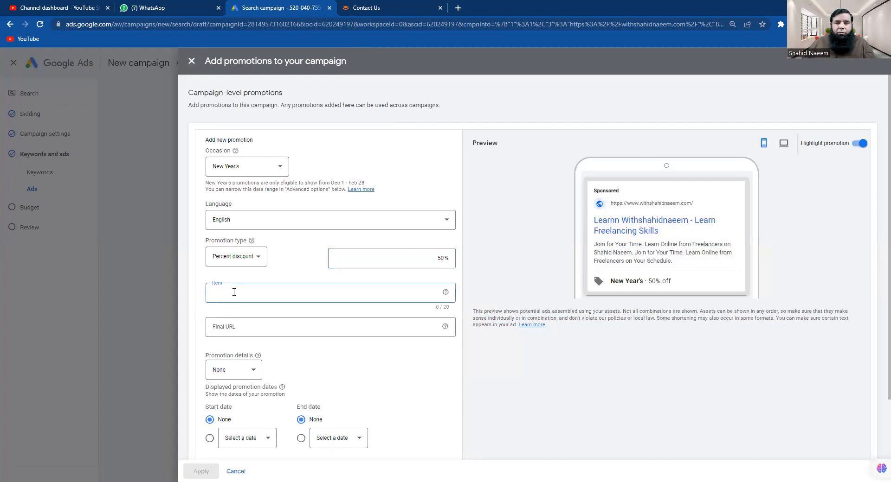
{"action": "type", "text": "On"}
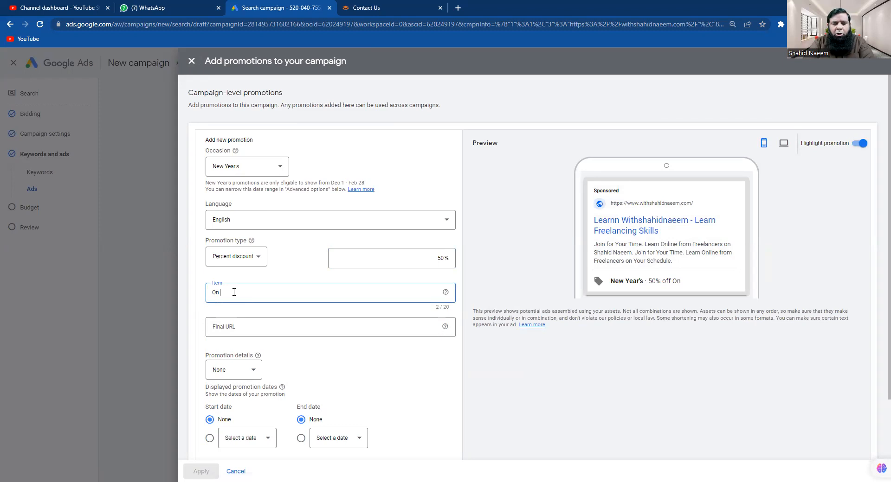
{"action": "key", "text": "BackSpace"}
{"action": "key", "text": "BackSpace"}
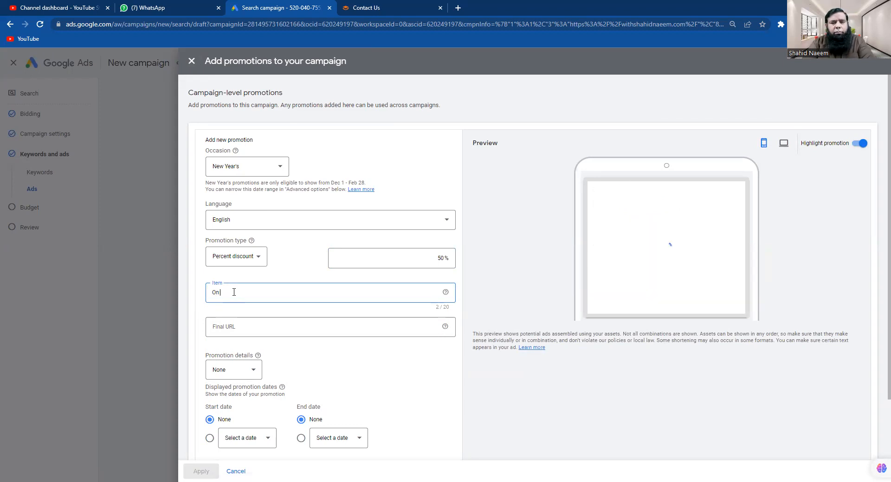
{"action": "type", "text": "New"}
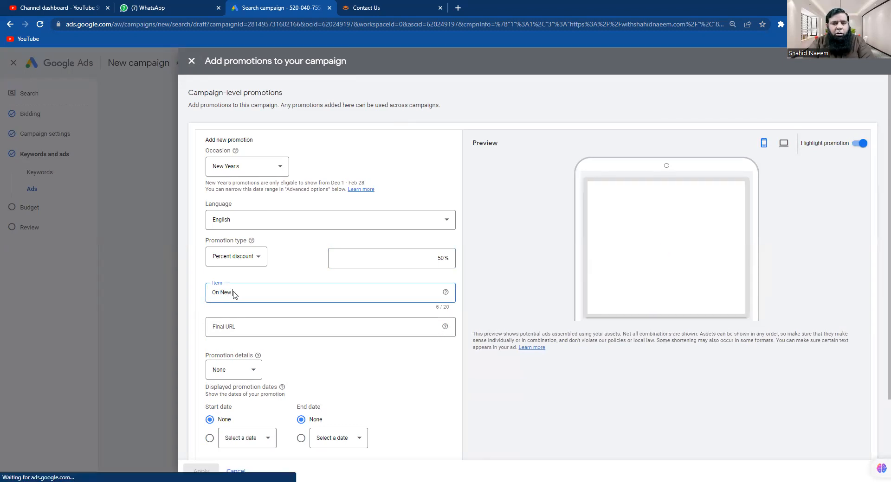
{"action": "type", "text": " Ye"}
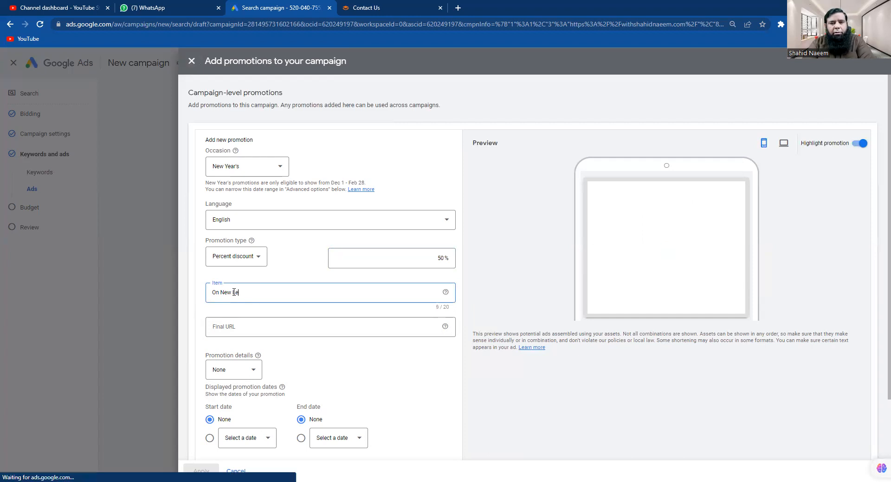
{"action": "type", "text": "ather Je"}
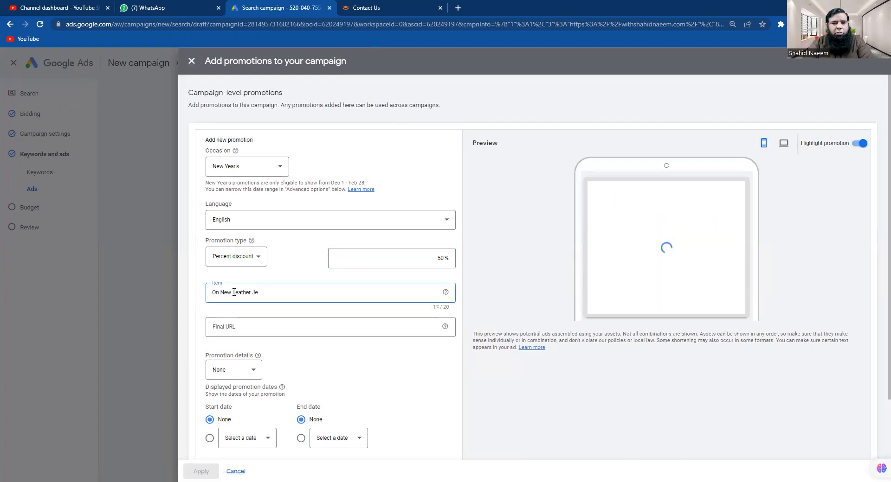
{"action": "key", "text": "BackSpace"}
{"action": "type", "text": "acketes"}
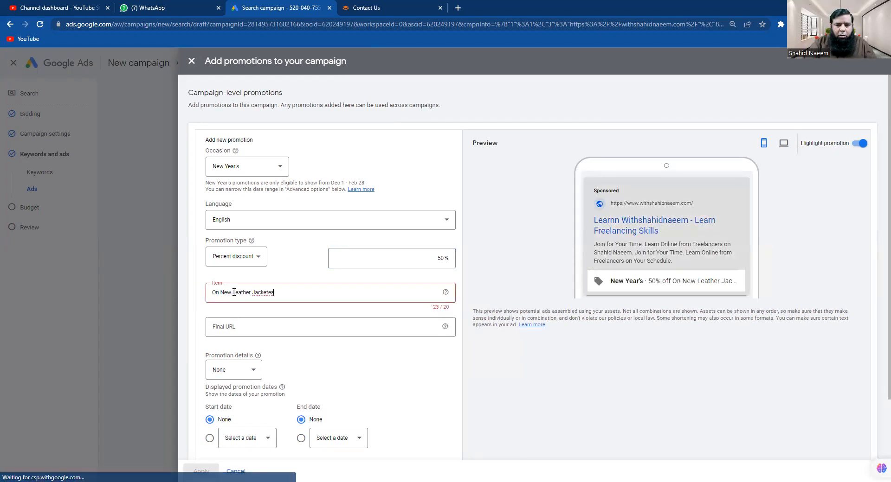
{"action": "key", "text": "BackSpace"}
{"action": "key", "text": "BackSpace"}
{"action": "key", "text": "BackSpace"}
{"action": "key", "text": "BackSpace"}
{"action": "key", "text": "BackSpace"}
{"action": "key", "text": "BackSpace"}
{"action": "key", "text": "BackSpace"}
{"action": "key", "text": "BackSpace"}
{"action": "key", "text": "BackSpace"}
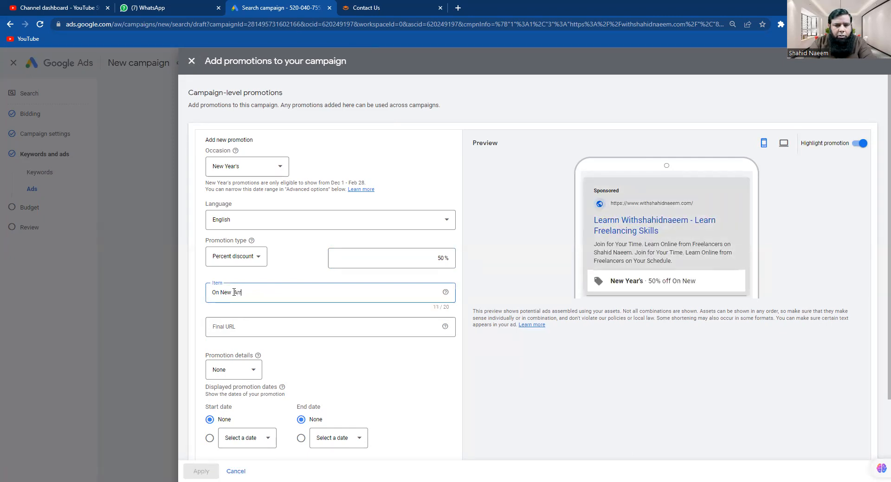
{"action": "type", "text": "ival"}
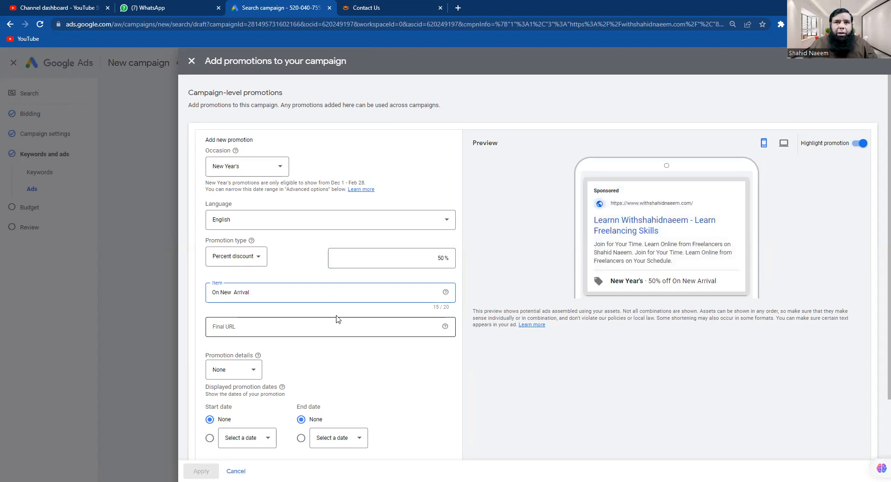
Copy the withshahidnaeem.com All Courses page address and return to the promotion's Final URL field
{"action": "left_click", "coordinate": [366, 10]}
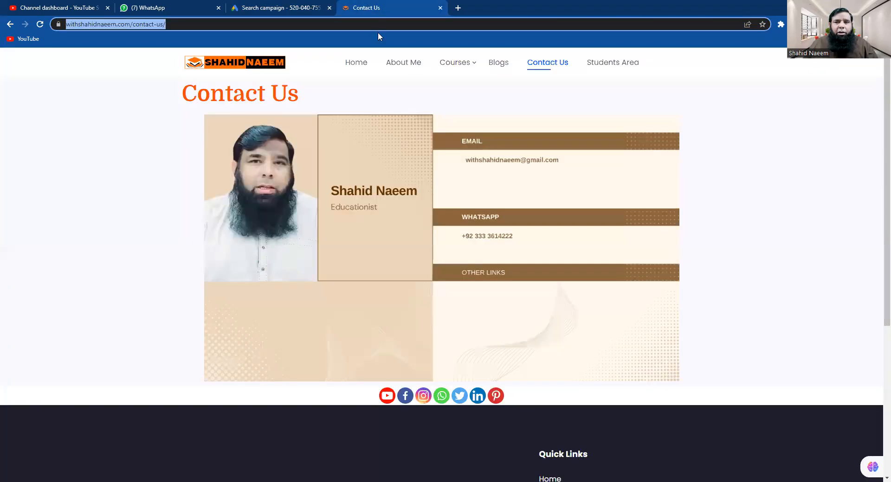
{"action": "left_click", "coordinate": [460, 68]}
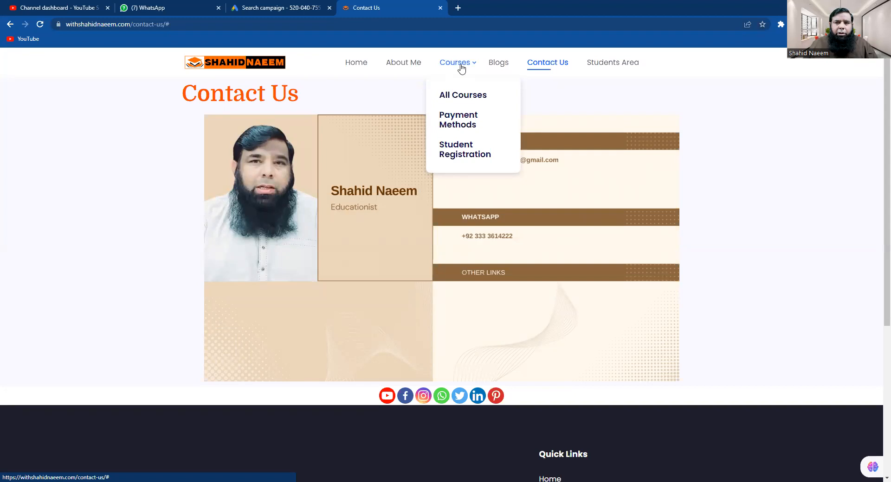
{"action": "left_click", "coordinate": [446, 95]}
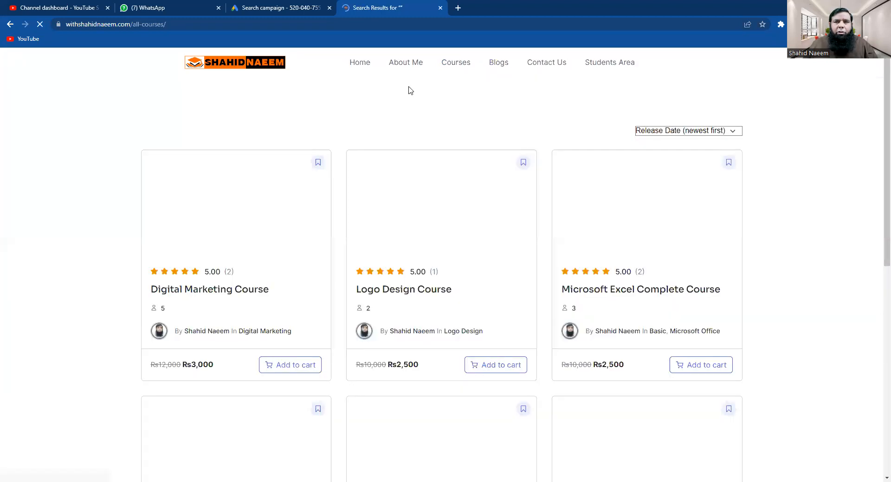
{"action": "left_click", "coordinate": [185, 24]}
{"action": "left_click_drag", "start_coordinate": [185, 24], "coordinate": [38, 17]}
{"action": "key", "text": "ctrl+c"}
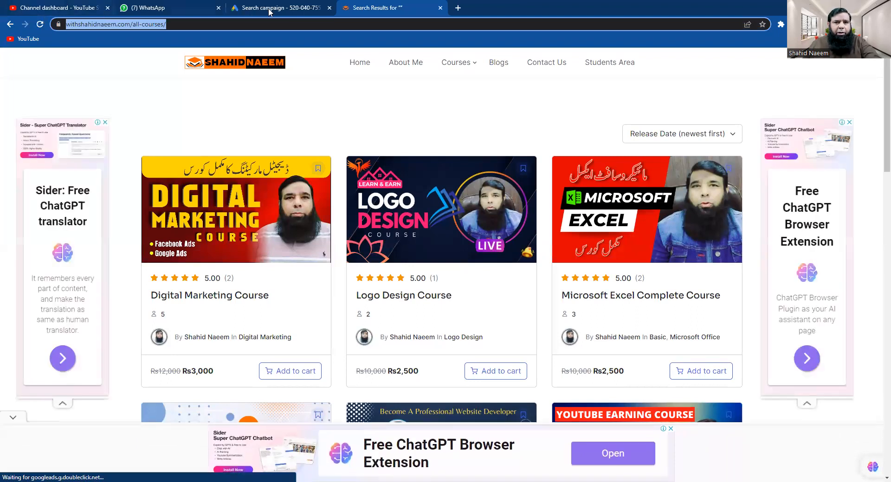
{"action": "left_click", "coordinate": [269, 12]}
{"action": "left_click", "coordinate": [251, 330]}
Paste the all-courses URL as Final URL and leave Promotion details with no condition
{"action": "key", "text": "ctrl+v"}
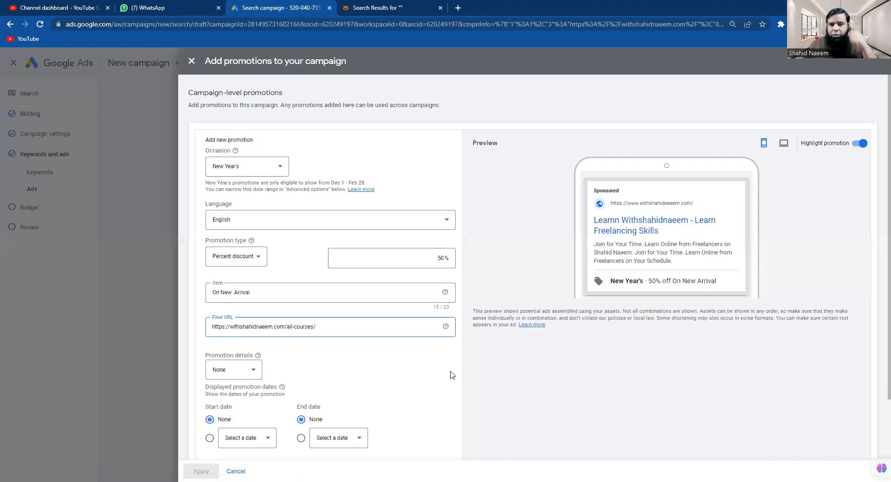
{"action": "scroll", "coordinate": [510, 395], "scroll_direction": "down", "scroll_amount": 2}
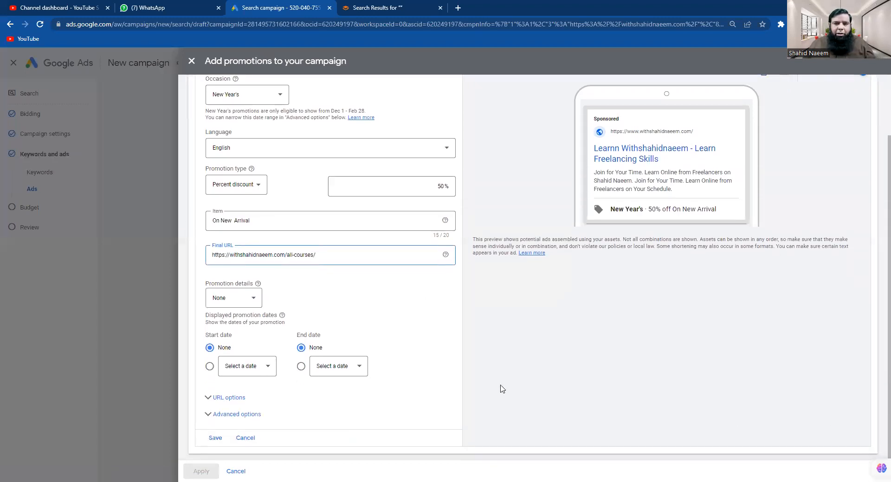
{"action": "left_click", "coordinate": [252, 302]}
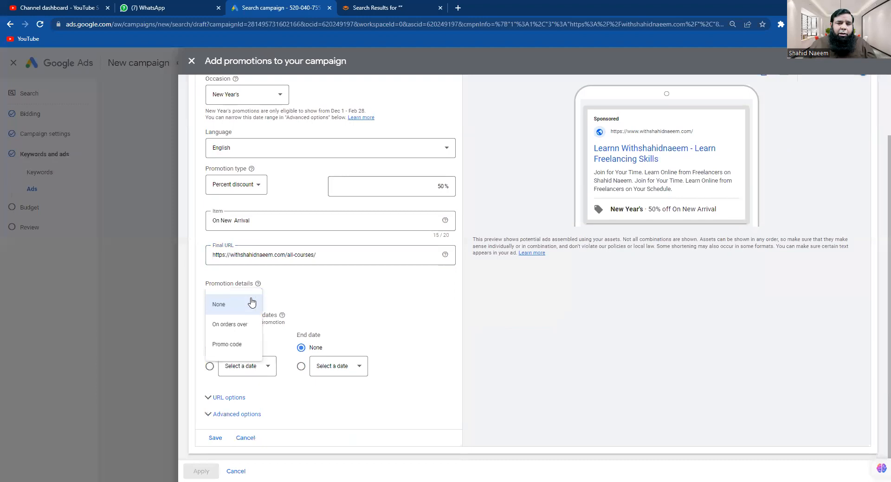
{"action": "left_click", "coordinate": [237, 348]}
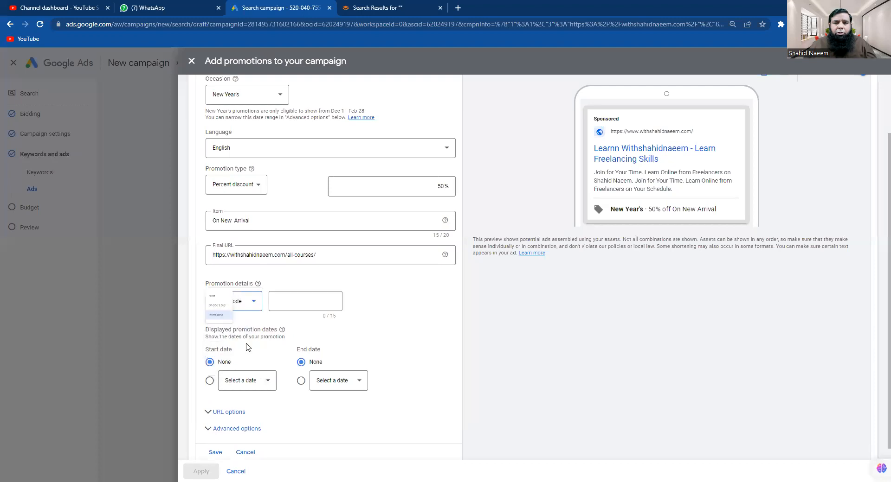
{"action": "left_click", "coordinate": [254, 305]}
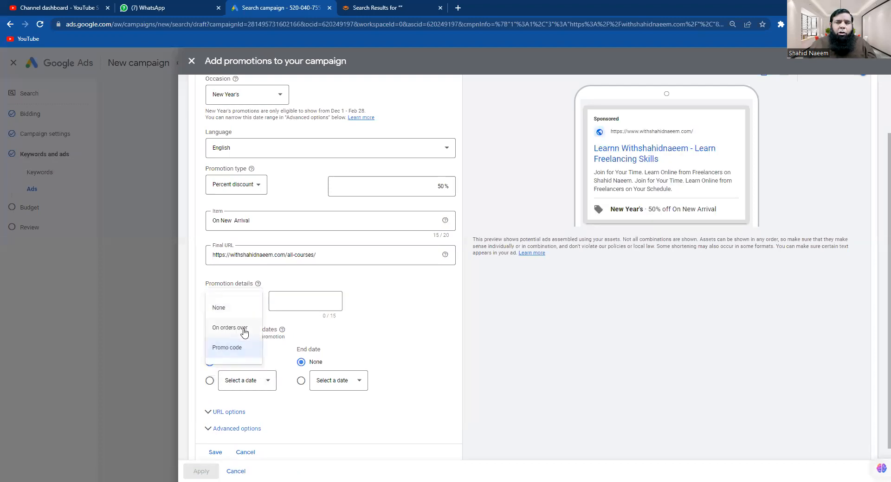
{"action": "left_click", "coordinate": [244, 331]}
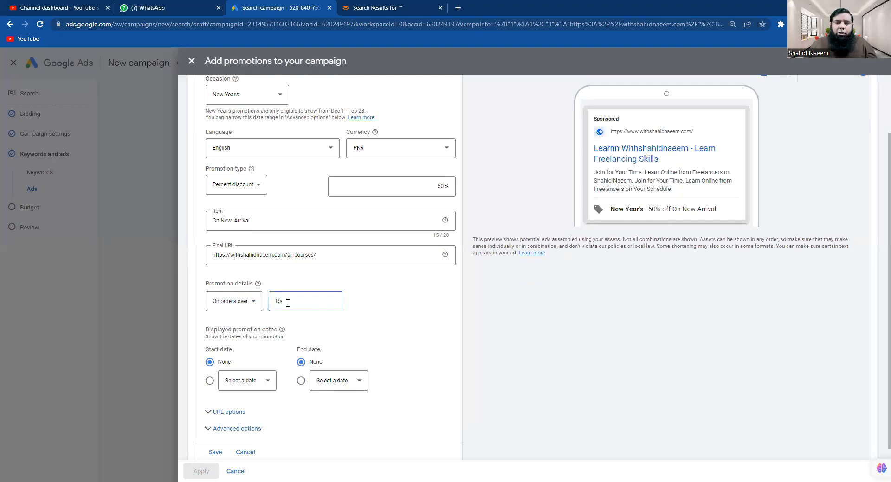
{"action": "left_click", "coordinate": [253, 302]}
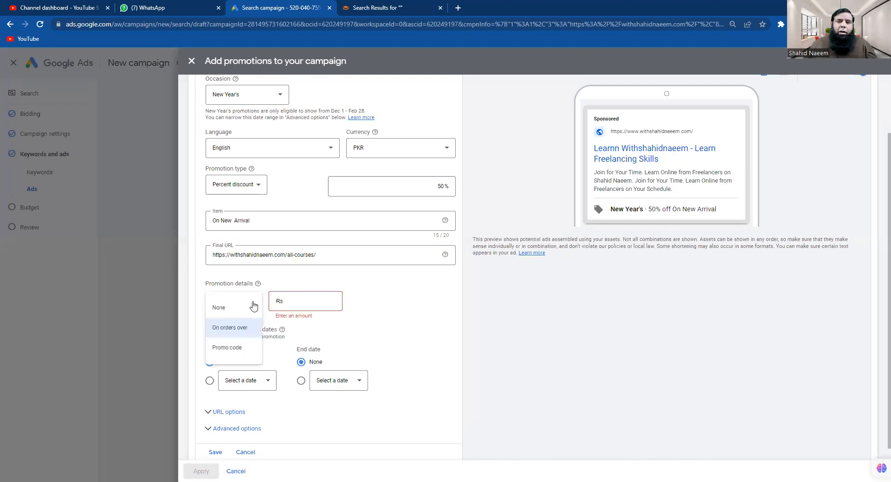
{"action": "left_click", "coordinate": [219, 308]}
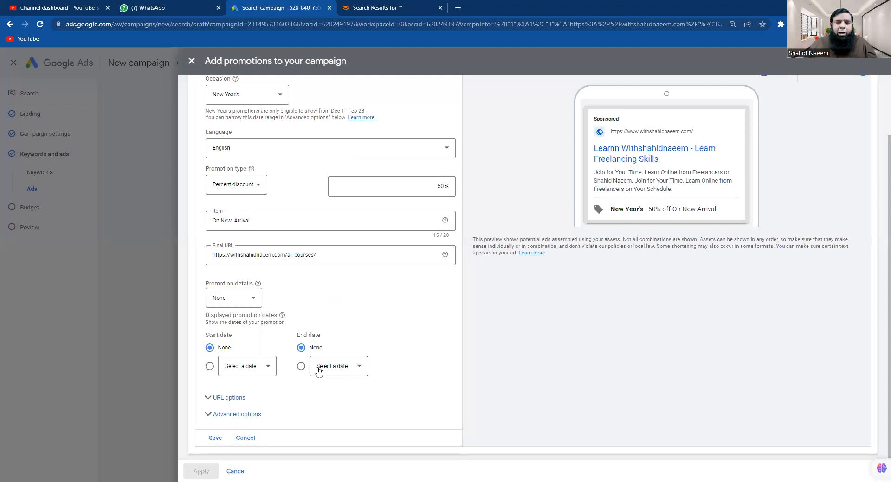
Pick Oct 15, 2027 as the start date and Oct 30, 2027 as the end date
{"action": "left_click", "coordinate": [262, 367]}
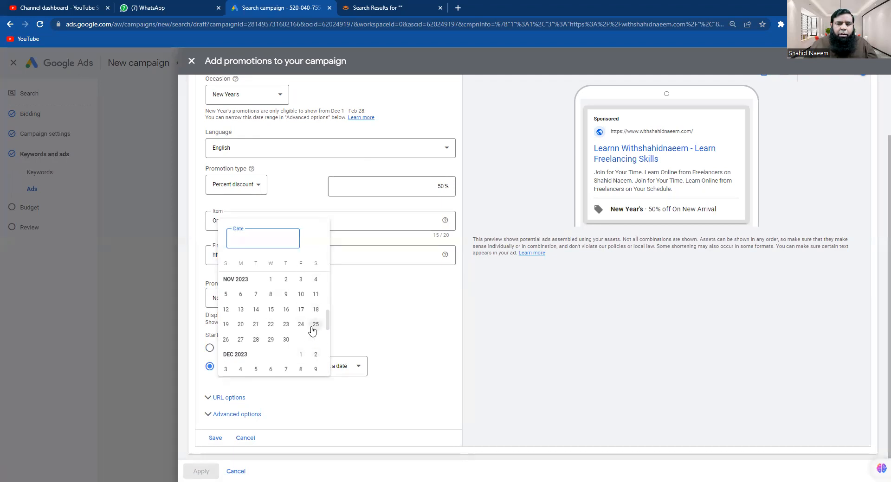
{"action": "left_click_drag", "start_coordinate": [328, 319], "coordinate": [327, 333]}
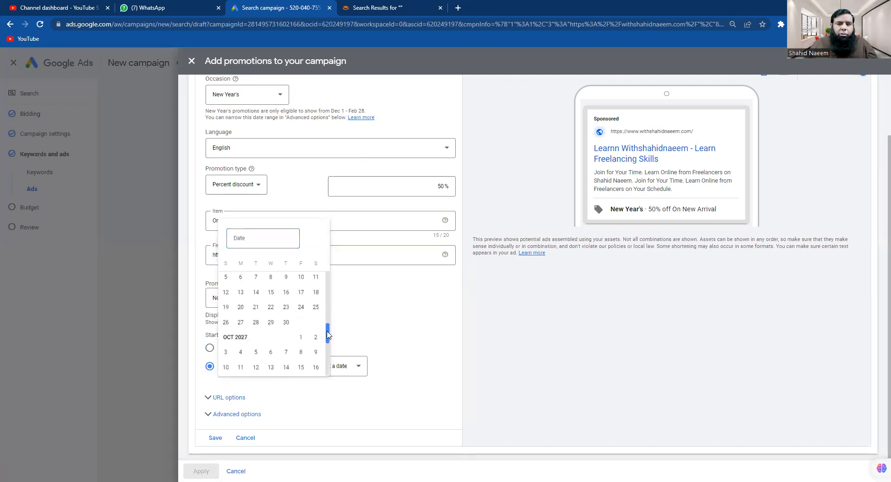
{"action": "left_click", "coordinate": [301, 368]}
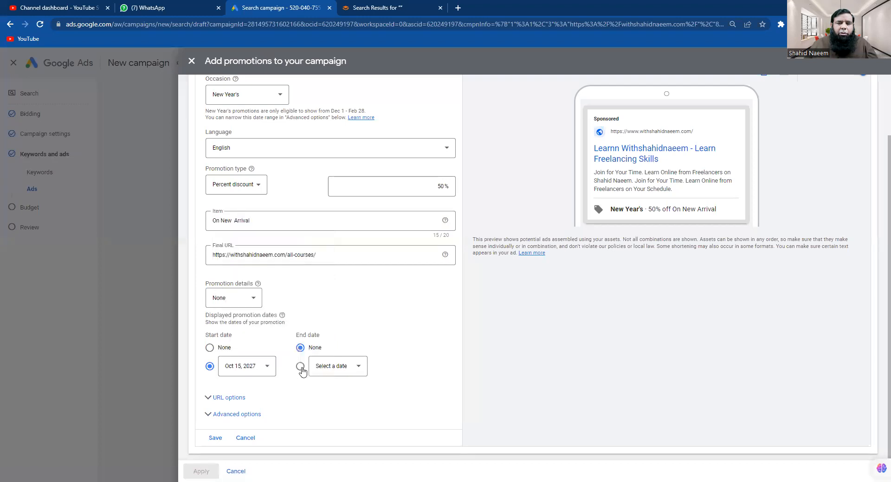
{"action": "left_click", "coordinate": [337, 371]}
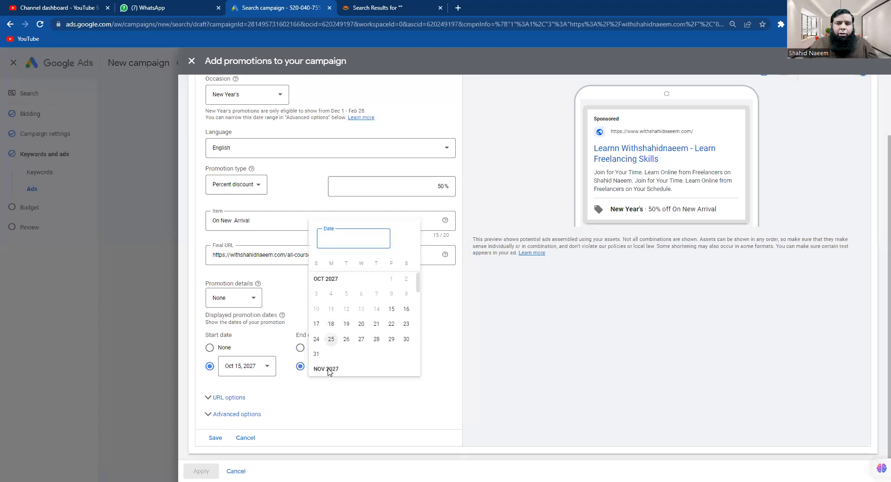
{"action": "left_click", "coordinate": [417, 310]}
{"action": "mouse_move", "coordinate": [417, 310]}
{"action": "left_mouse_down"}
{"action": "mouse_move", "coordinate": [420, 329]}
{"action": "mouse_move", "coordinate": [419, 297]}
{"action": "left_mouse_up"}
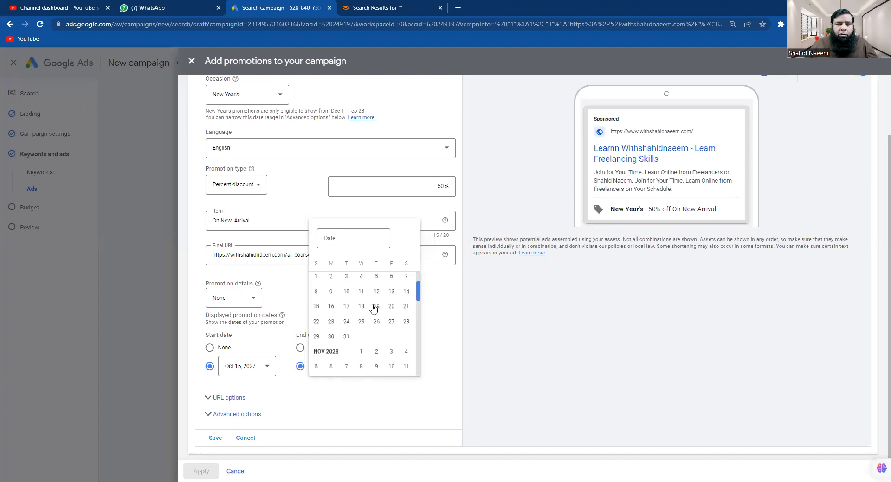
{"action": "scroll", "coordinate": [371, 308], "scroll_direction": "up", "scroll_amount": 5}
{"action": "scroll", "coordinate": [374, 302], "scroll_direction": "up", "scroll_amount": 7}
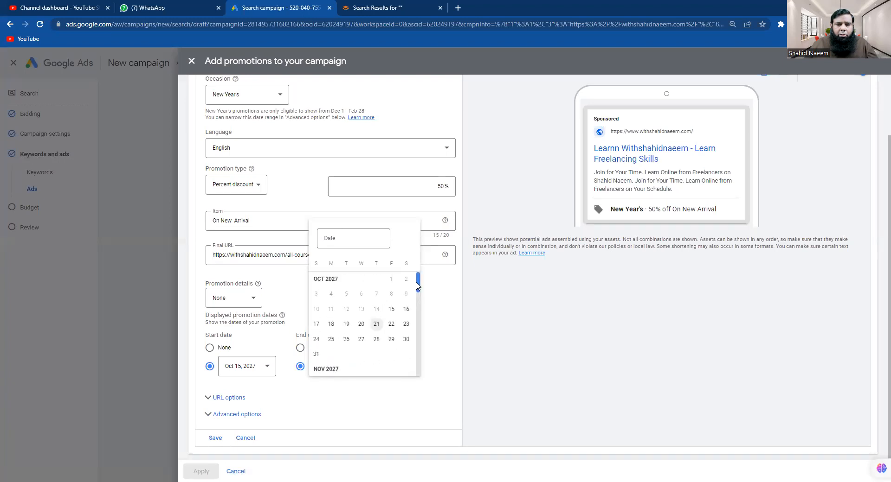
{"action": "left_click", "coordinate": [406, 339]}
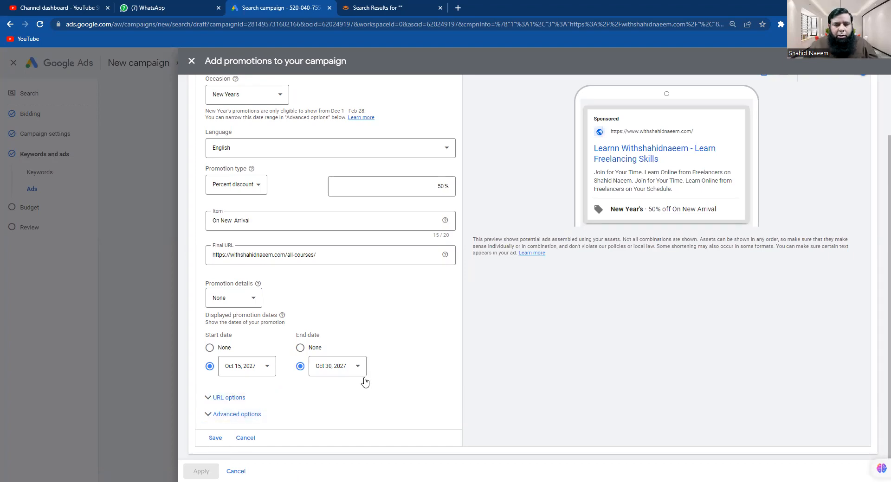
Save the New Year's promotion, apply it together with Mother's Day, and expand Prices
{"action": "left_click", "coordinate": [215, 439]}
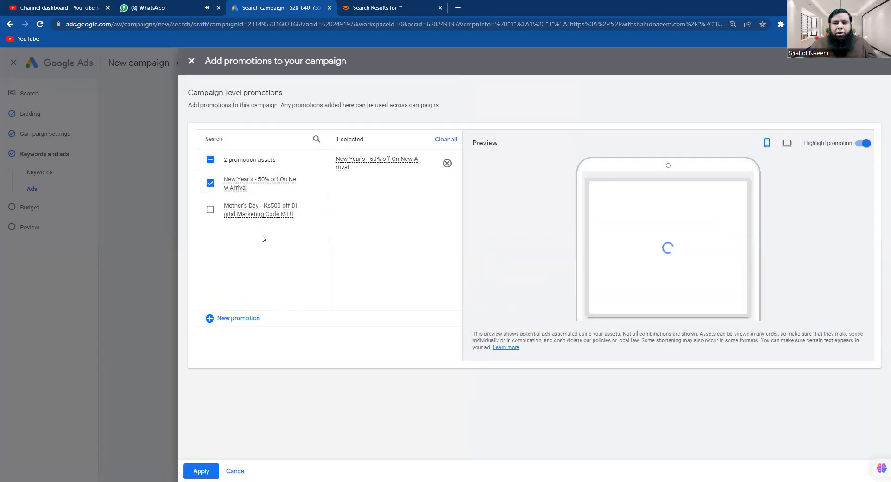
{"action": "left_click", "coordinate": [210, 209]}
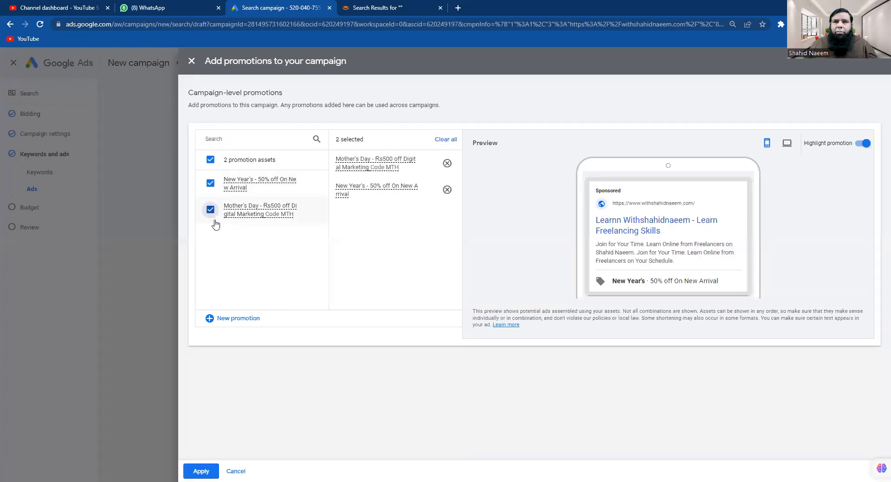
{"action": "left_click", "coordinate": [201, 471]}
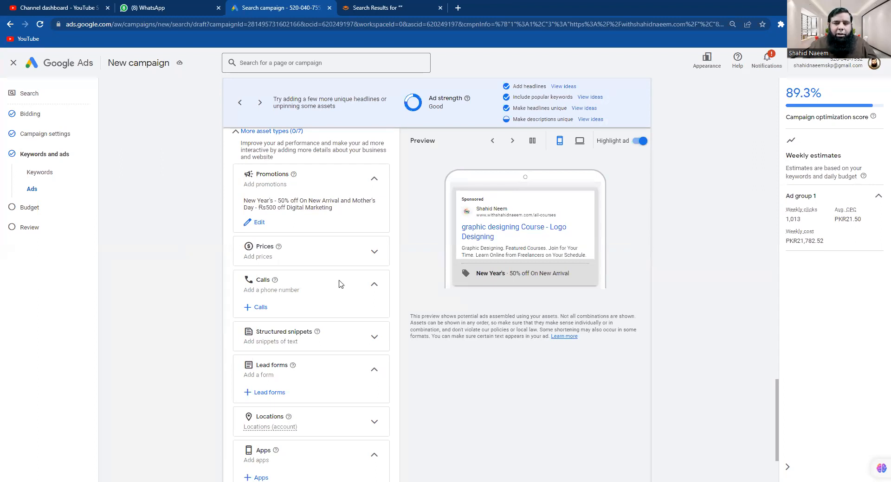
{"action": "left_click", "coordinate": [369, 258]}
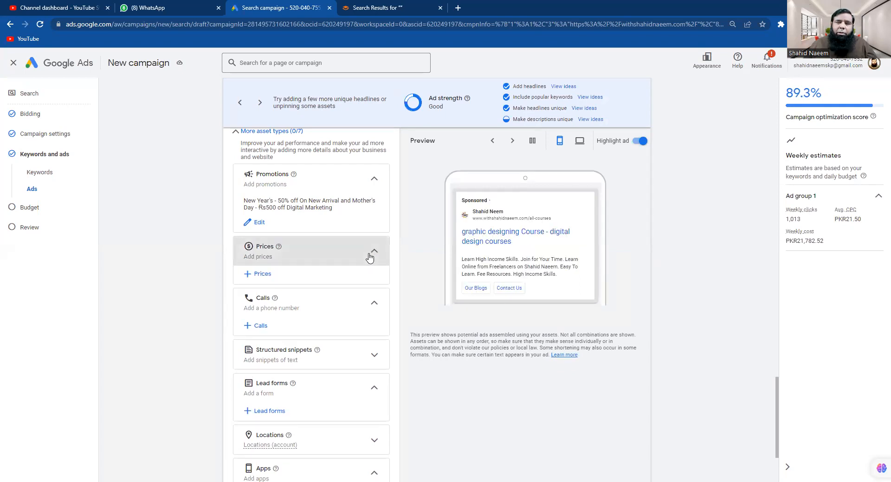
Start a campaign price asset with type Brands, currency USD and no price qualifier
{"action": "left_click", "coordinate": [256, 276]}
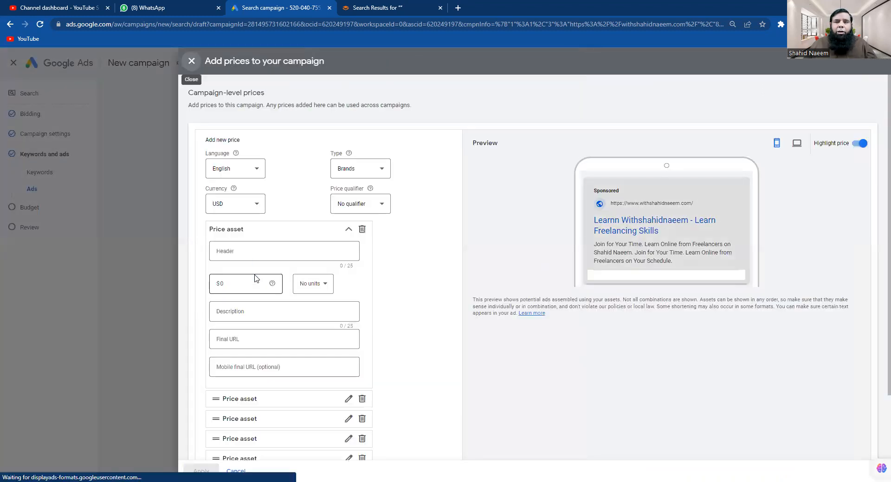
{"action": "left_click", "coordinate": [376, 174]}
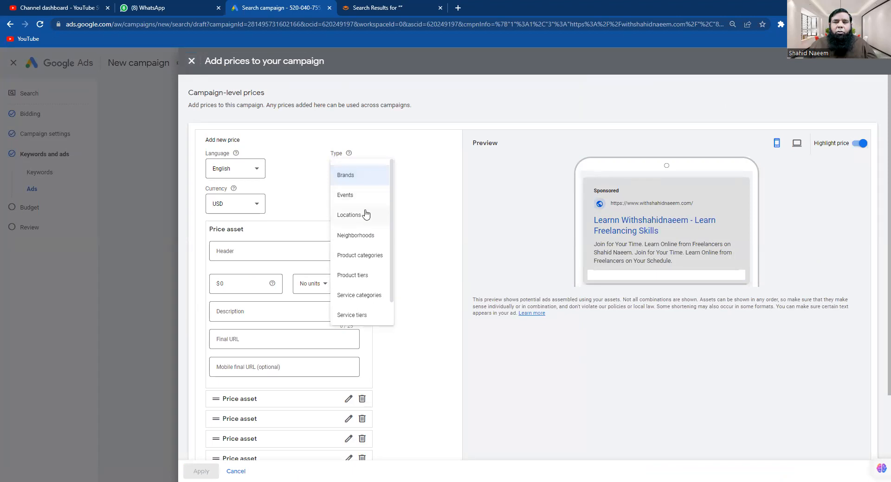
{"action": "left_click", "coordinate": [360, 181]}
{"action": "left_click", "coordinate": [258, 208]}
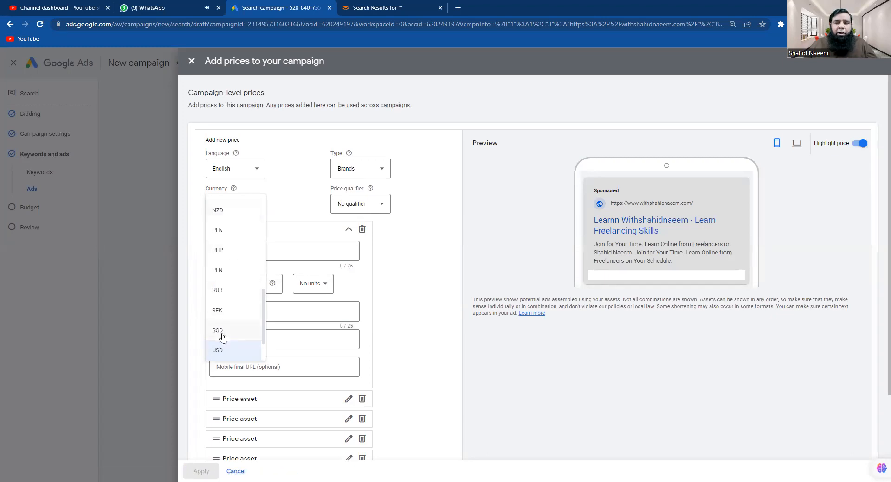
{"action": "left_click", "coordinate": [218, 353]}
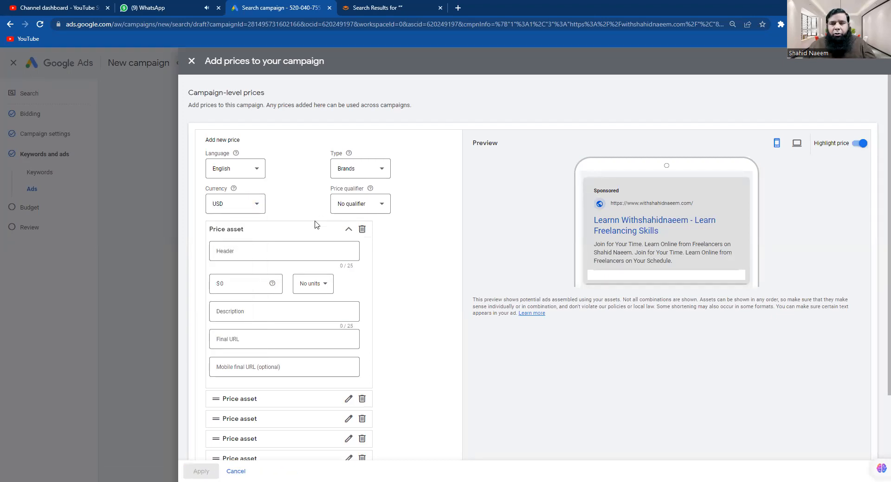
{"action": "left_click", "coordinate": [382, 208]}
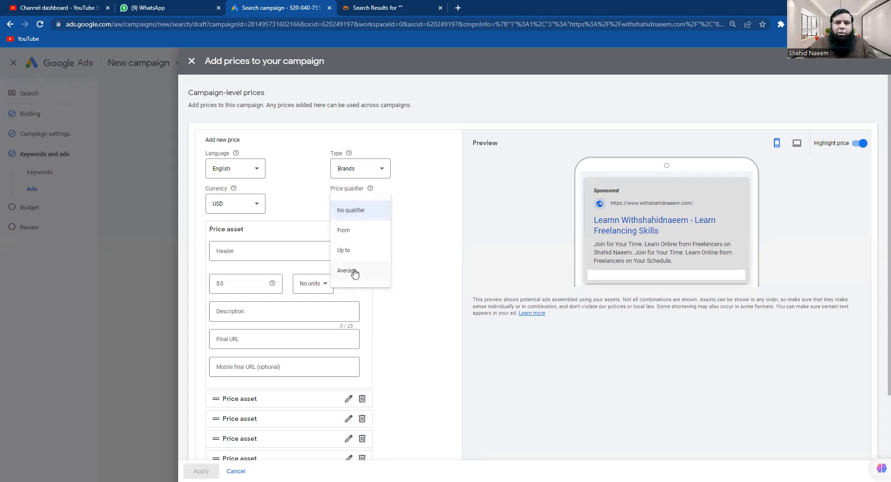
{"action": "left_click", "coordinate": [362, 211]}
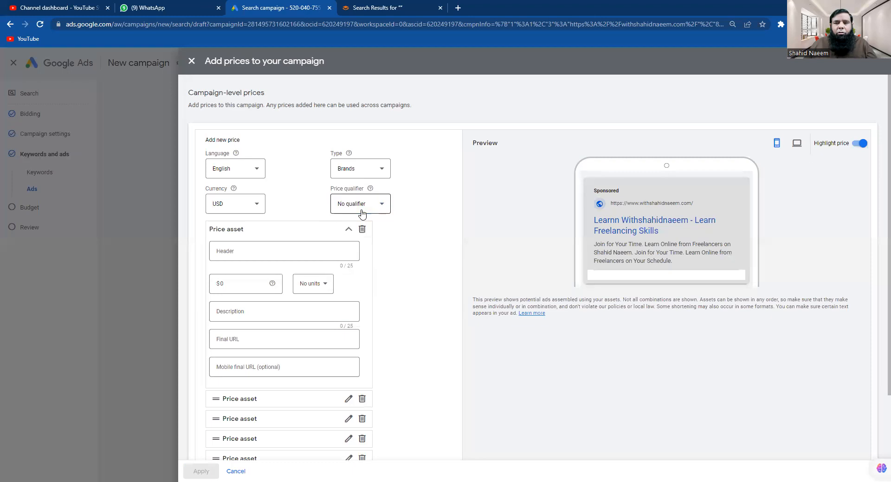
Fill in header 'New Bags', price 20, description 'new red b' and the all-courses final URL
{"action": "left_click", "coordinate": [239, 249]}
{"action": "type", "text": "New Bags"}
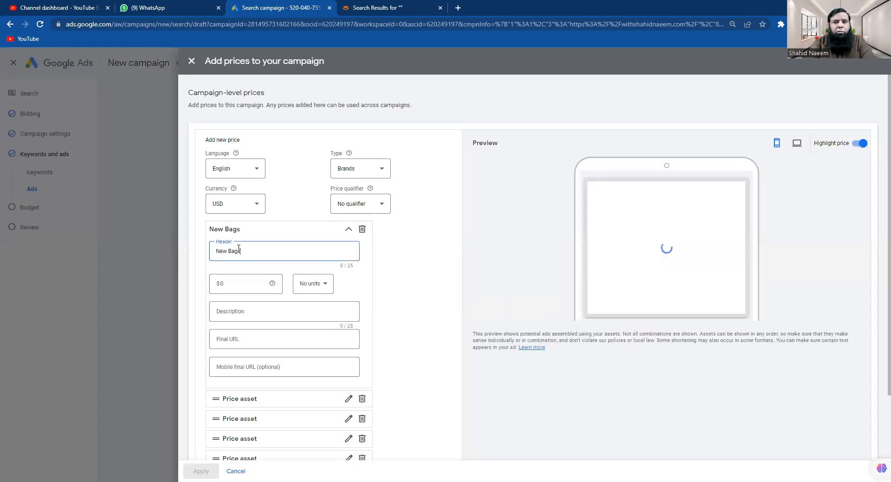
{"action": "left_click", "coordinate": [223, 287]}
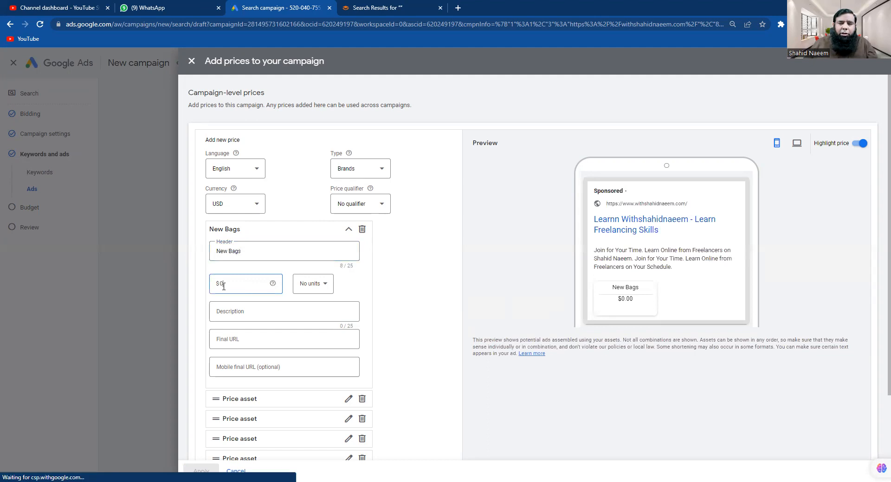
{"action": "type", "text": "2"}
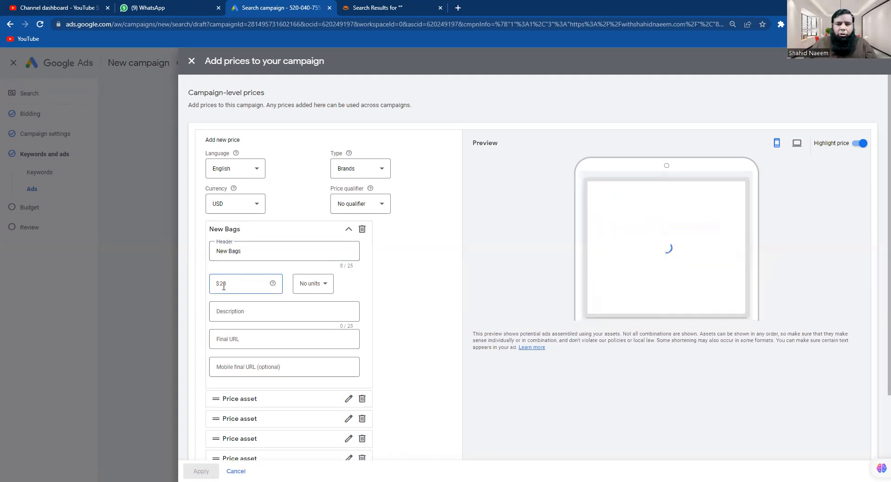
{"action": "type", "text": "0"}
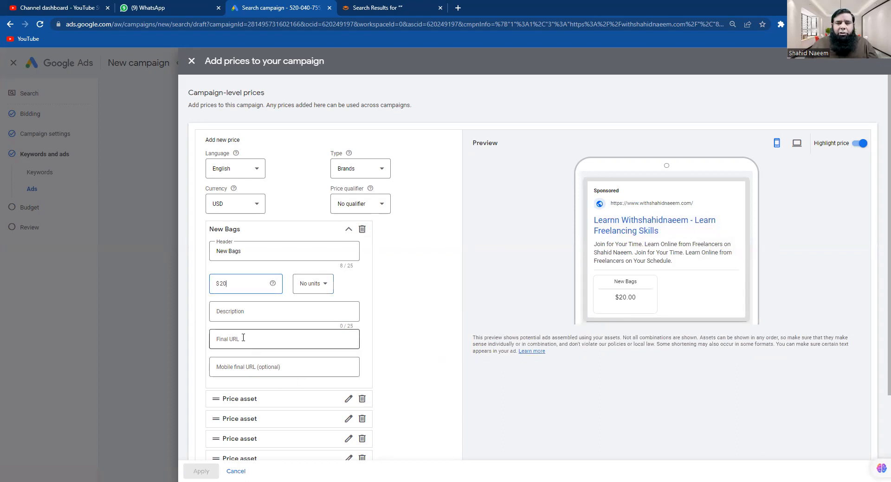
{"action": "left_click", "coordinate": [241, 310]}
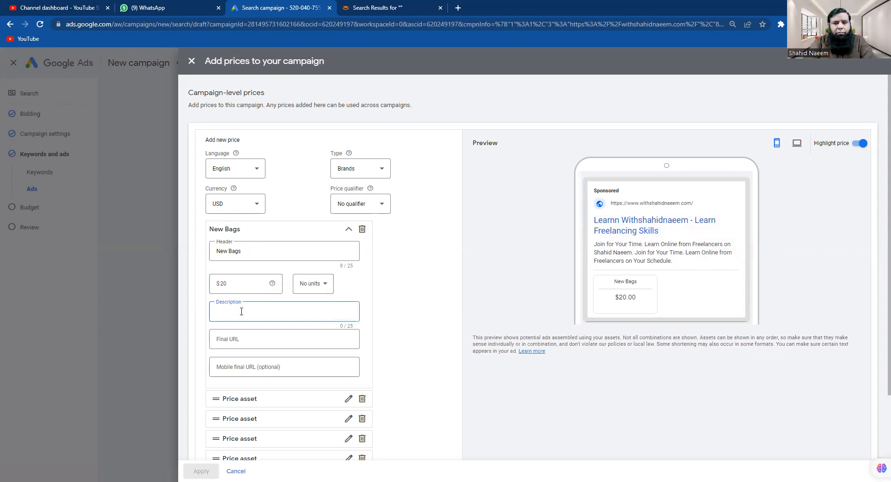
{"action": "type", "text": "new red bag"}
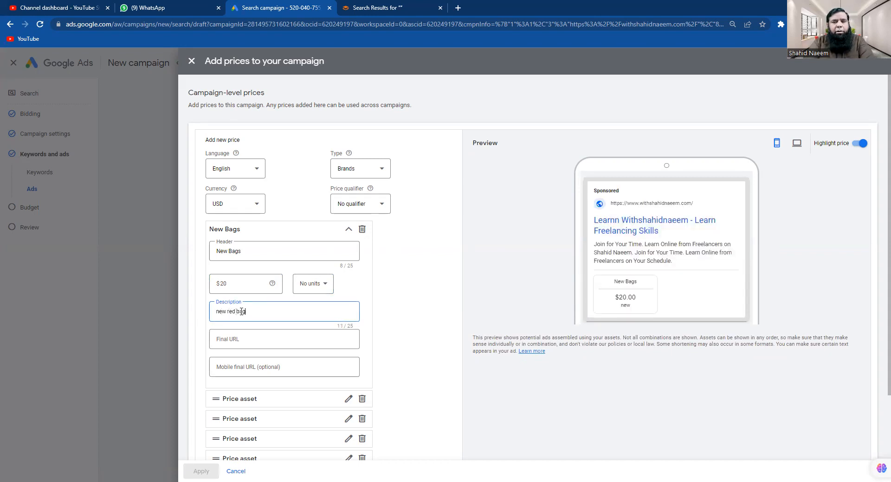
{"action": "left_click", "coordinate": [259, 338]}
{"action": "type", "text": "https://withshahidnaeem.com/all-courses/"}
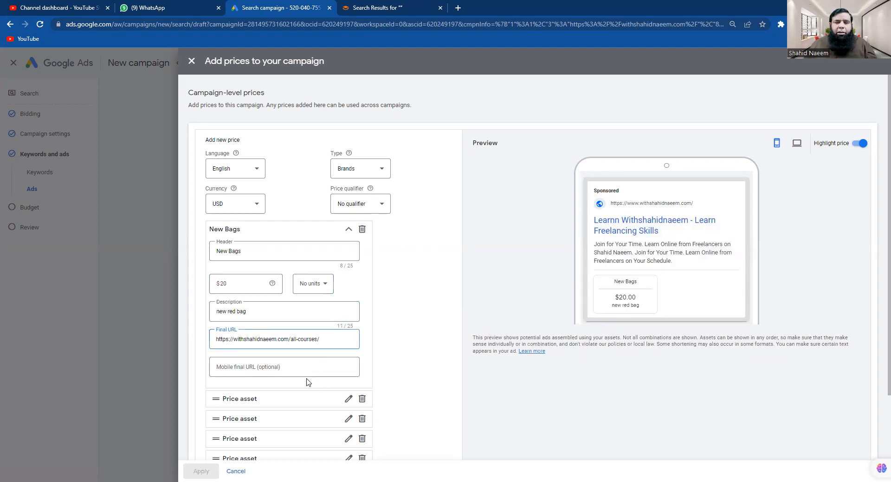
Discard the New Bags price and cancel the Add prices panel without adding prices
{"action": "scroll", "coordinate": [281, 375], "scroll_direction": "down", "scroll_amount": 2}
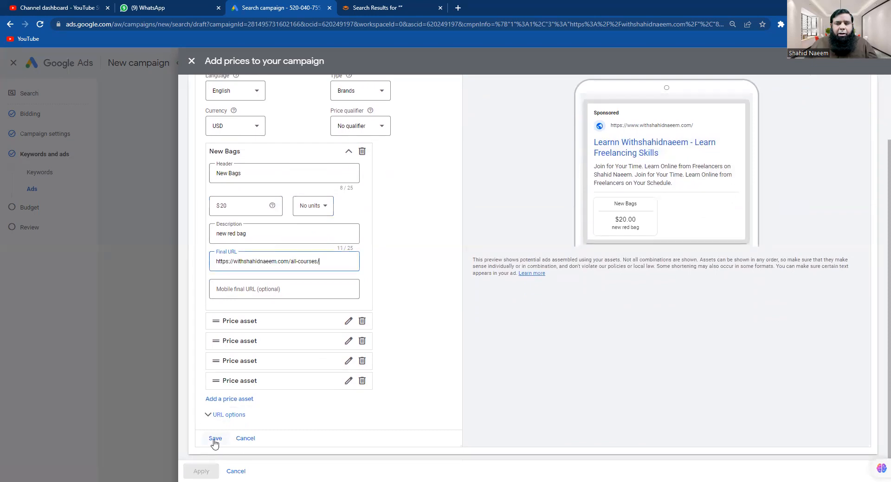
{"action": "left_click", "coordinate": [215, 438]}
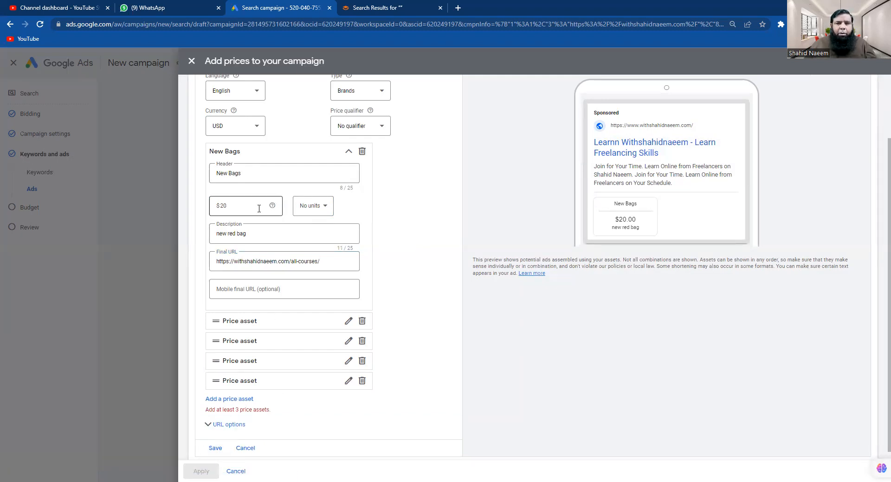
{"action": "scroll", "coordinate": [209, 417], "scroll_direction": "up", "scroll_amount": 1}
{"action": "scroll", "coordinate": [258, 371], "scroll_direction": "down", "scroll_amount": 1}
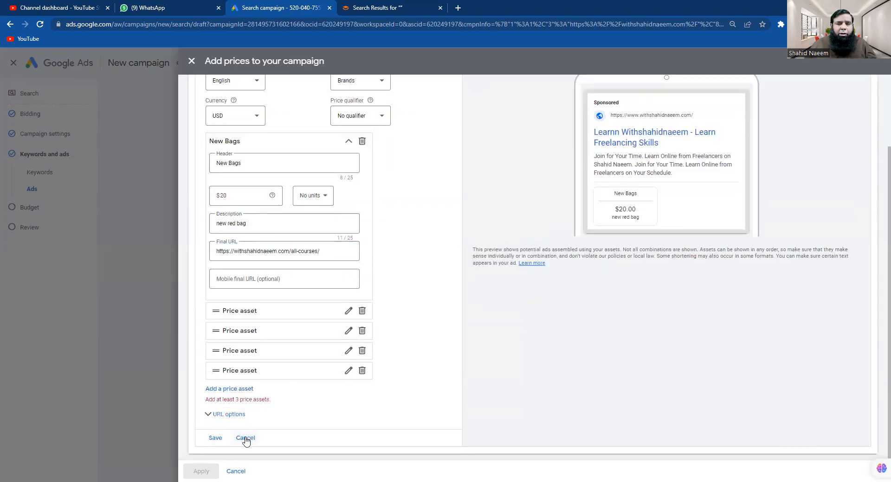
{"action": "left_click", "coordinate": [245, 438]}
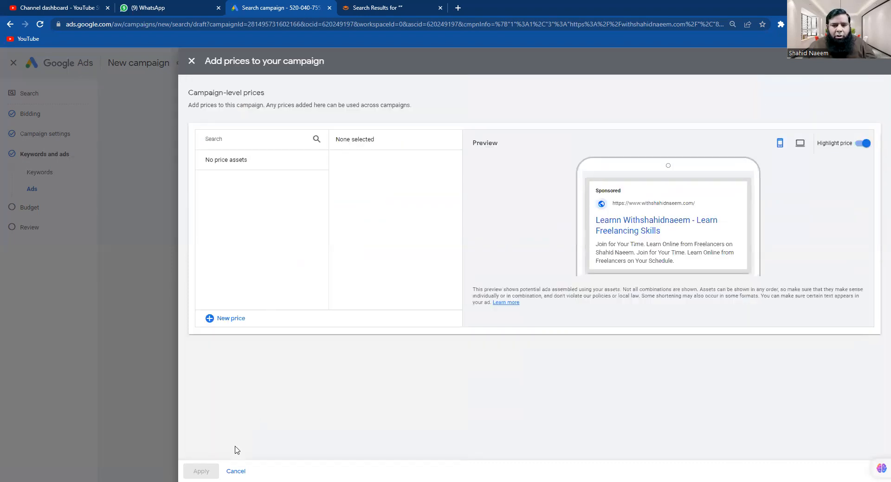
{"action": "left_click", "coordinate": [235, 471]}
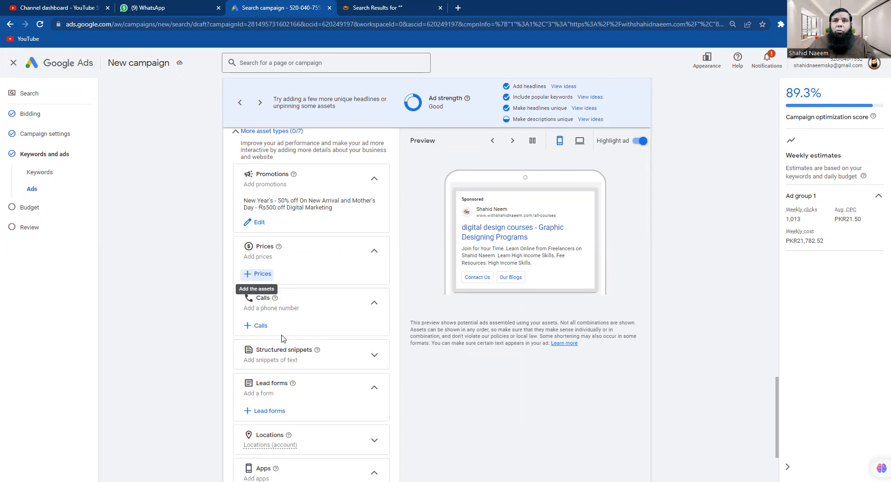
Start a new campaign call asset with Pakistan as the phone number's country
{"action": "left_click", "coordinate": [247, 328]}
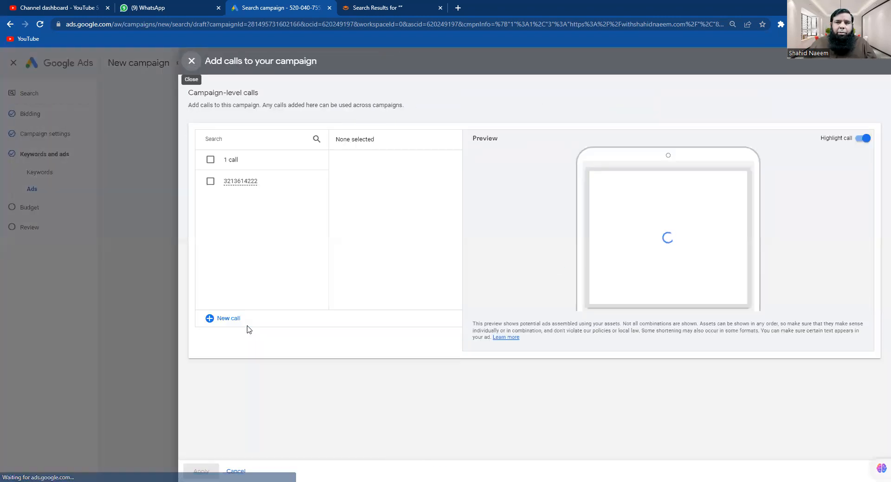
{"action": "left_click", "coordinate": [223, 319]}
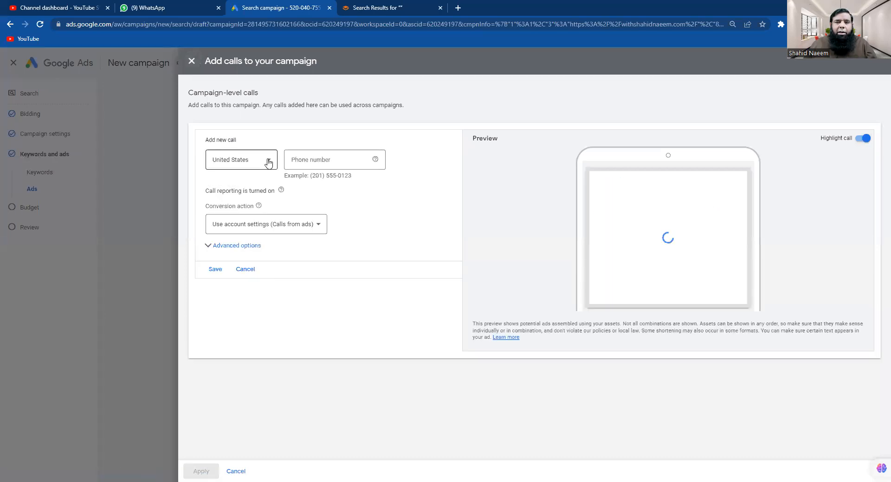
{"action": "left_click", "coordinate": [268, 161]}
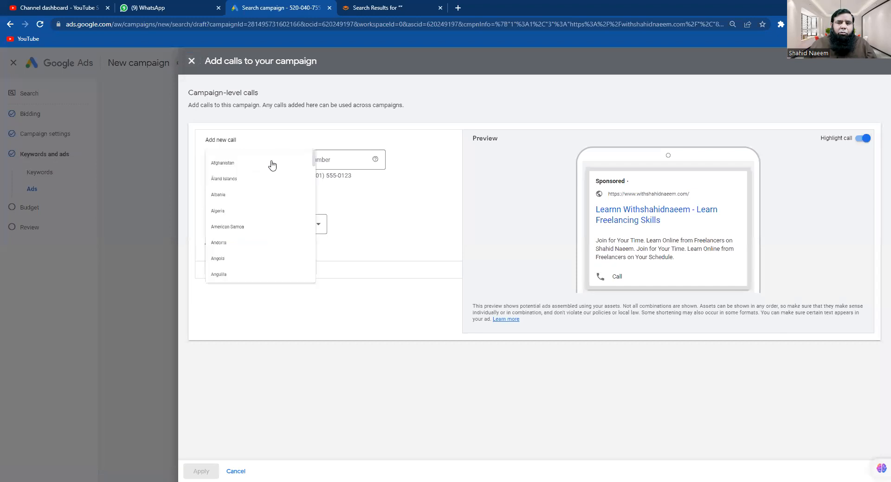
{"action": "left_click_drag", "start_coordinate": [342, 302], "coordinate": [343, 268]}
{"action": "scroll", "coordinate": [343, 268], "scroll_direction": "up", "scroll_amount": 1}
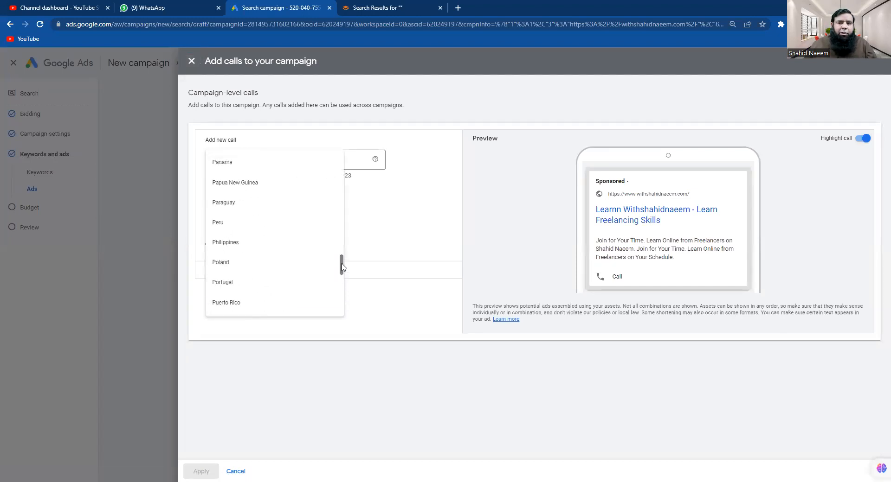
{"action": "scroll", "coordinate": [342, 266], "scroll_direction": "up", "scroll_amount": 3}
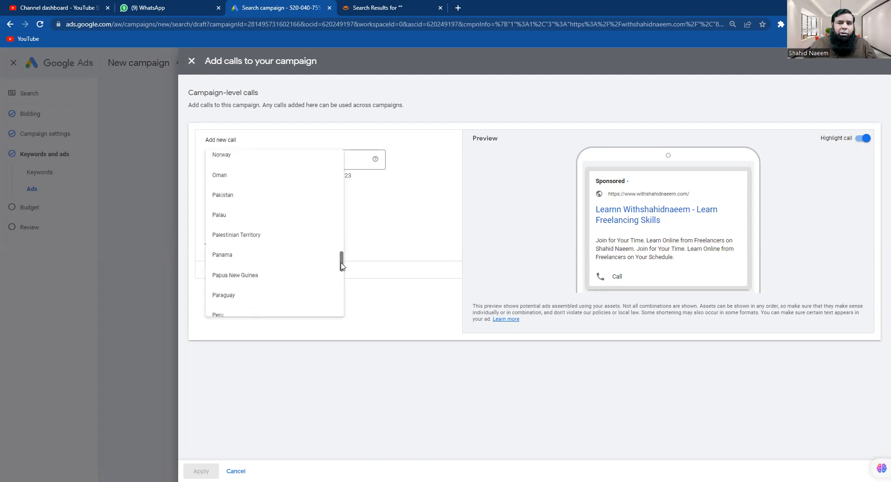
{"action": "left_click", "coordinate": [241, 196]}
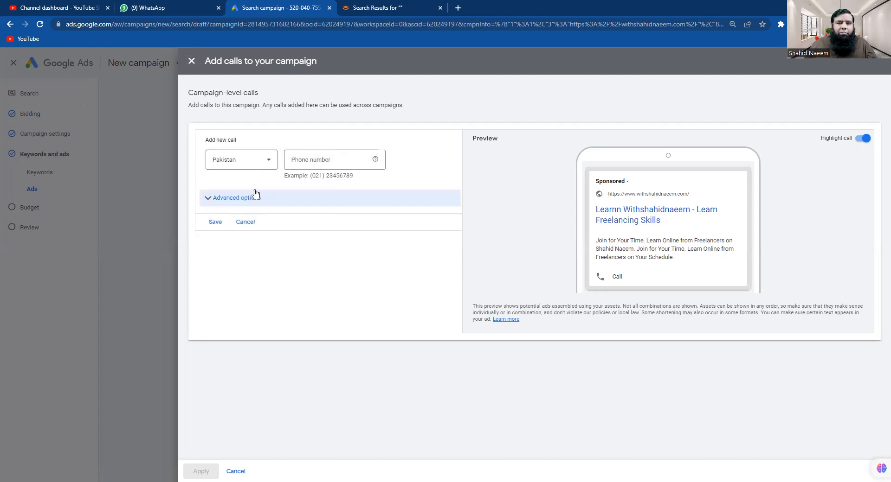
Enter the business phone number, keep All days scheduling, then save and apply the call asset
{"action": "left_click", "coordinate": [339, 159]}
{"action": "type", "text": "0333"}
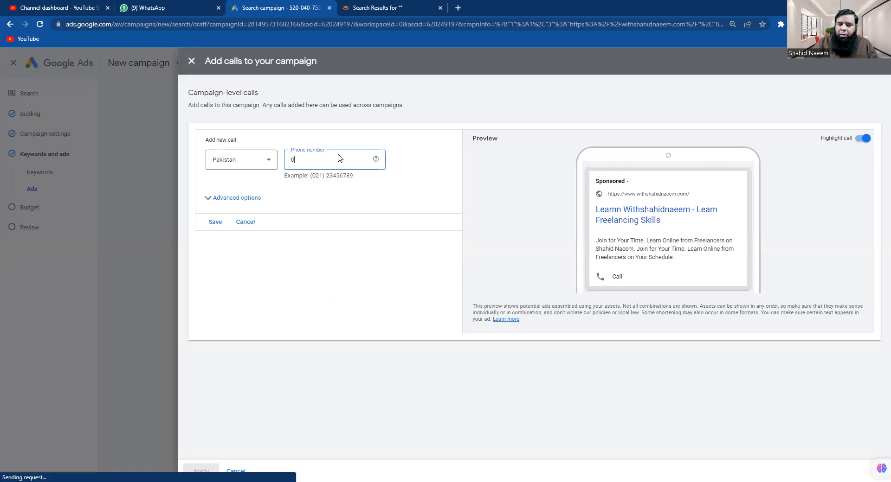
{"action": "key", "text": "BackSpace"}
{"action": "key", "text": "BackSpace"}
{"action": "key", "text": "BackSpace"}
{"action": "key", "text": "BackSpace"}
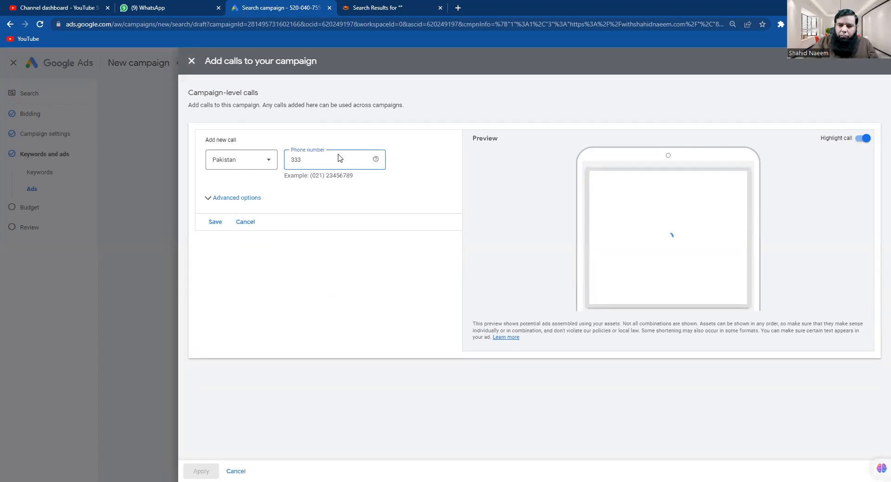
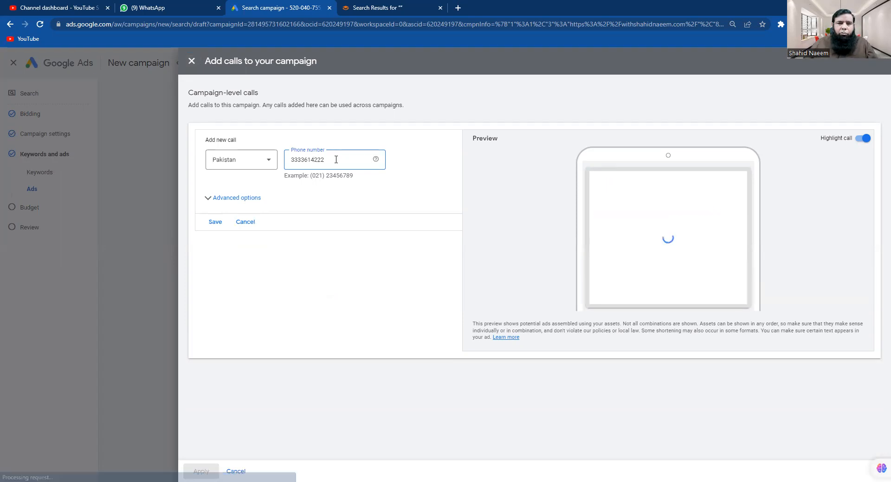
{"action": "left_click", "coordinate": [208, 198]}
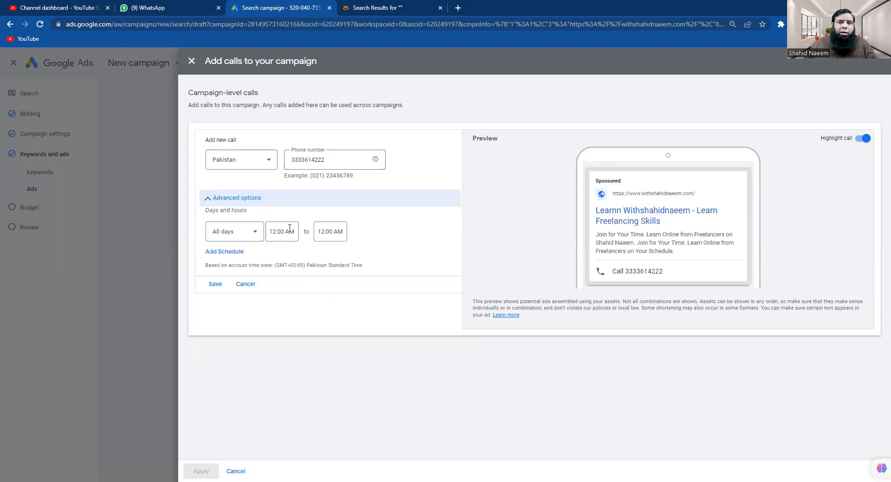
{"action": "left_click", "coordinate": [253, 232]}
{"action": "left_click", "coordinate": [253, 237]}
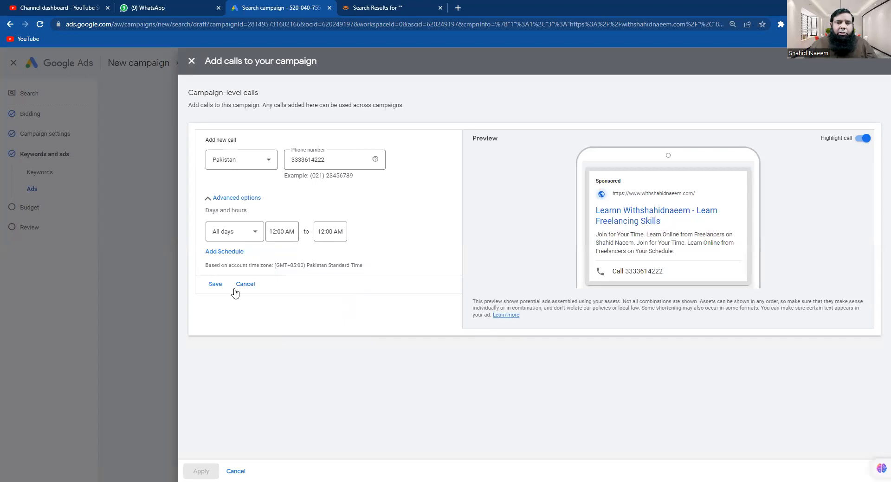
{"action": "left_click", "coordinate": [215, 284]}
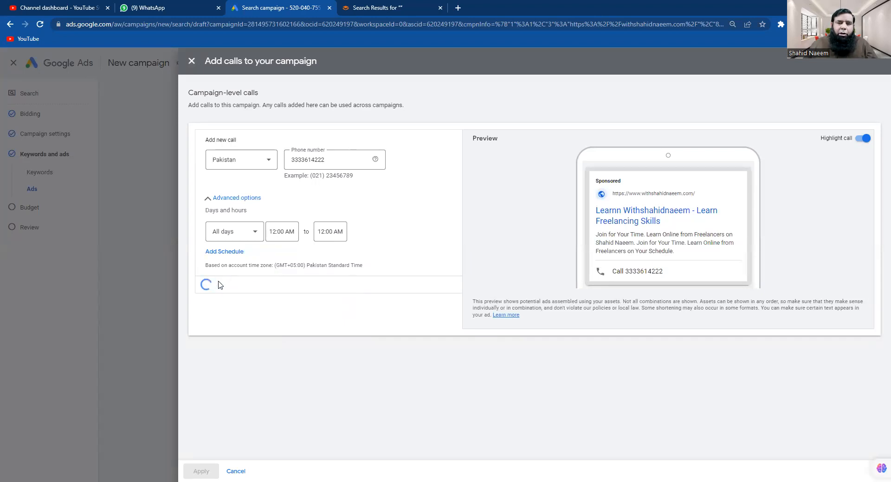
{"action": "left_click", "coordinate": [202, 471]}
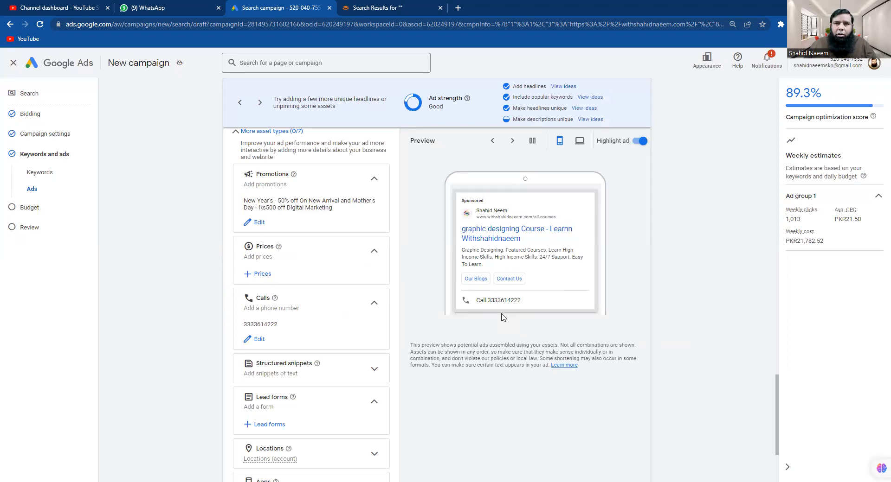
Expand the Structured snippets section and start adding campaign structured snippets
{"action": "scroll", "coordinate": [439, 406], "scroll_direction": "down", "scroll_amount": 1}
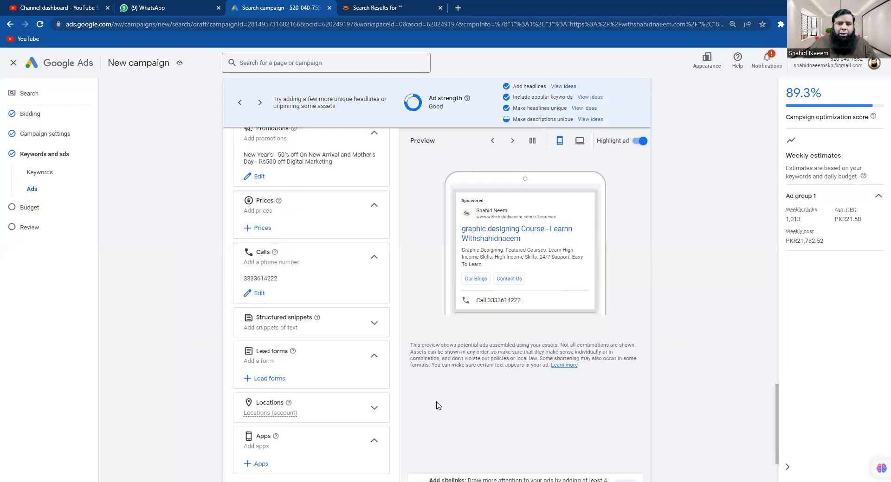
{"action": "scroll", "coordinate": [436, 406], "scroll_direction": "down", "scroll_amount": 2}
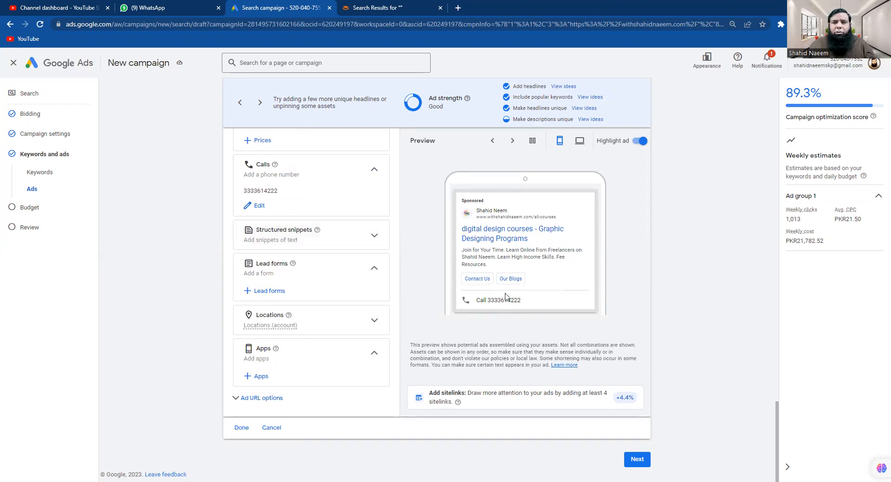
{"action": "left_click", "coordinate": [372, 240]}
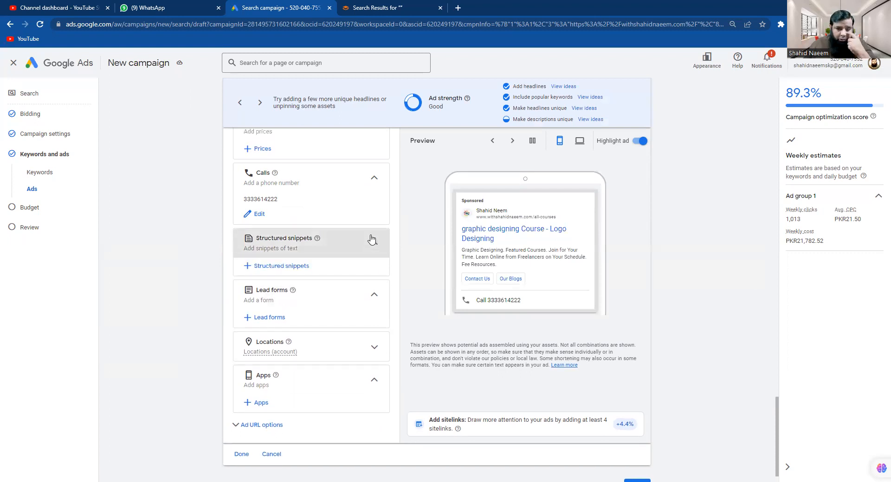
{"action": "left_click", "coordinate": [262, 267]}
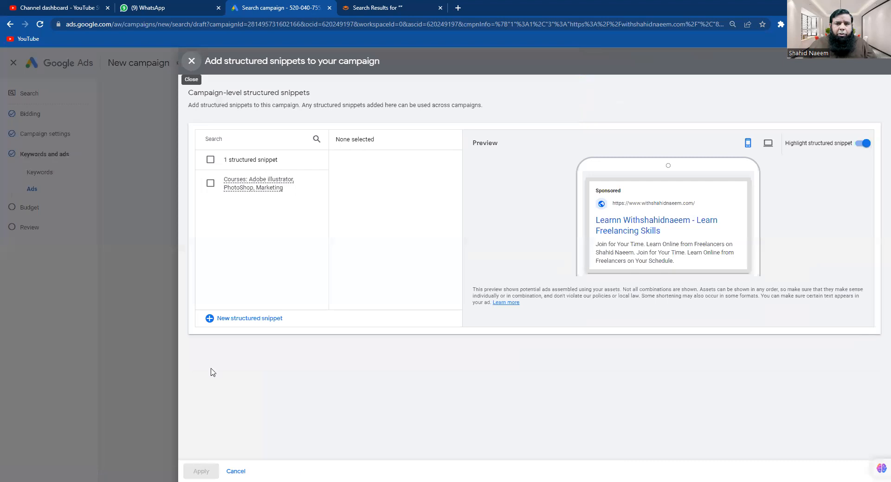
Create, save and apply a Courses structured snippet with values Adobe illustrat, Fiverr and Freelancing
{"action": "left_click", "coordinate": [233, 319]}
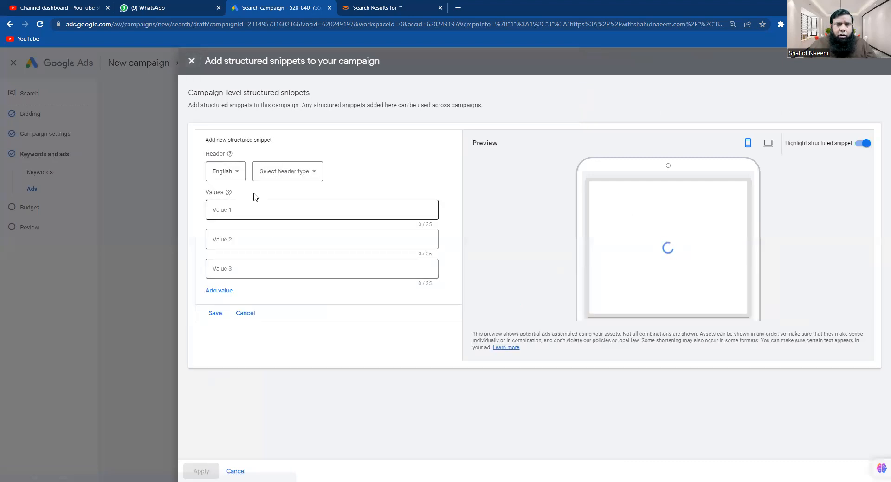
{"action": "left_click", "coordinate": [299, 176]}
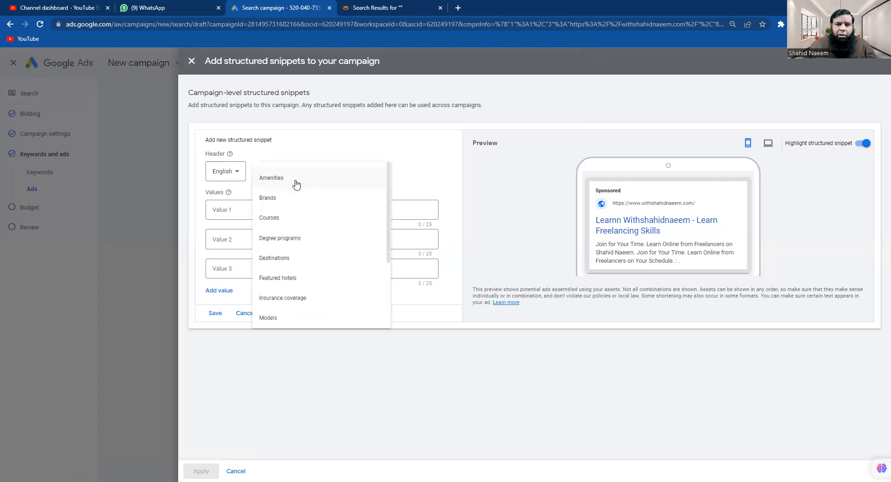
{"action": "left_click", "coordinate": [286, 219]}
{"action": "left_click", "coordinate": [262, 209]}
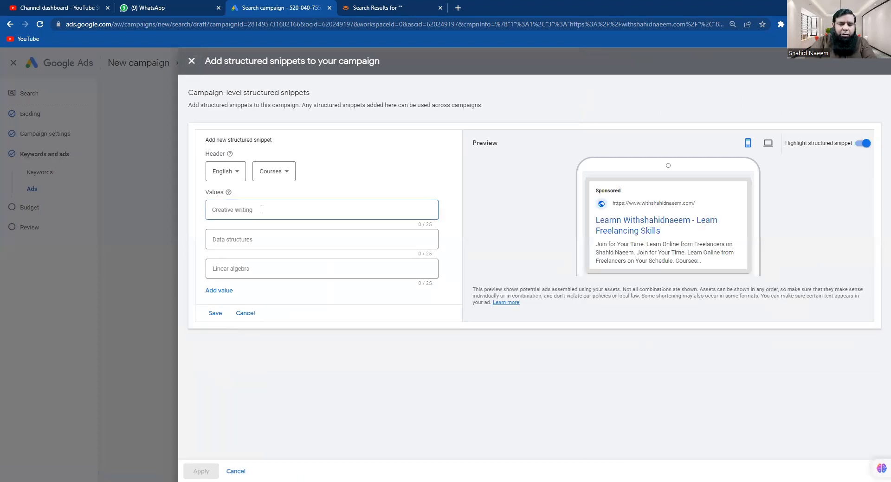
{"action": "type", "text": "Adobe illustrat"}
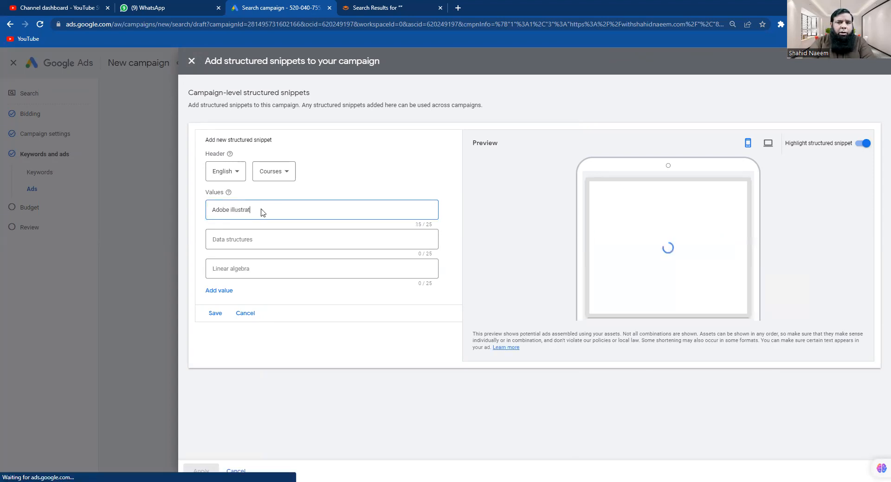
{"action": "left_click", "coordinate": [254, 241]}
{"action": "type", "text": "Fiverr"}
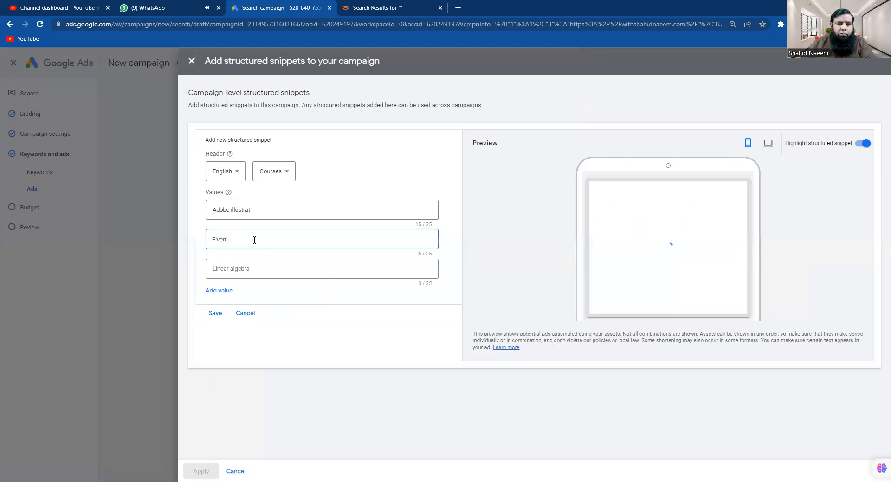
{"action": "left_click", "coordinate": [246, 266]}
{"action": "type", "text": "F"}
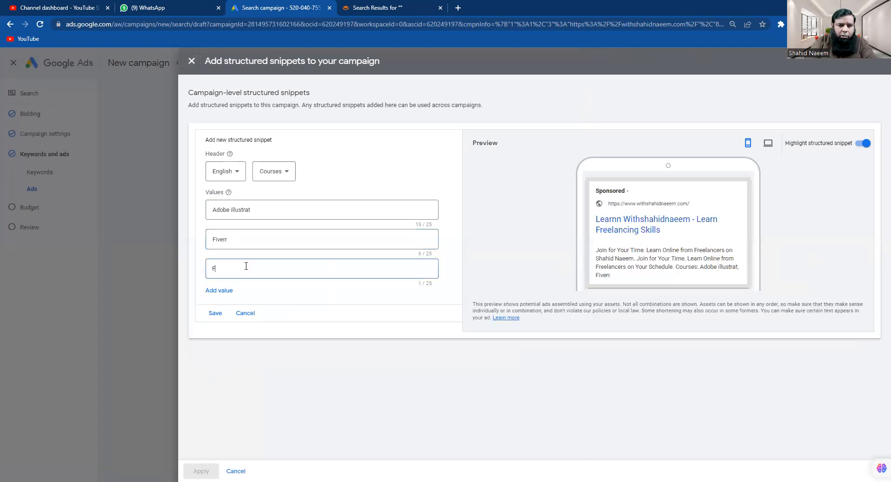
{"action": "type", "text": "reelancing"}
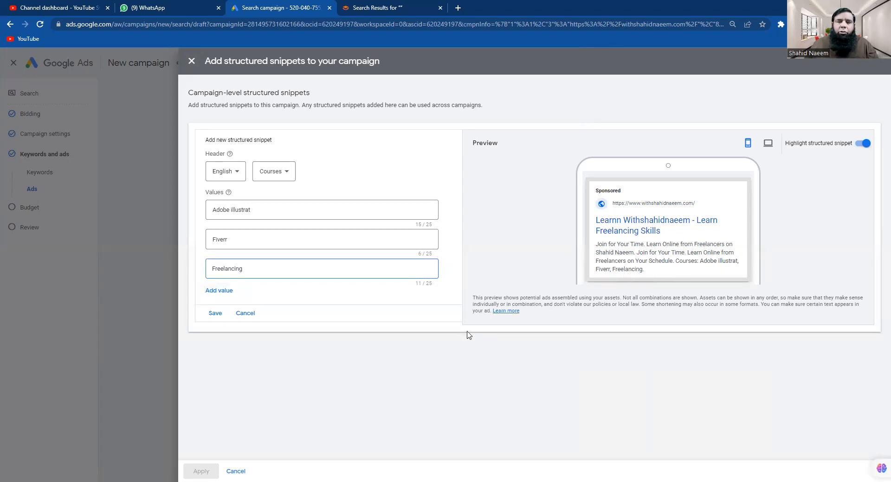
{"action": "left_click", "coordinate": [215, 313]}
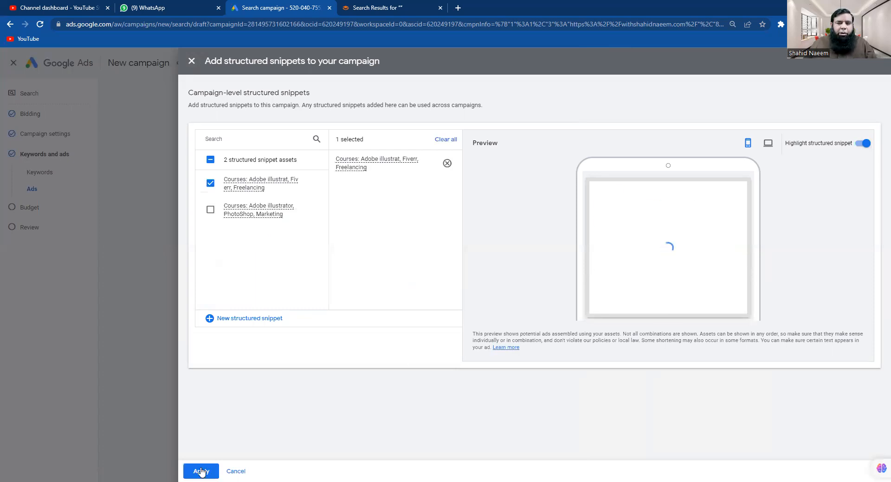
{"action": "left_click", "coordinate": [201, 472]}
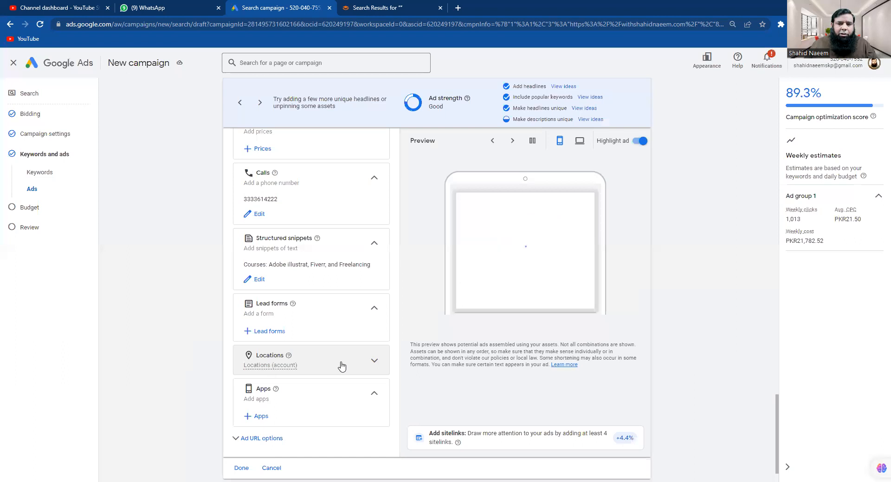
Open the campaign's lead form options at the bottom of the ad editor
{"action": "scroll", "coordinate": [341, 367], "scroll_direction": "down", "scroll_amount": 1}
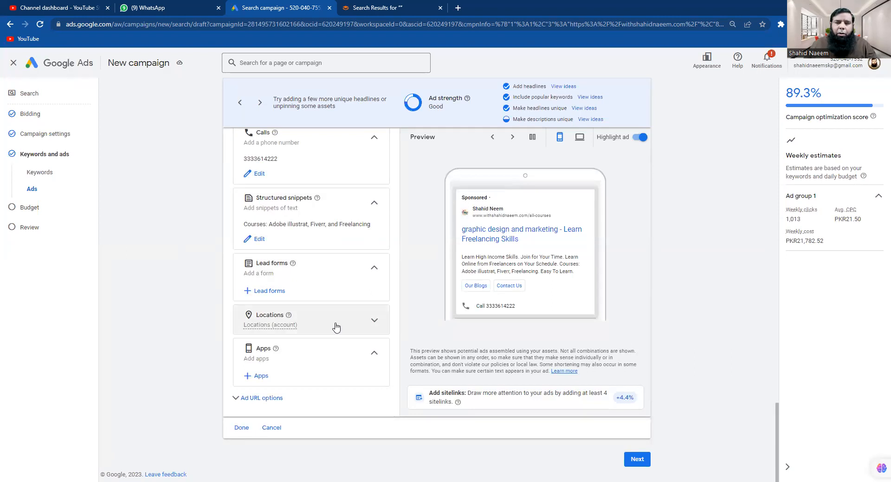
{"action": "left_click", "coordinate": [264, 293]}
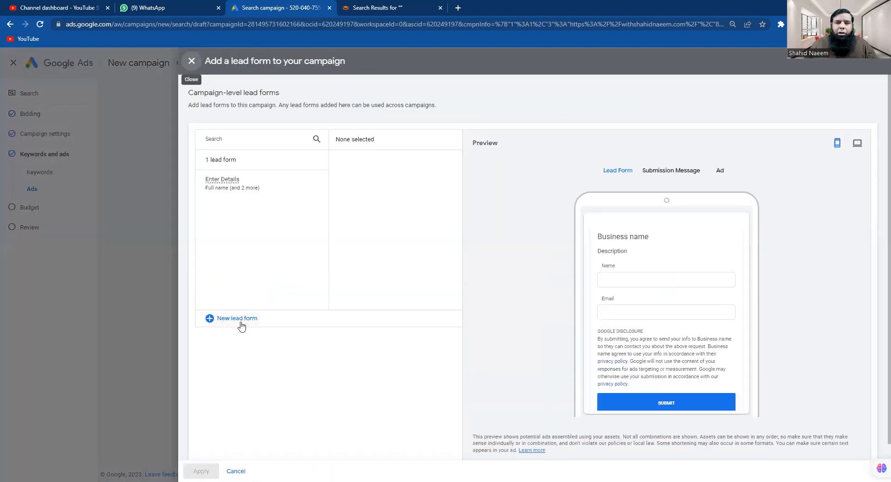
Start a new lead form with headline 'Enter Your Details', the business name, and description 'Learn Courses'
{"action": "left_click", "coordinate": [241, 325]}
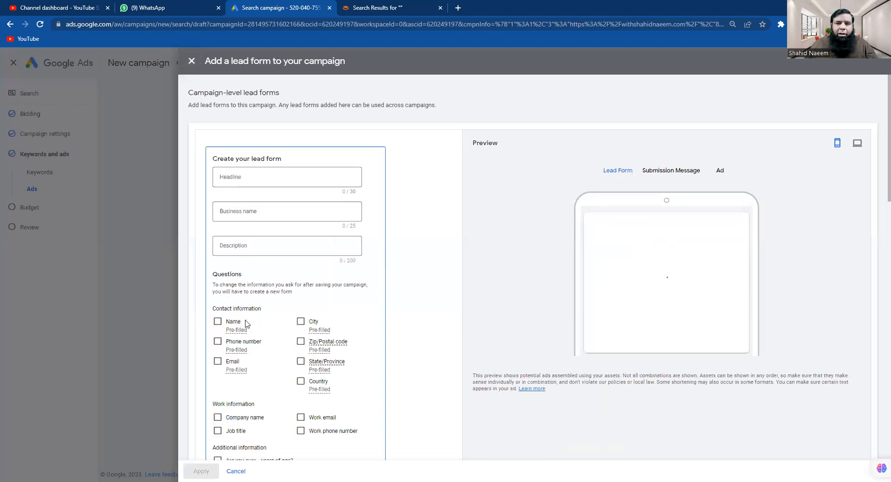
{"action": "left_click", "coordinate": [262, 180]}
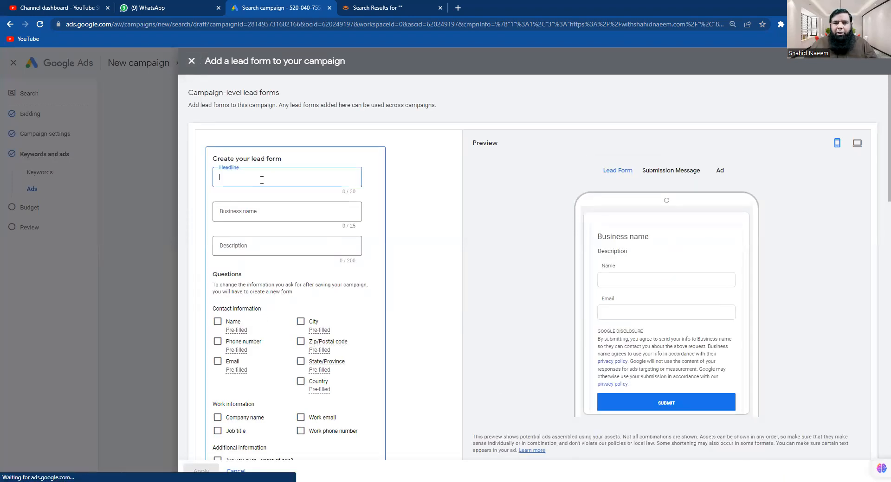
{"action": "type", "text": "Enter"}
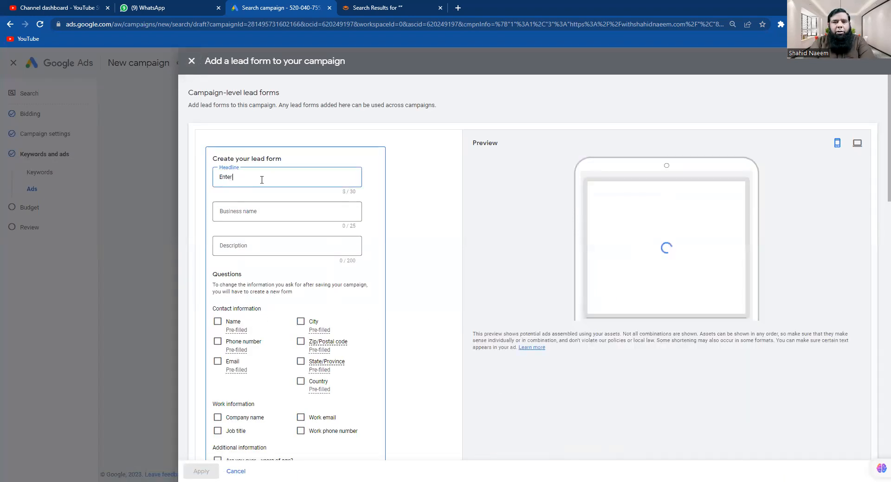
{"action": "type", "text": " Your D"}
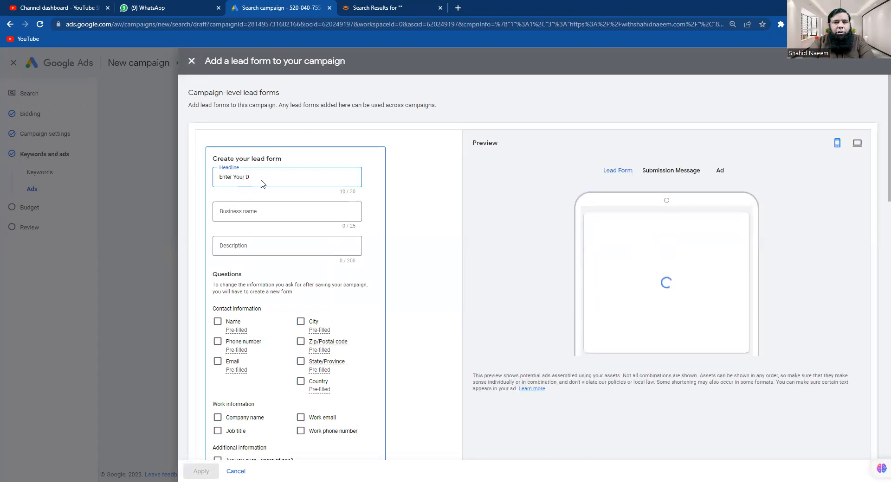
{"action": "type", "text": "etails"}
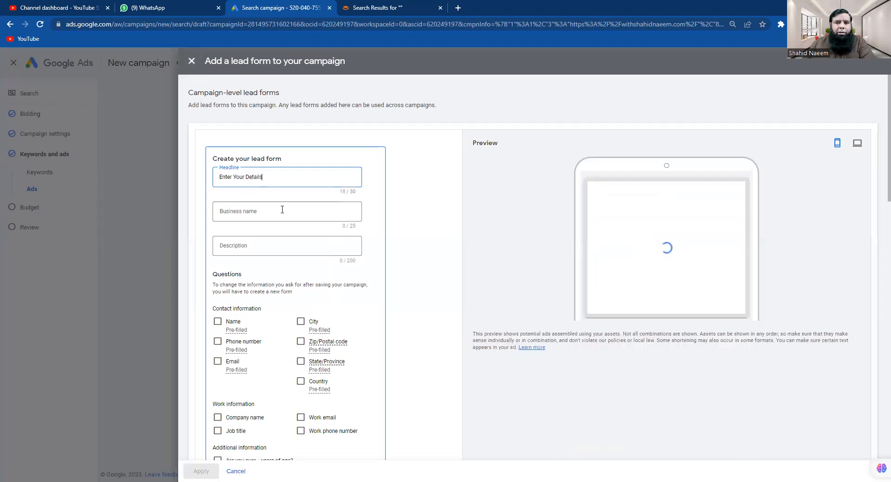
{"action": "left_click", "coordinate": [282, 209]}
{"action": "type", "text": "Shahid Naeem"}
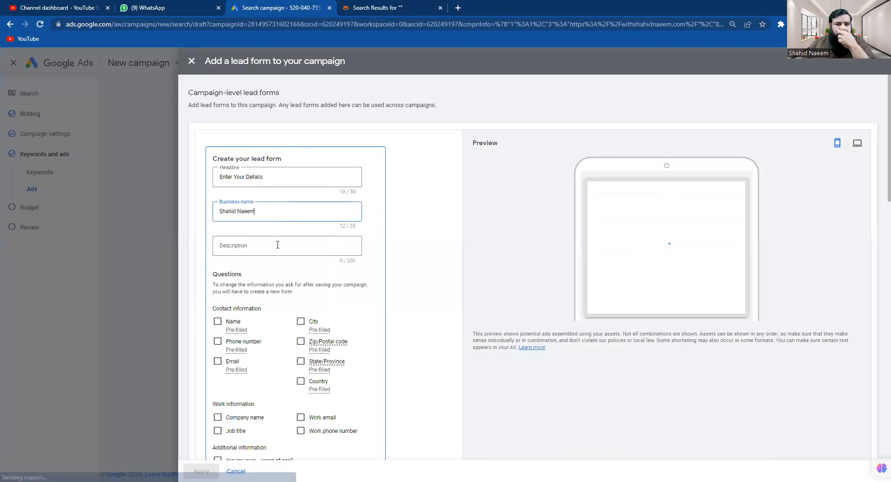
{"action": "left_click", "coordinate": [278, 245]}
{"action": "type", "text": "4"}
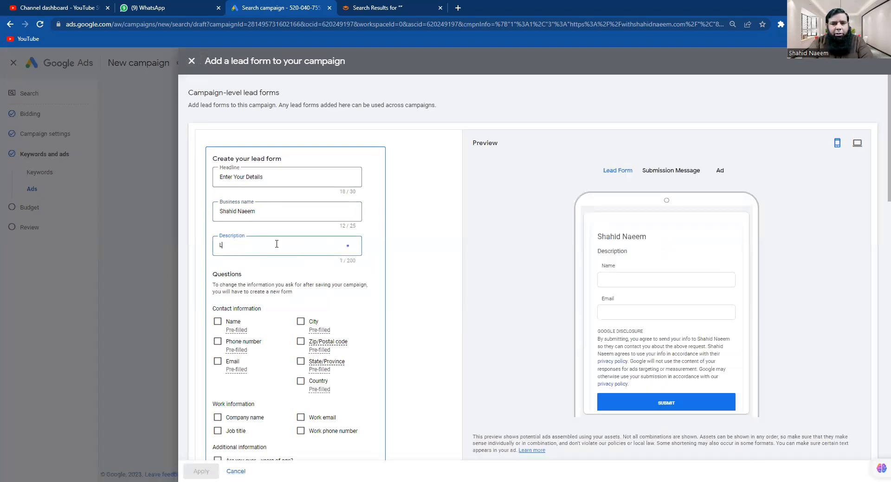
{"action": "type", "text": "earn Courses"}
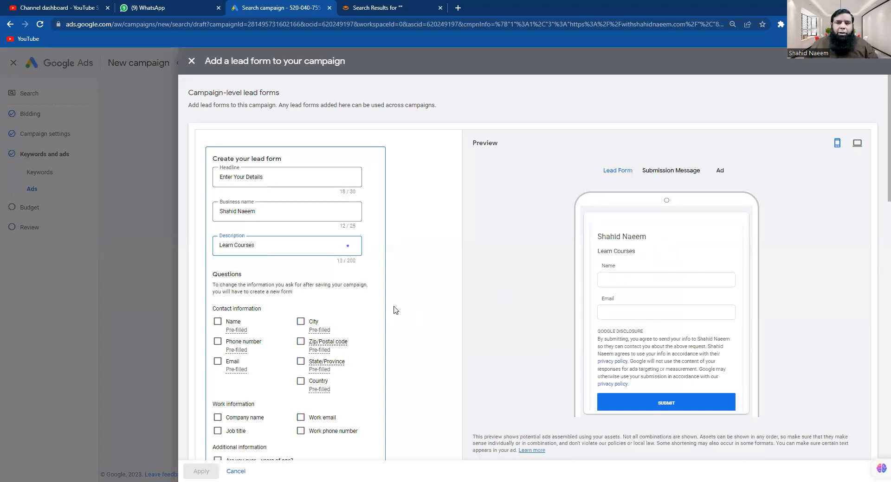
Have the lead form ask for full name, phone number and city
{"action": "scroll", "coordinate": [400, 339], "scroll_direction": "down", "scroll_amount": 2}
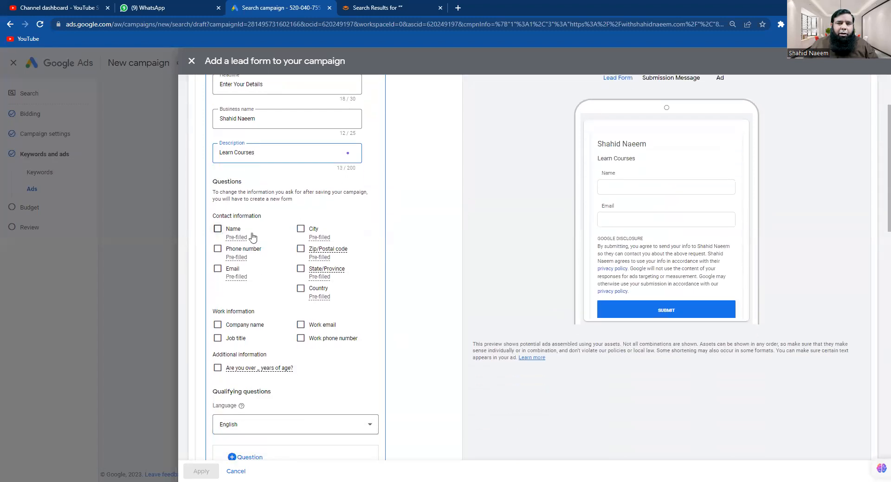
{"action": "left_click", "coordinate": [218, 229]}
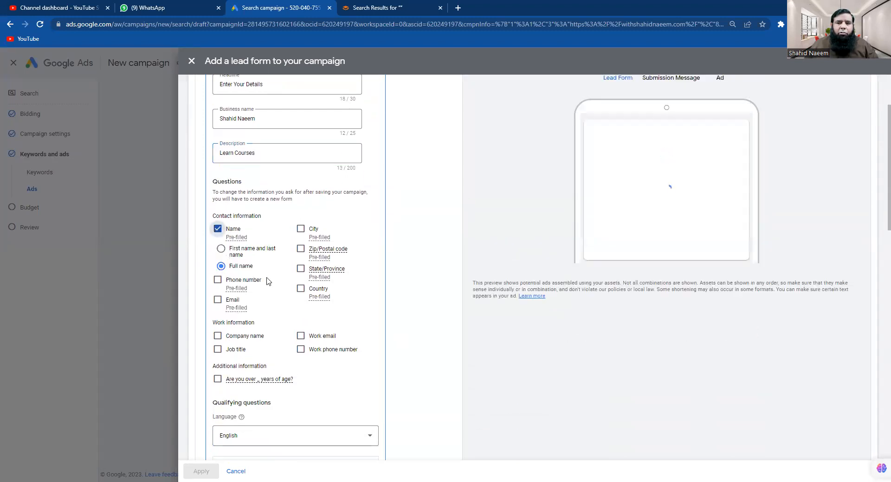
{"action": "left_click", "coordinate": [217, 280]}
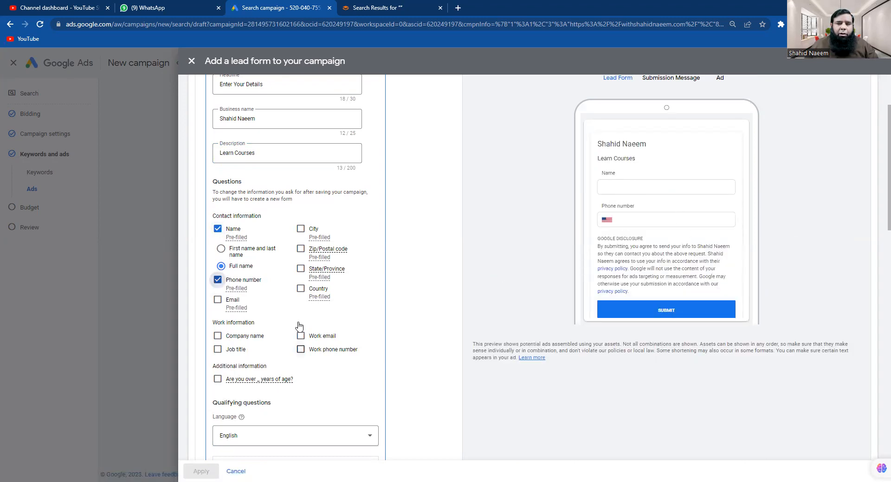
{"action": "left_click", "coordinate": [300, 229]}
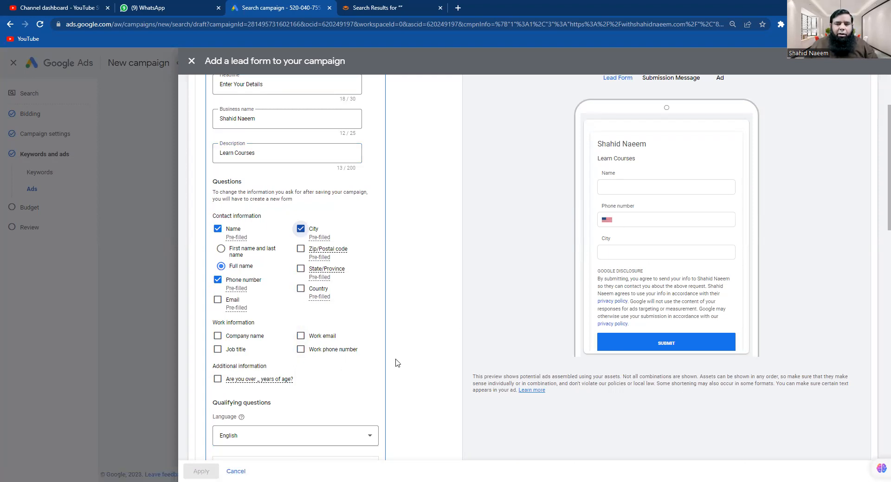
{"action": "scroll", "coordinate": [395, 364], "scroll_direction": "down", "scroll_amount": 5}
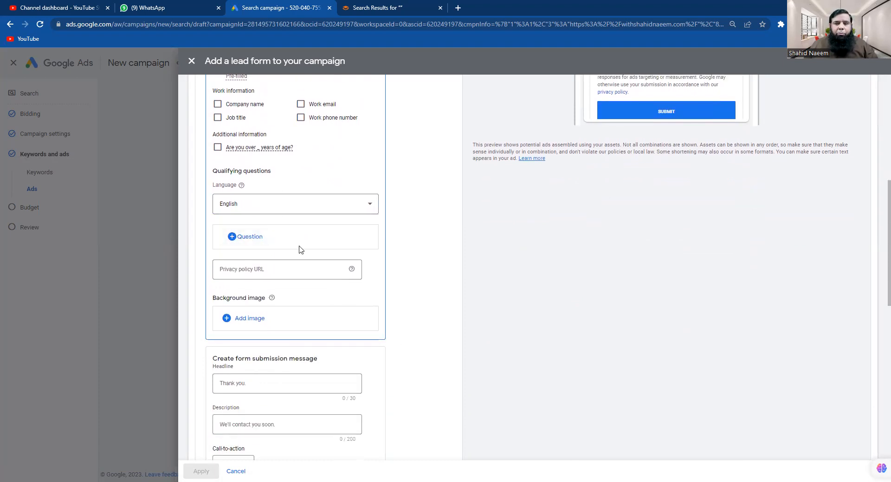
{"action": "scroll", "coordinate": [692, 250], "scroll_direction": "up", "scroll_amount": 1}
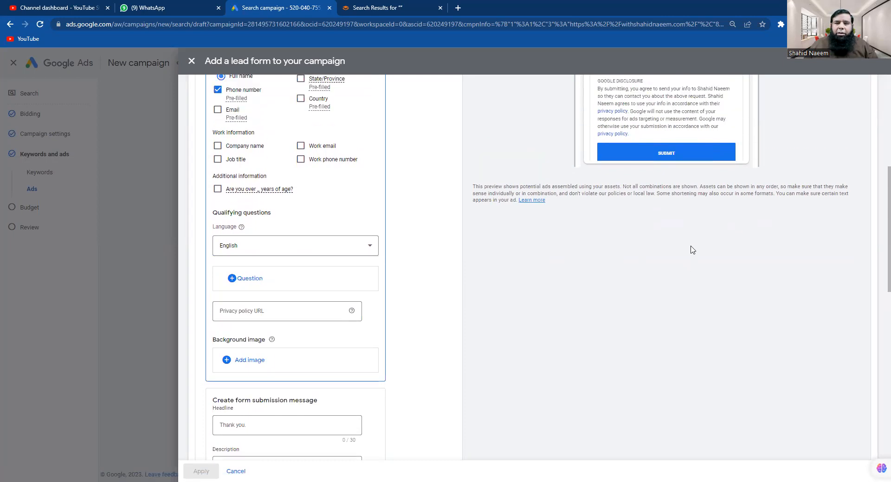
{"action": "scroll", "coordinate": [692, 250], "scroll_direction": "up", "scroll_amount": 3}
{"action": "scroll", "coordinate": [331, 416], "scroll_direction": "down", "scroll_amount": 2}
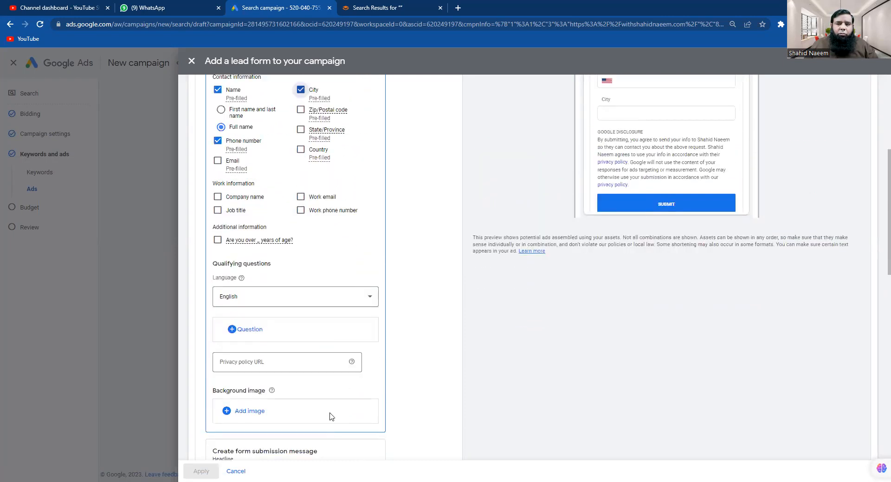
Set the World-population-surrounding-the-Earth image, cropped 1.91:1, as the lead form background
{"action": "left_click", "coordinate": [248, 420]}
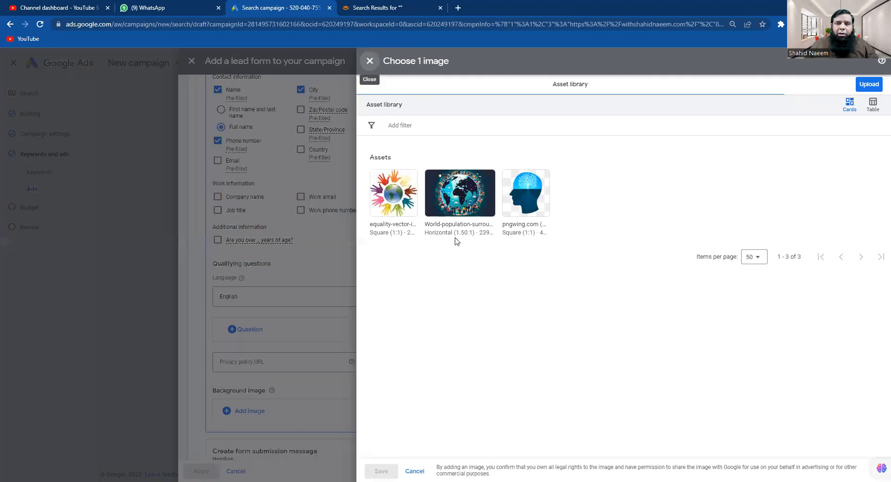
{"action": "left_click", "coordinate": [455, 207]}
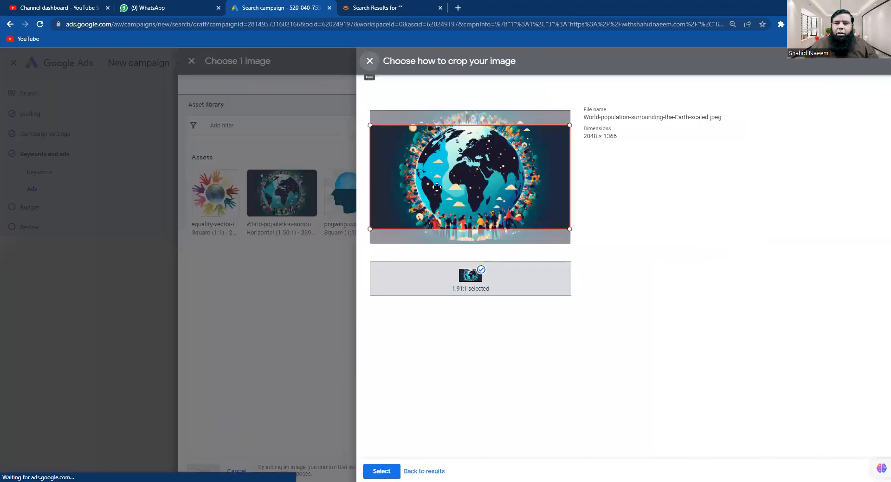
{"action": "left_click", "coordinate": [385, 472]}
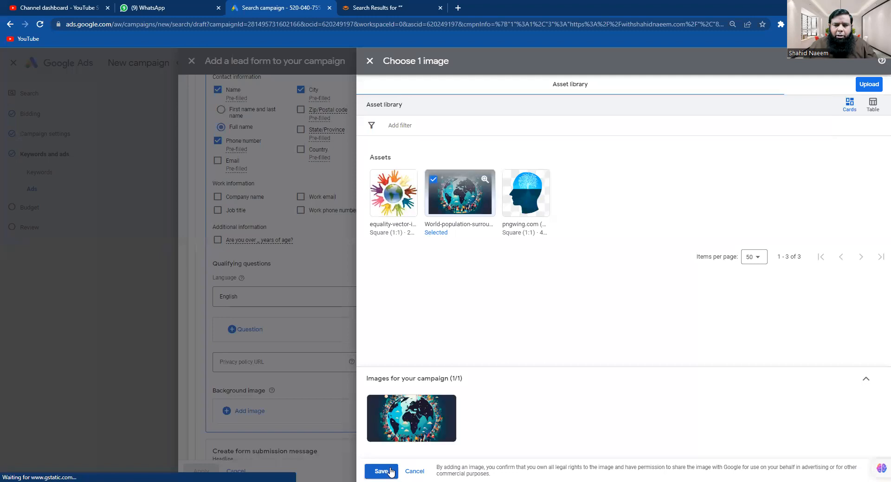
{"action": "left_click", "coordinate": [390, 472]}
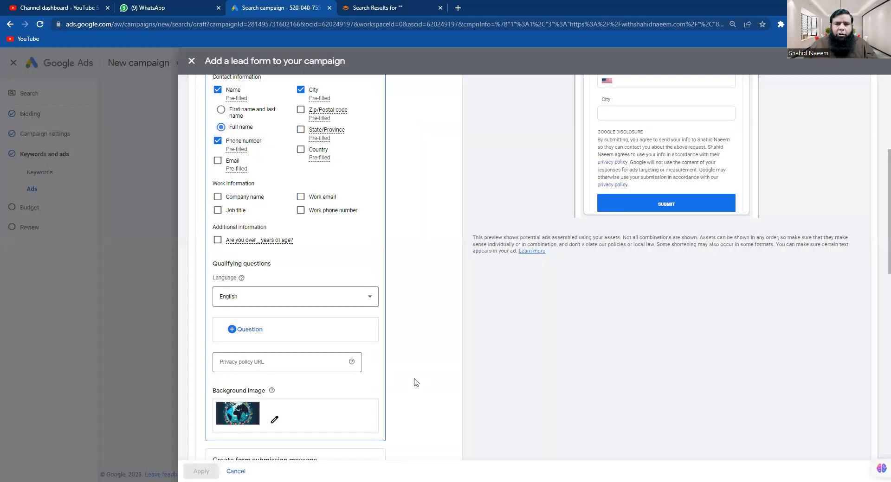
Paste the all-courses page address as the thank-you message's call-to-action link
{"action": "scroll", "coordinate": [550, 382], "scroll_direction": "down", "scroll_amount": 8}
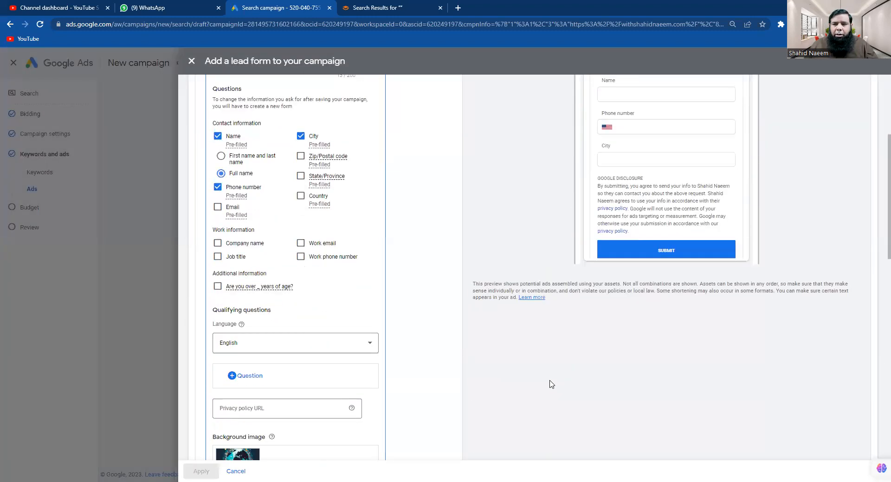
{"action": "scroll", "coordinate": [312, 370], "scroll_direction": "down", "scroll_amount": 2}
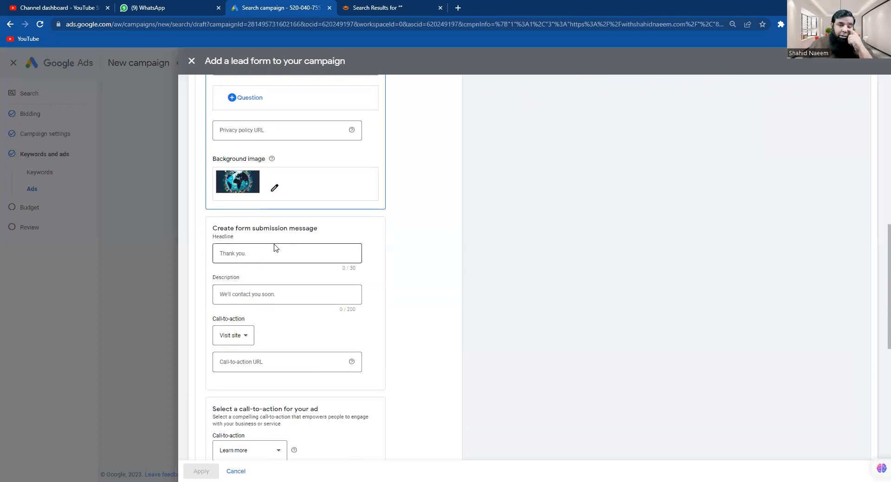
{"action": "scroll", "coordinate": [273, 244], "scroll_direction": "down", "scroll_amount": 2}
{"action": "left_click", "coordinate": [249, 164]}
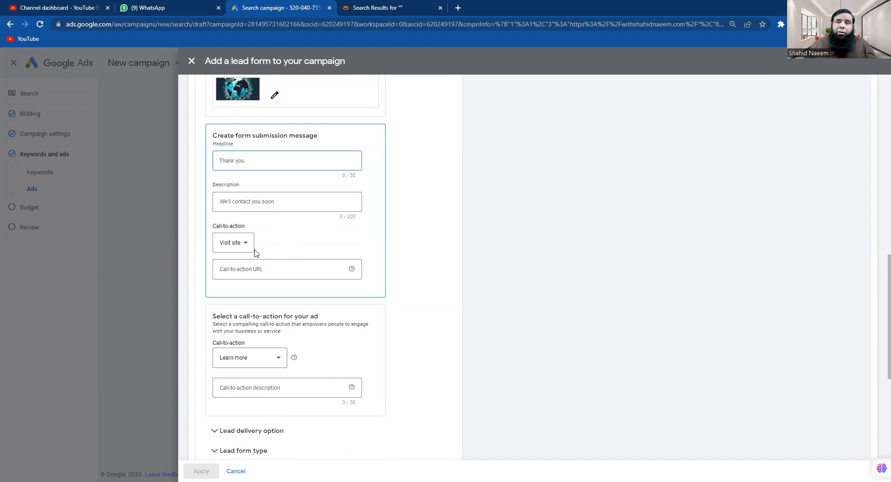
{"action": "left_click", "coordinate": [244, 272]}
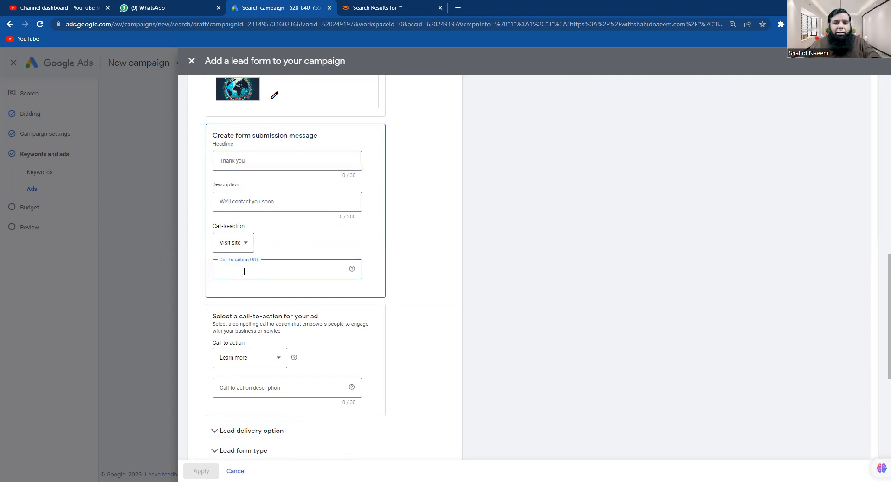
{"action": "type", "text": "https://withshahidnaeem.com/all-courses/"}
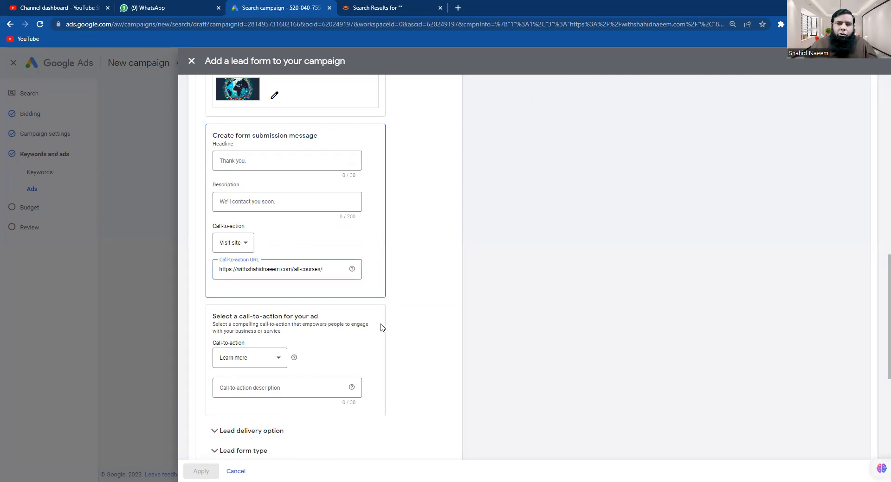
{"action": "scroll", "coordinate": [384, 329], "scroll_direction": "down", "scroll_amount": 4}
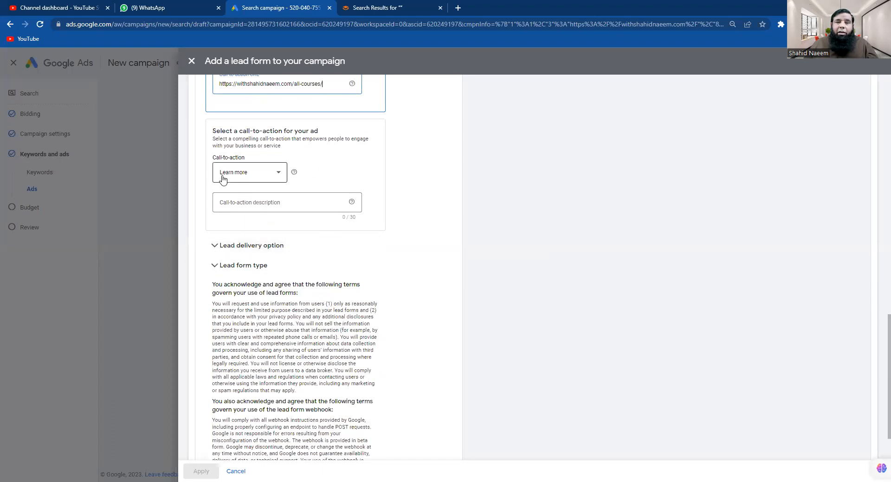
Choose Contact us as the call-to-action and paste the all-courses page as the privacy policy URL
{"action": "left_click", "coordinate": [278, 177]}
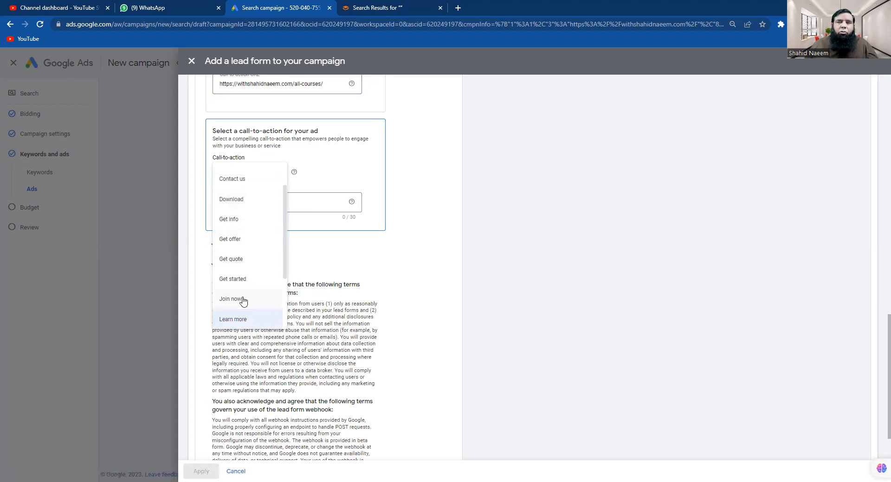
{"action": "left_click", "coordinate": [246, 180]}
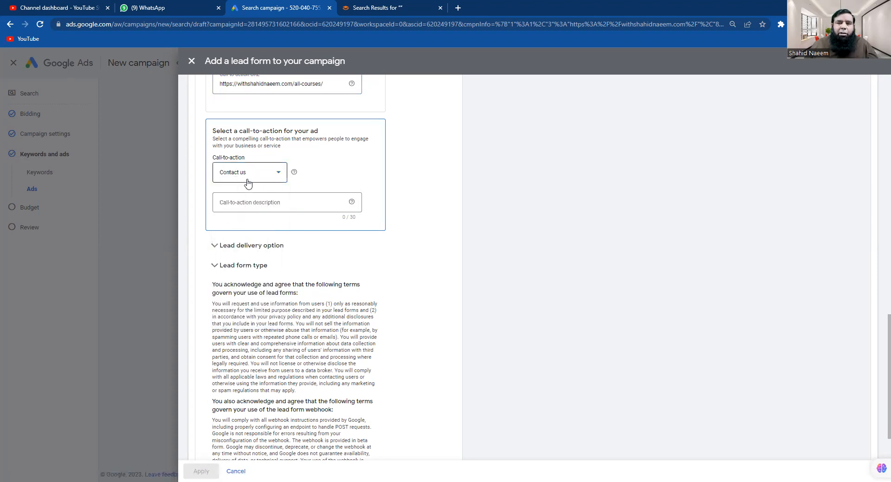
{"action": "left_click", "coordinate": [291, 202]}
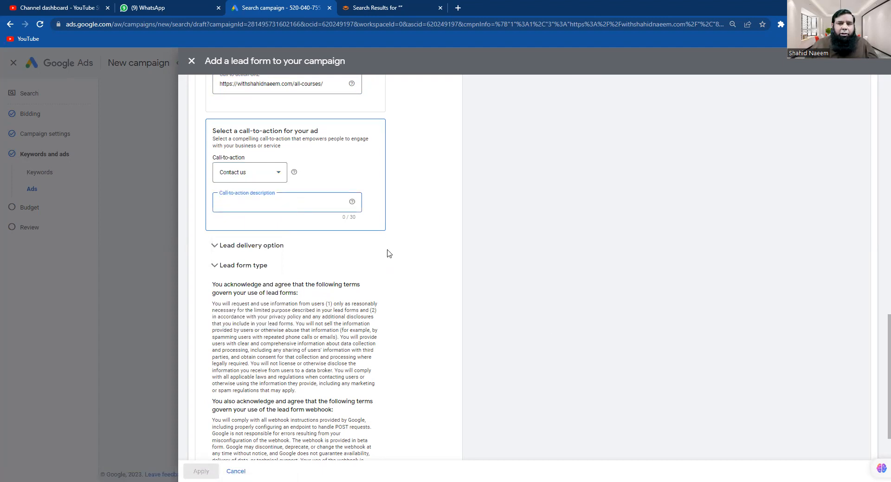
{"action": "scroll", "coordinate": [388, 253], "scroll_direction": "up", "scroll_amount": 6}
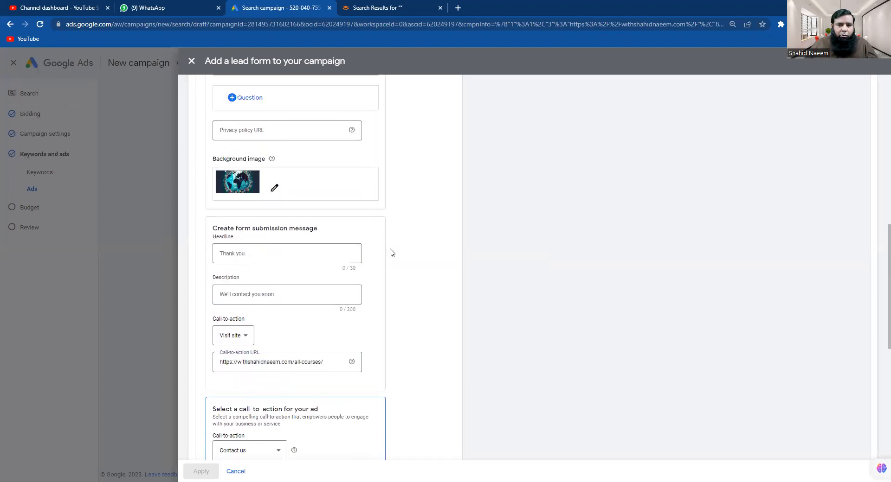
{"action": "scroll", "coordinate": [390, 253], "scroll_direction": "up", "scroll_amount": 1}
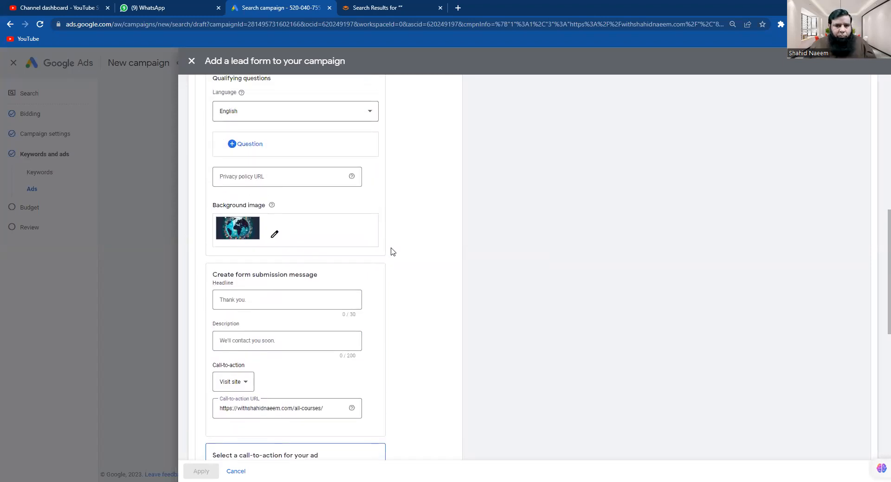
{"action": "left_click", "coordinate": [221, 178]}
{"action": "type", "text": "https://withshahidnaeem.com/all-courses/"}
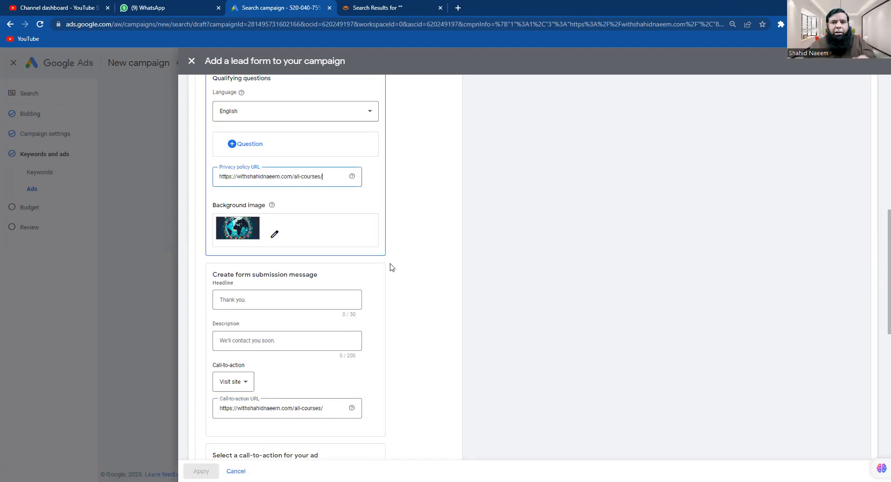
{"action": "scroll", "coordinate": [391, 278], "scroll_direction": "down", "scroll_amount": 9}
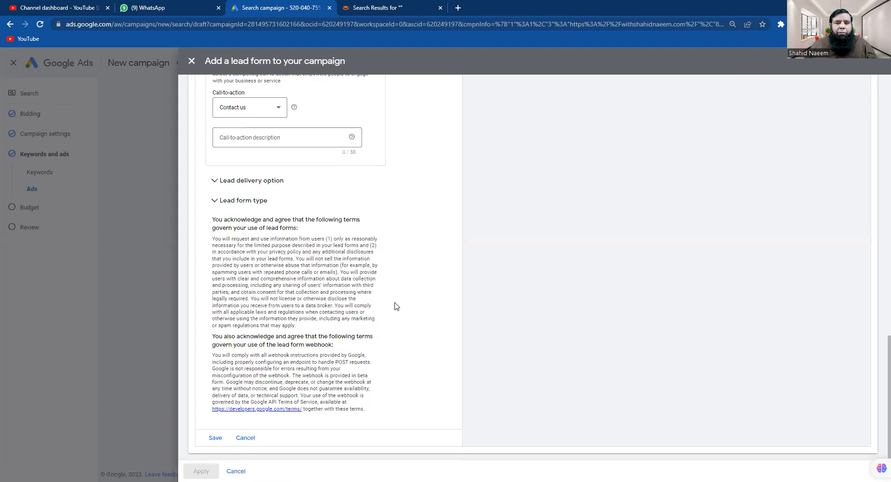
Enter the contact phone number as call-to-action description, save the form, and apply it to the campaign
{"action": "left_click", "coordinate": [215, 440]}
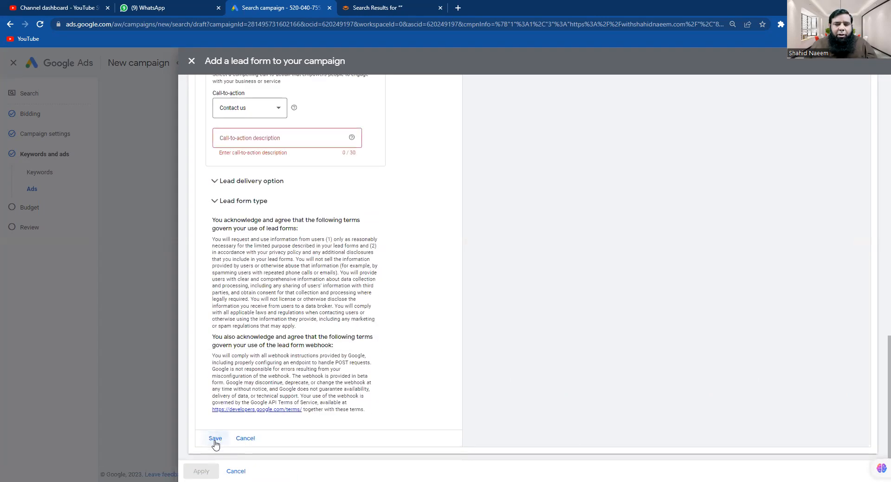
{"action": "left_click", "coordinate": [264, 138]}
{"action": "type", "text": "C"}
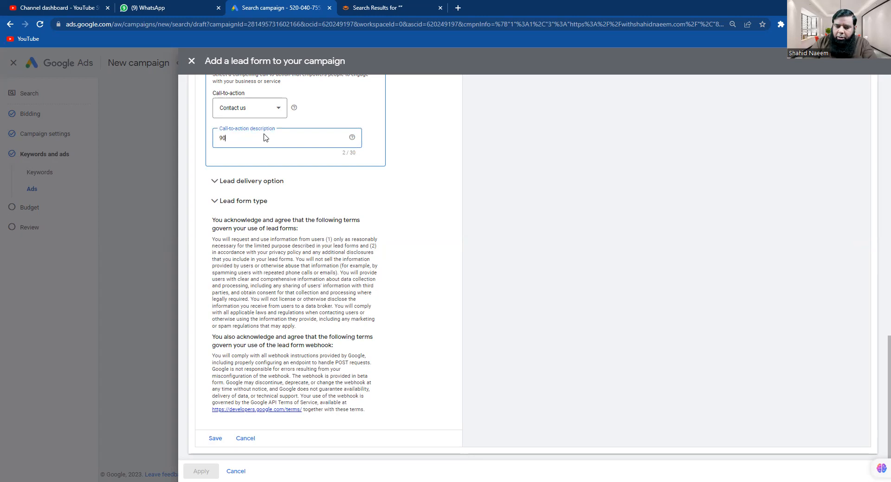
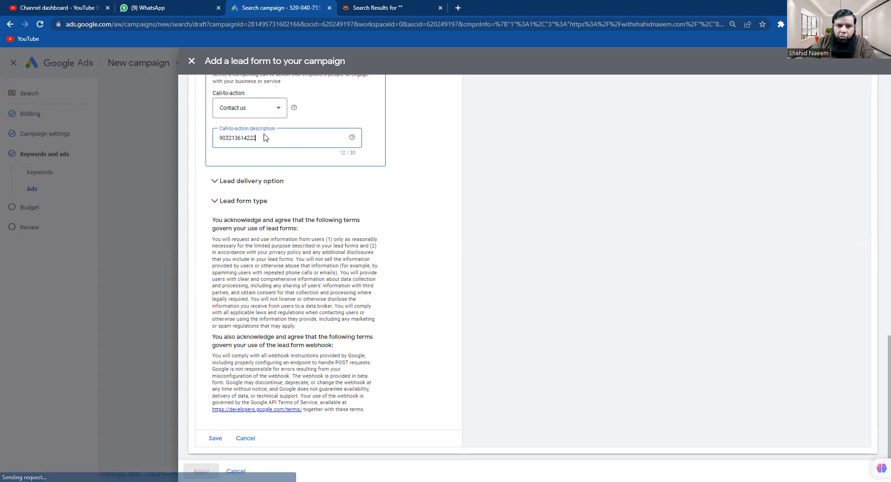
{"action": "left_click", "coordinate": [210, 440]}
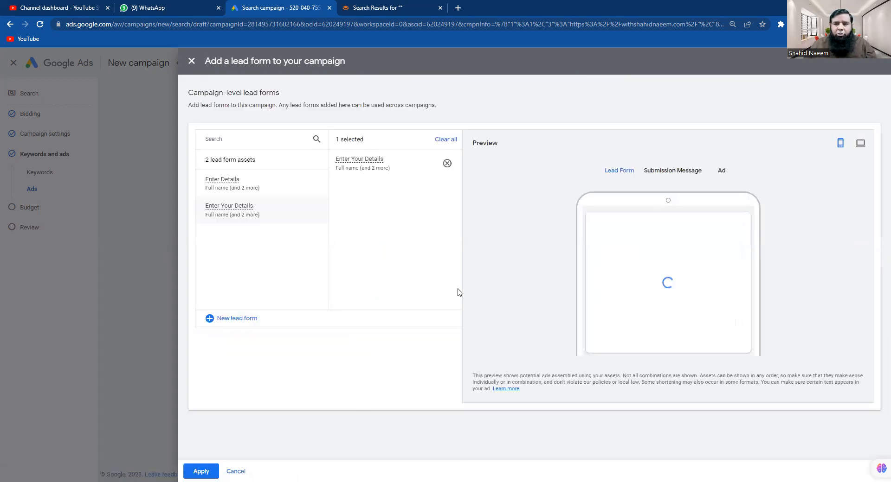
{"action": "left_click", "coordinate": [204, 470]}
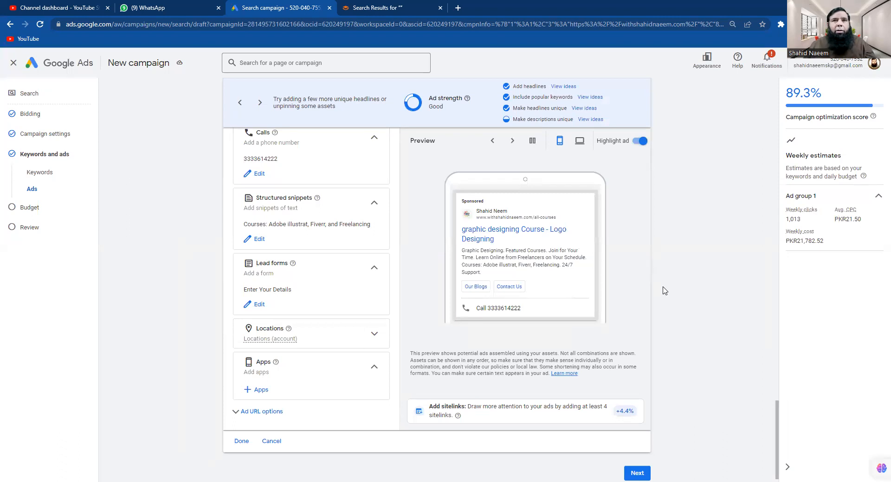
Expand the Locations assets, close the ad editor and continue to the Budget step
{"action": "scroll", "coordinate": [670, 304], "scroll_direction": "down", "scroll_amount": 1}
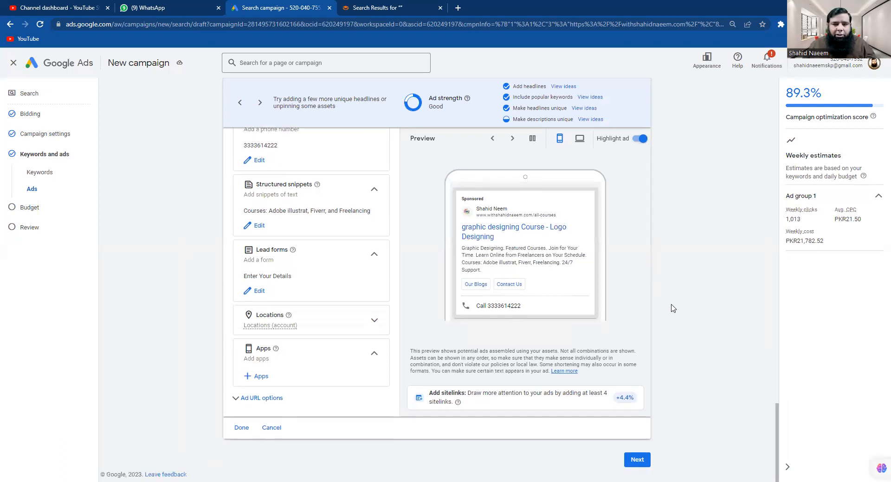
{"action": "left_click", "coordinate": [374, 321]}
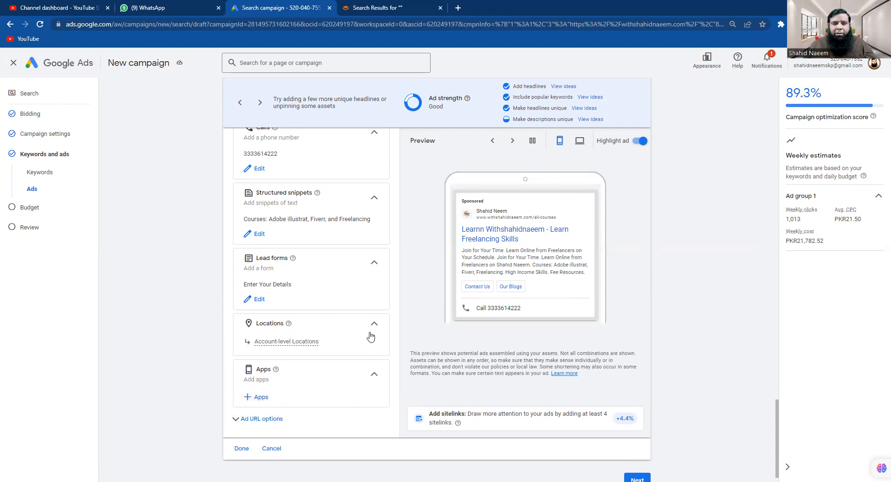
{"action": "scroll", "coordinate": [371, 344], "scroll_direction": "down", "scroll_amount": 1}
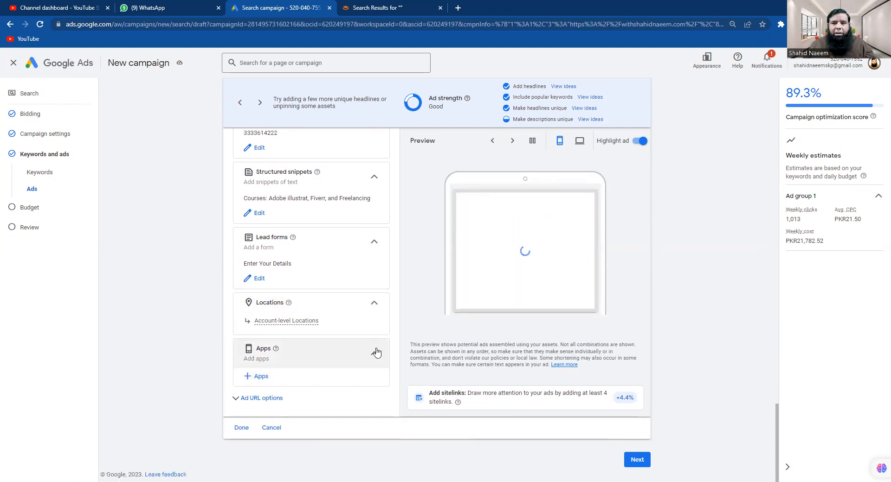
{"action": "left_click", "coordinate": [241, 428]}
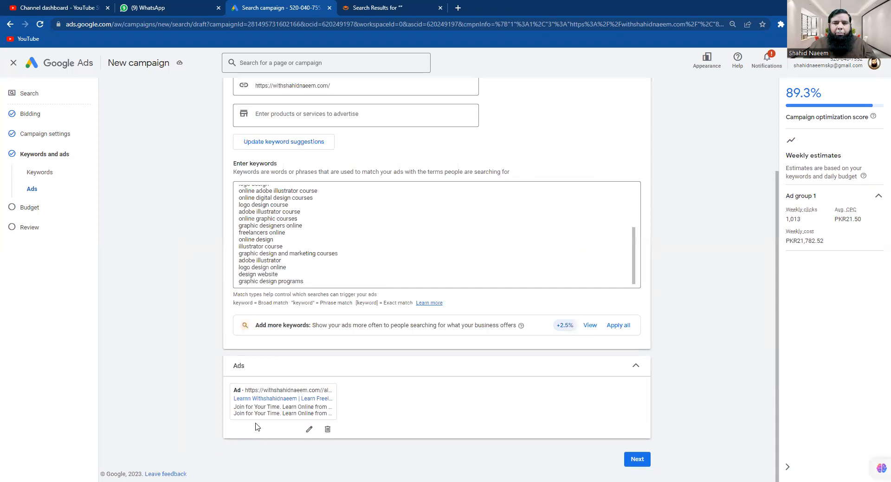
{"action": "left_click", "coordinate": [634, 461]}
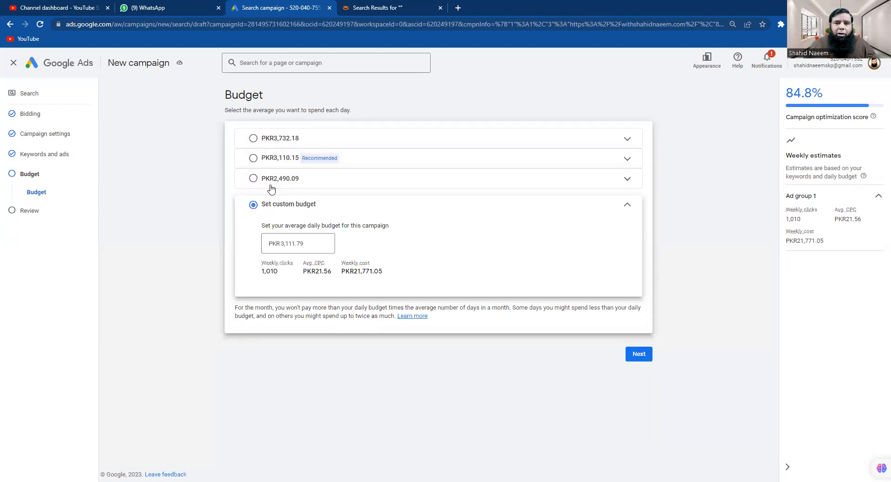
Replace the suggested daily budget with PKR 3,000 and proceed to the Review page
{"action": "left_click_drag", "start_coordinate": [319, 246], "coordinate": [237, 246]}
{"action": "type", "text": "3000"}
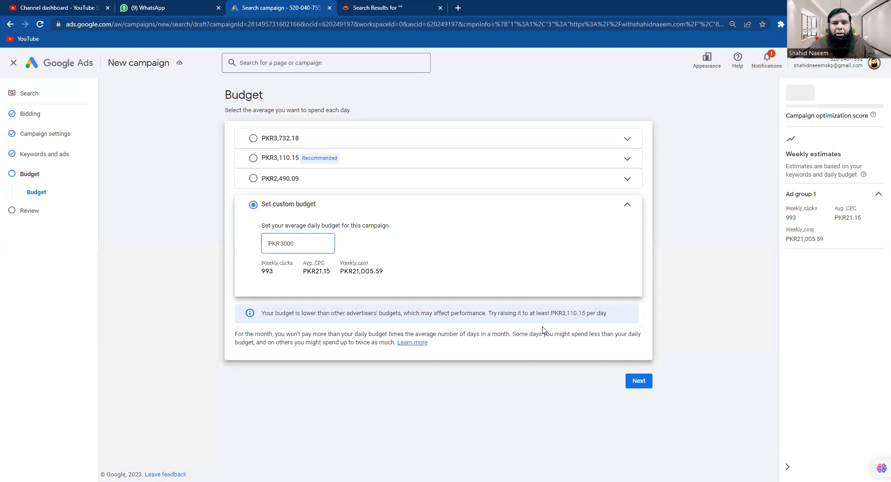
{"action": "left_click", "coordinate": [638, 385]}
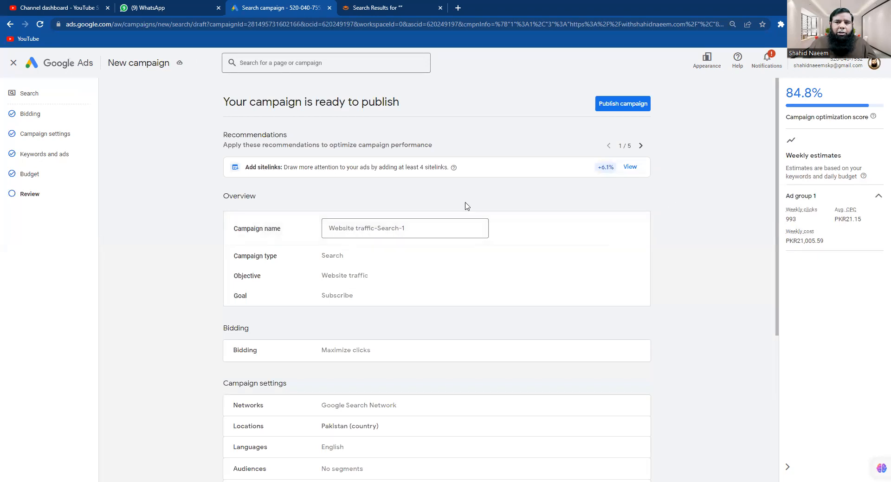
{"action": "scroll", "coordinate": [552, 241], "scroll_direction": "down", "scroll_amount": 5}
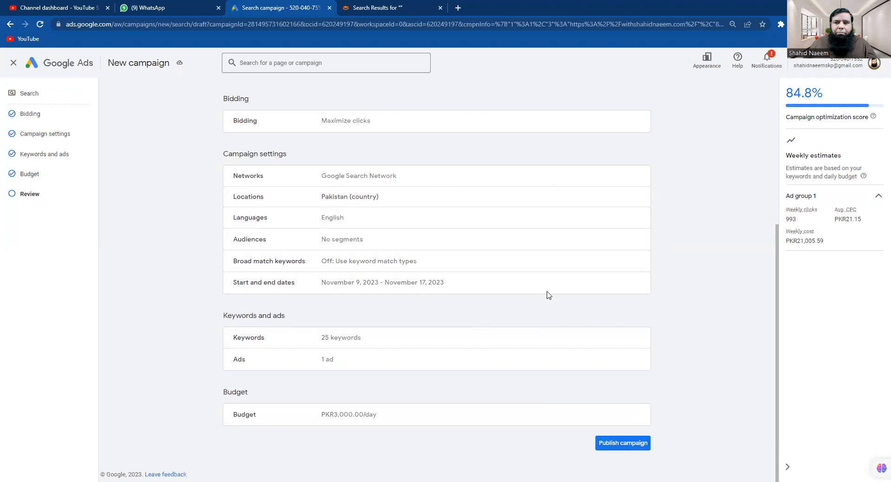
{"action": "scroll", "coordinate": [547, 282], "scroll_direction": "up", "scroll_amount": 5}
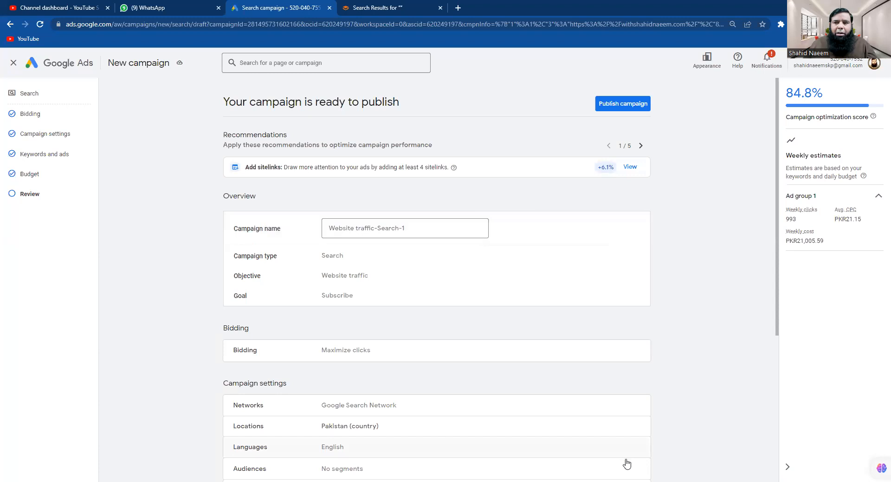